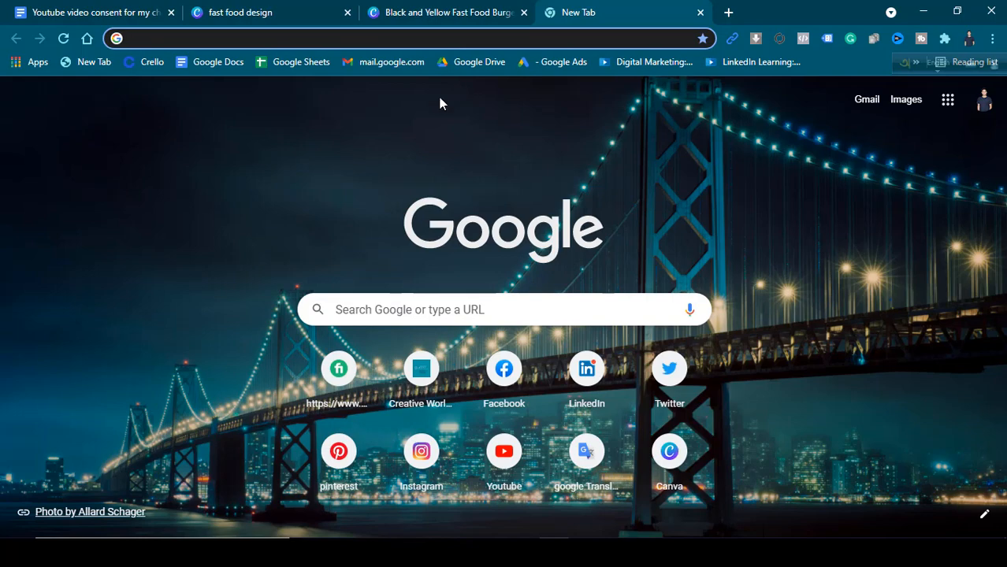
Step: Open canva.com in the empty browser tab
{"action": "left_click", "coordinate": [318, 10]}
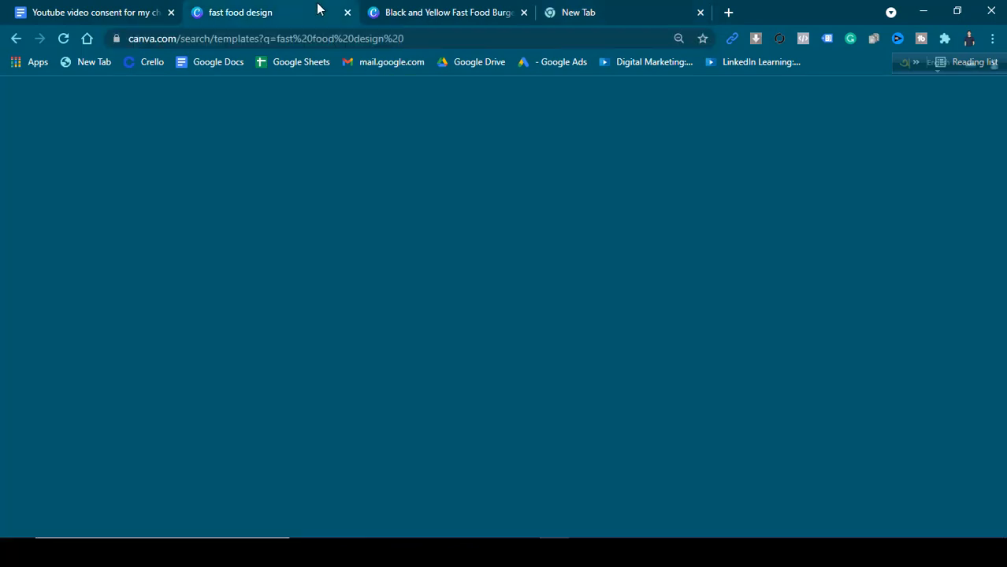
{"action": "left_click", "coordinate": [387, 8]}
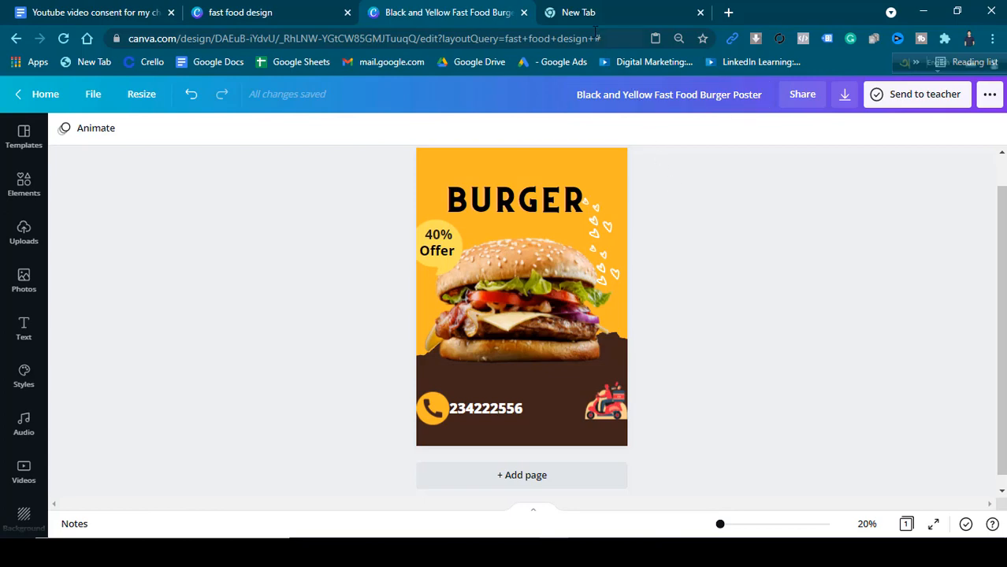
{"action": "left_click", "coordinate": [579, 6]}
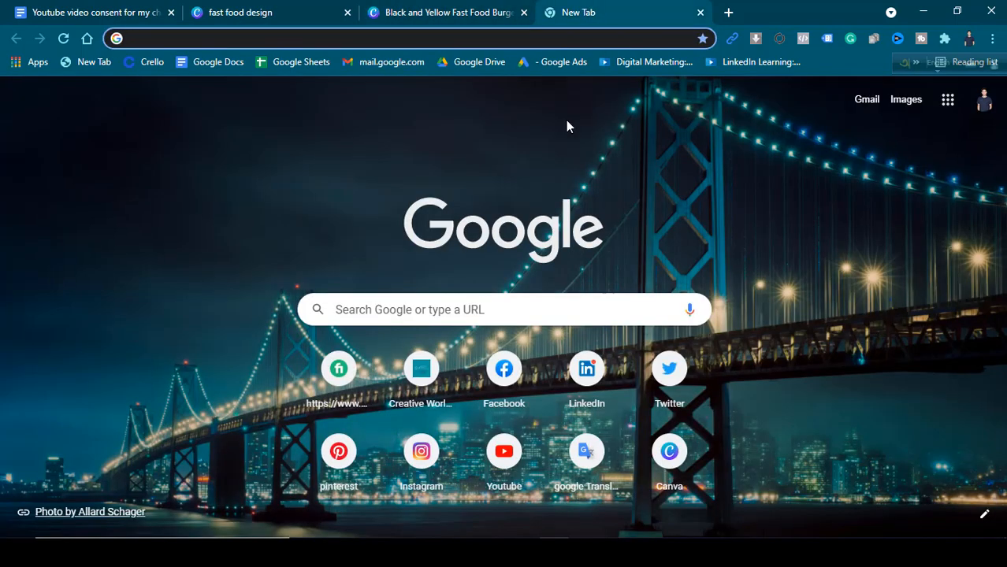
{"action": "type", "text": "canva.com"}
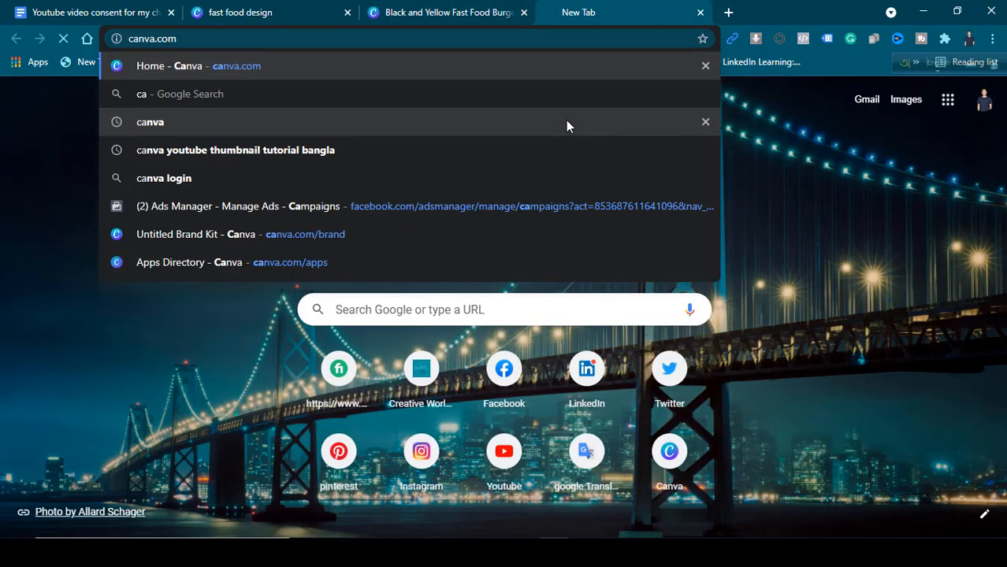
{"action": "key", "text": "Return"}
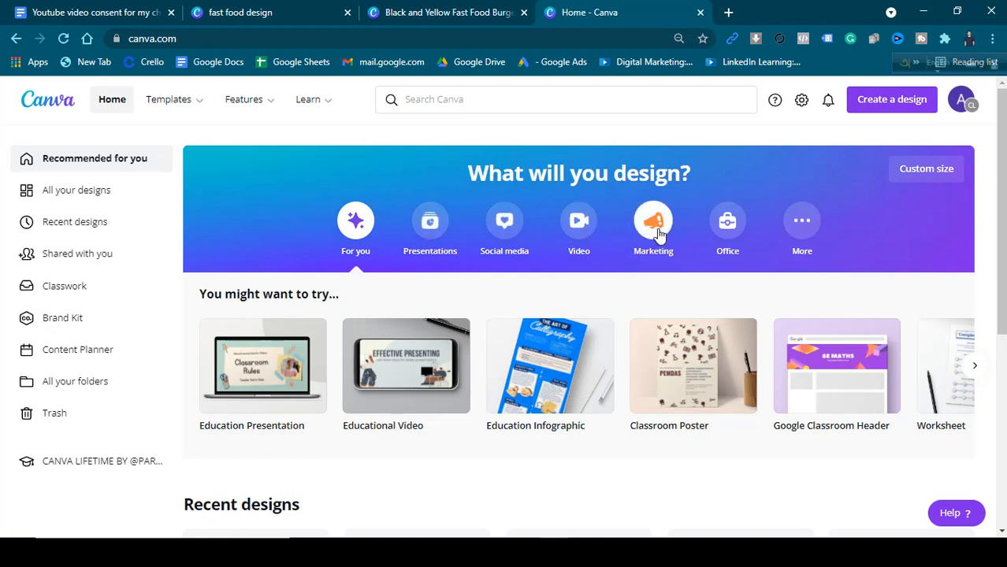
Step: Browse the Presentations, Social media, Video, Marketing and Office design categories on the home page
{"action": "left_click", "coordinate": [432, 224]}
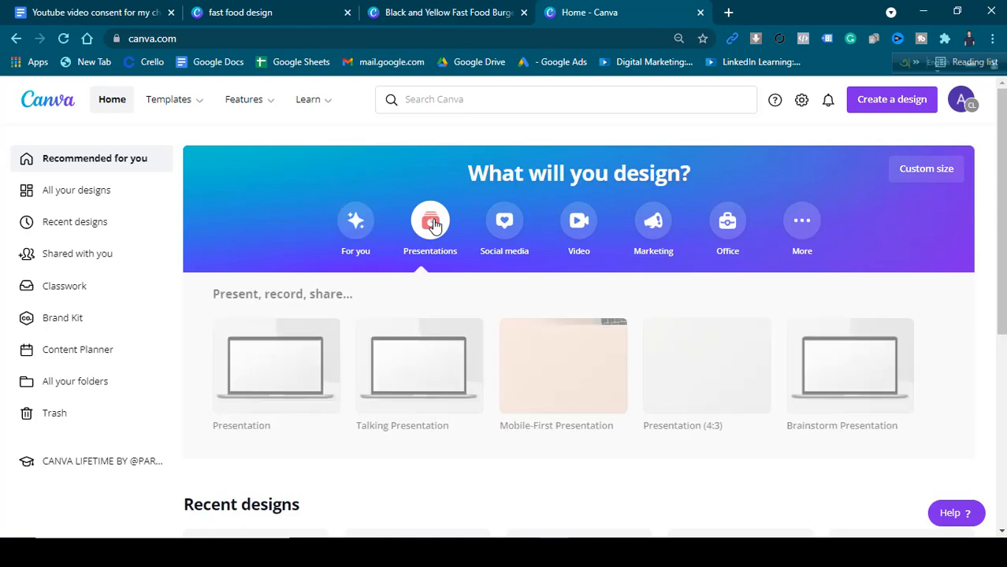
{"action": "left_click", "coordinate": [500, 224]}
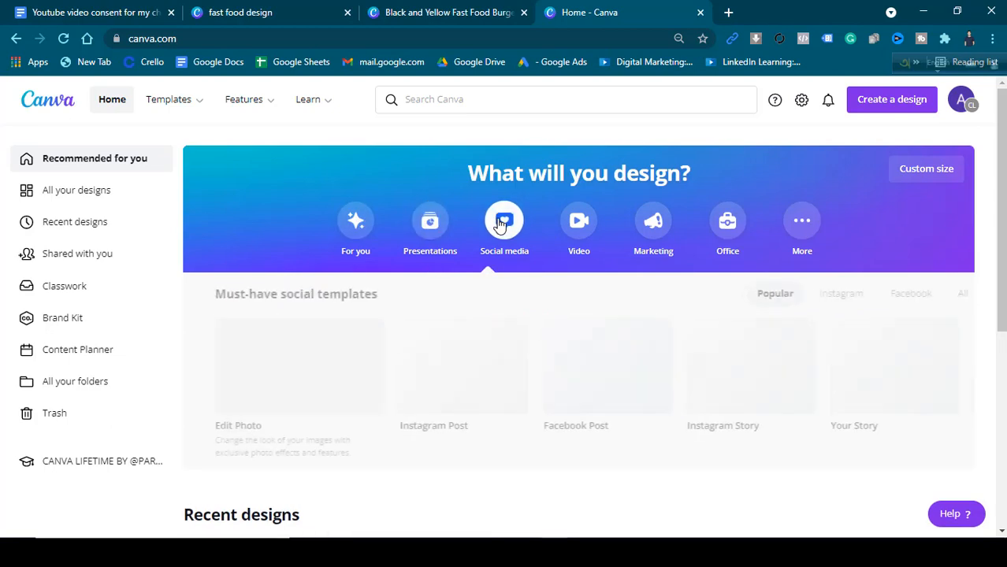
{"action": "left_click", "coordinate": [580, 223]}
{"action": "left_click", "coordinate": [662, 226]}
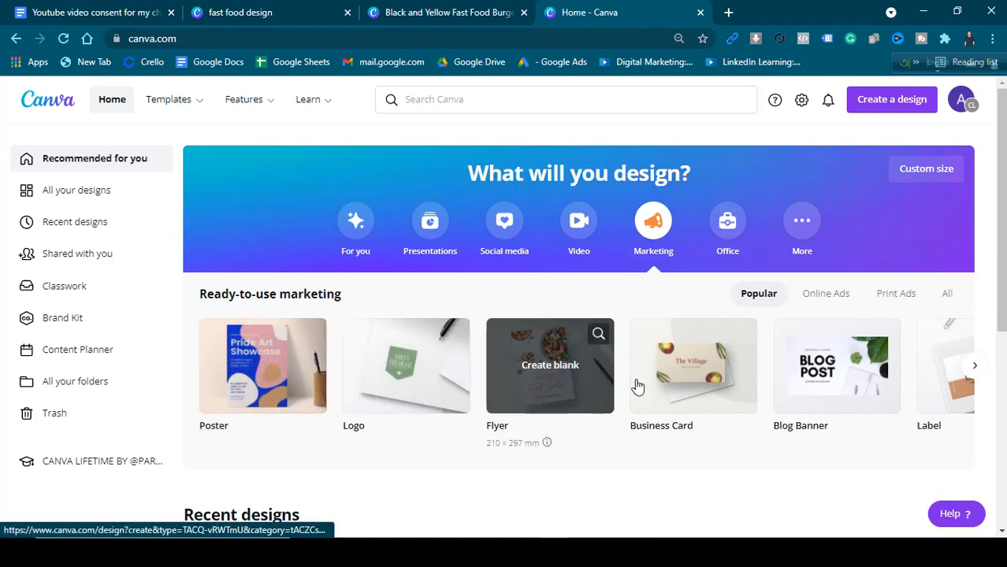
{"action": "left_click", "coordinate": [726, 228]}
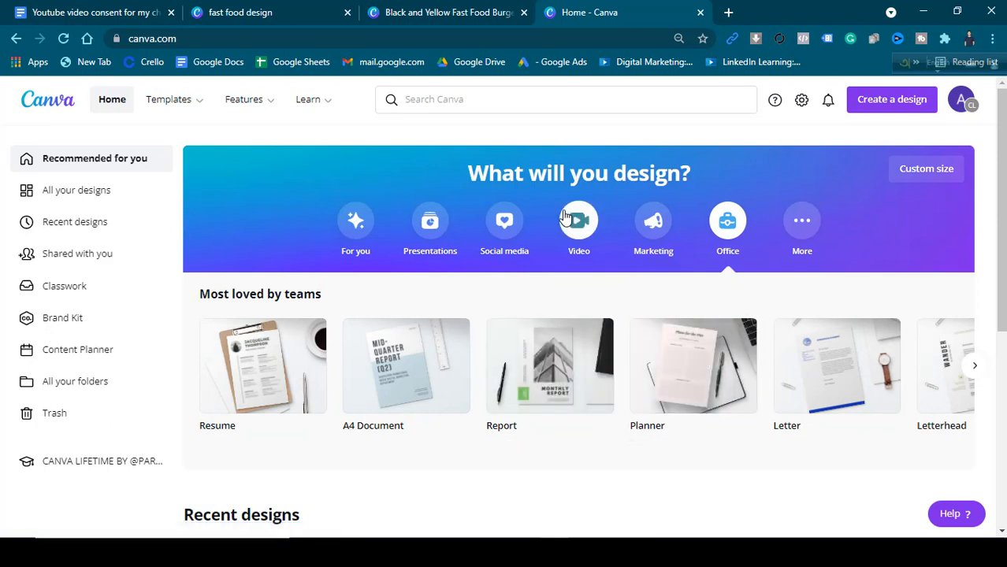
Step: Search Canva for "fast food design"
{"action": "left_click", "coordinate": [438, 92]}
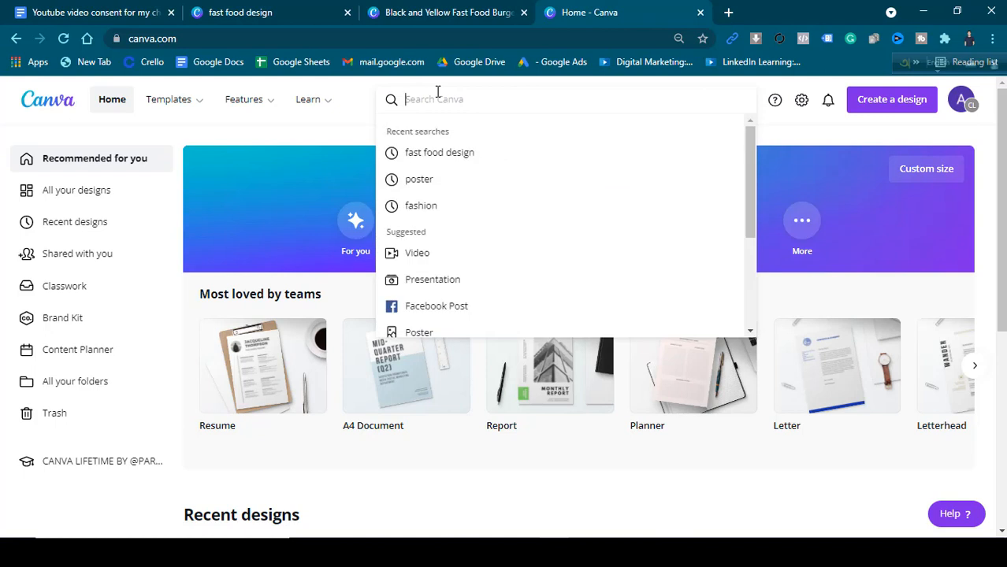
{"action": "type", "text": "fast f"}
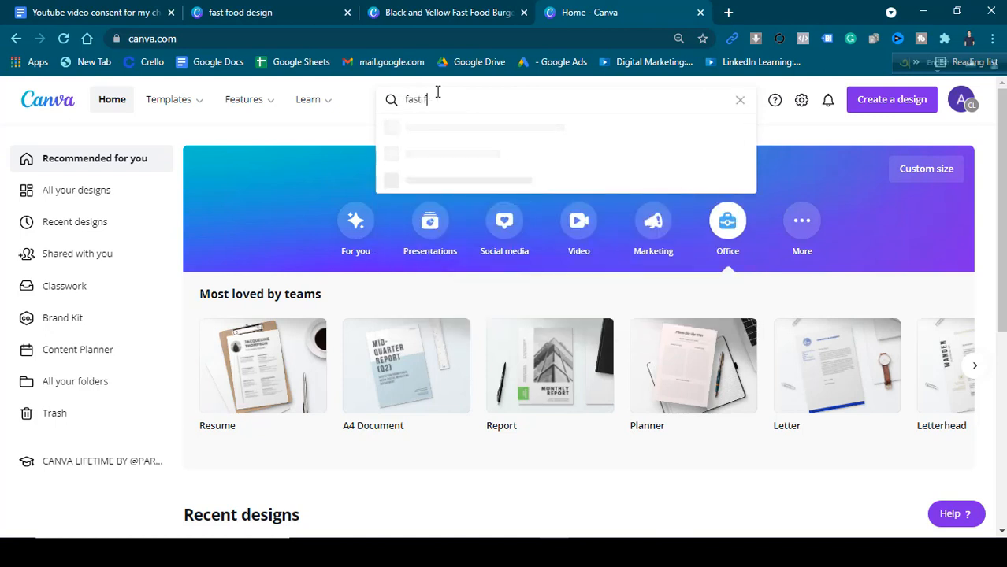
{"action": "type", "text": "ood desi"}
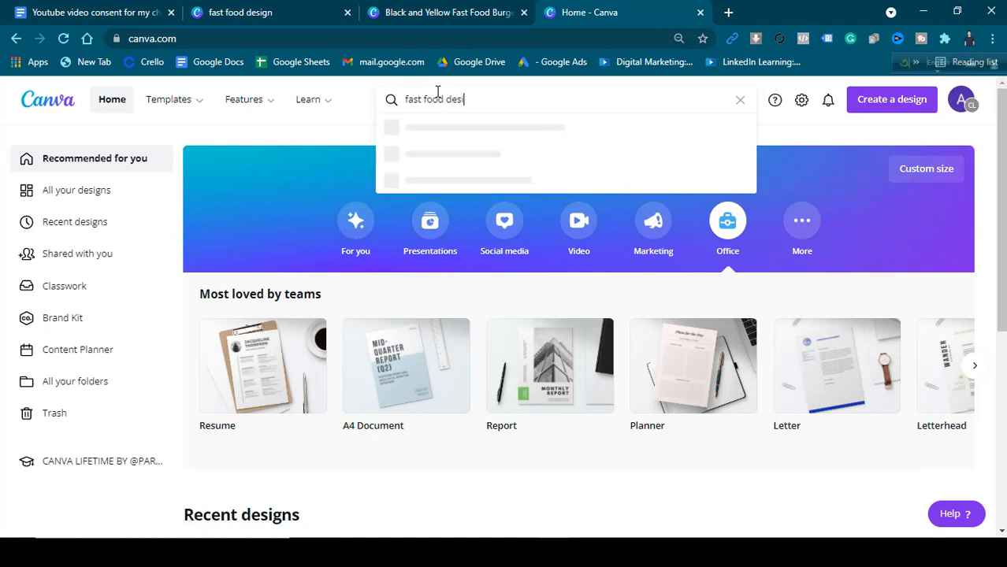
{"action": "type", "text": "gn"}
{"action": "key", "text": "Return"}
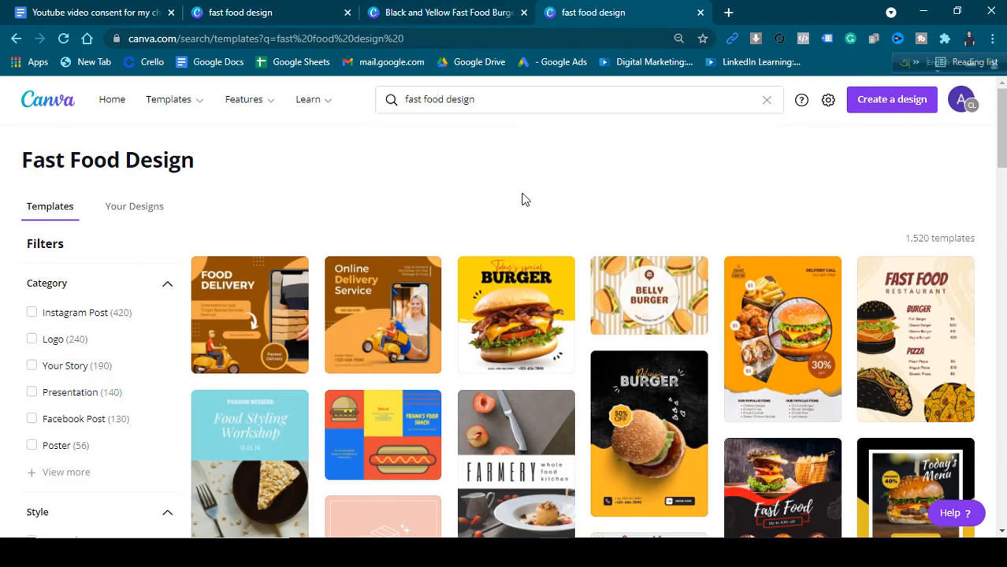
Step: Look through the fast food template results for design ideas
{"action": "scroll", "coordinate": [551, 300], "scroll_direction": "down", "scroll_amount": 7}
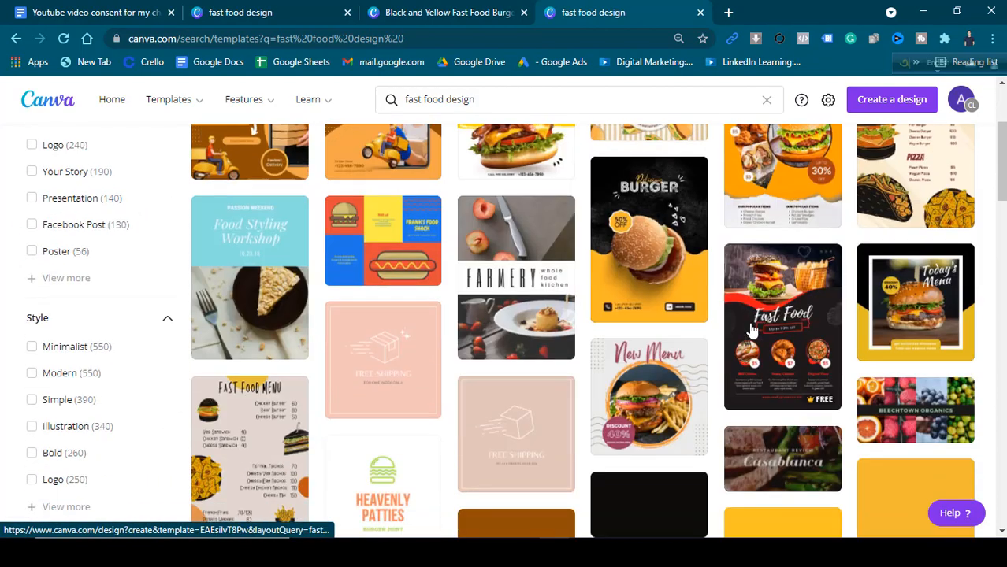
{"action": "scroll", "coordinate": [580, 337], "scroll_direction": "down", "scroll_amount": 3}
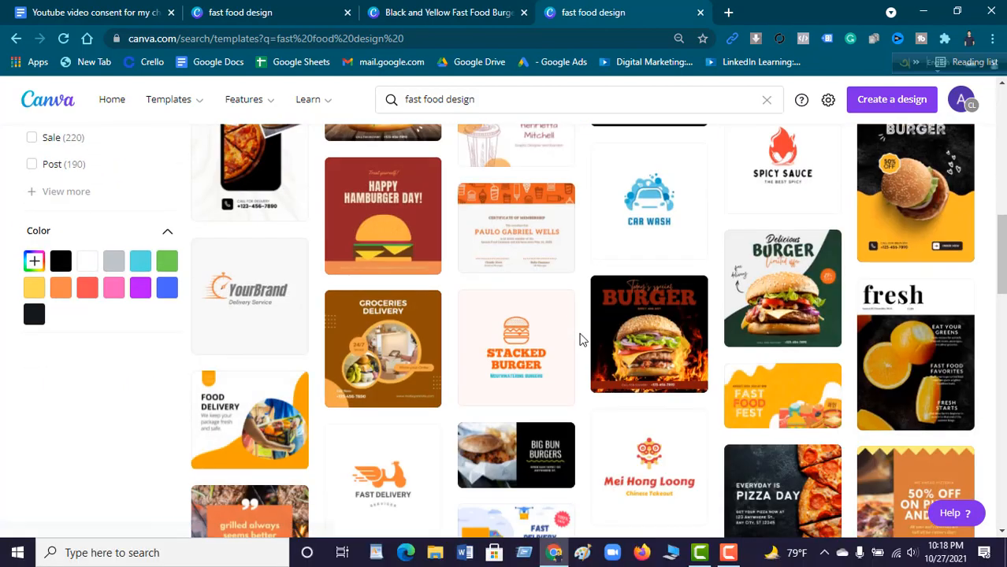
{"action": "scroll", "coordinate": [667, 338], "scroll_direction": "up", "scroll_amount": 10}
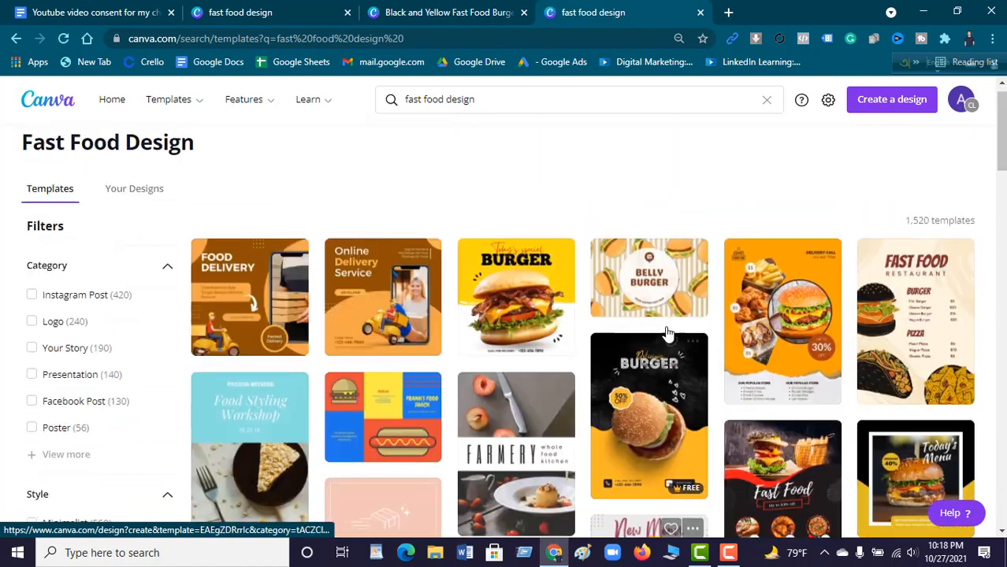
{"action": "scroll", "coordinate": [470, 337], "scroll_direction": "down", "scroll_amount": 1}
{"action": "scroll", "coordinate": [472, 237], "scroll_direction": "up", "scroll_amount": 1}
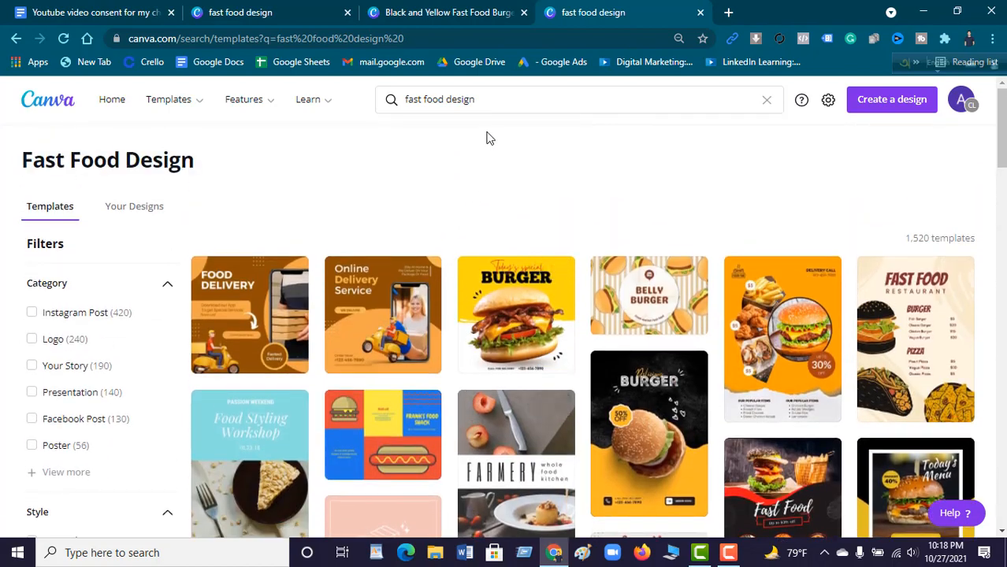
Step: Clear the template search term and create a blank Facebook Post design
{"action": "left_click", "coordinate": [489, 107]}
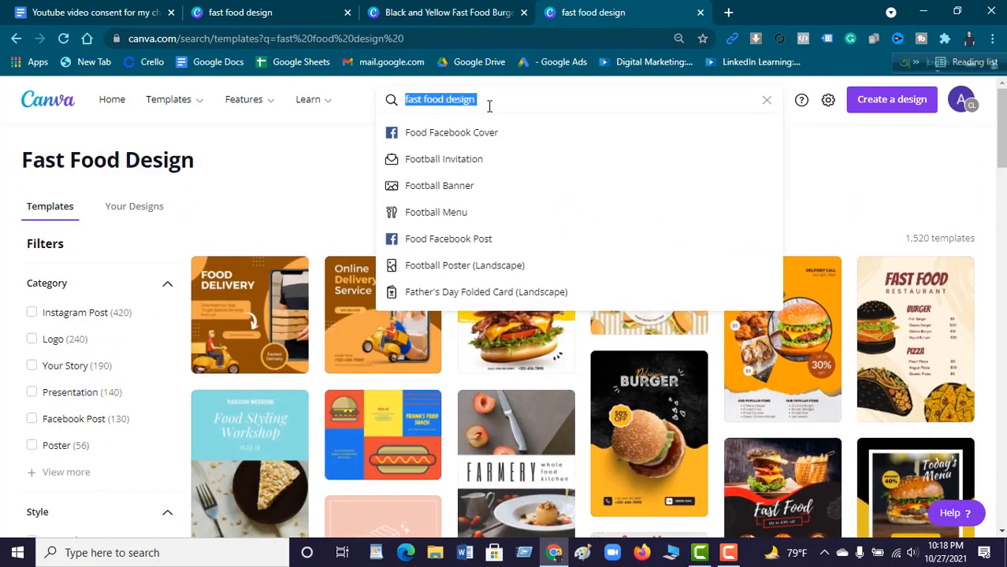
{"action": "key", "text": "BackSpace"}
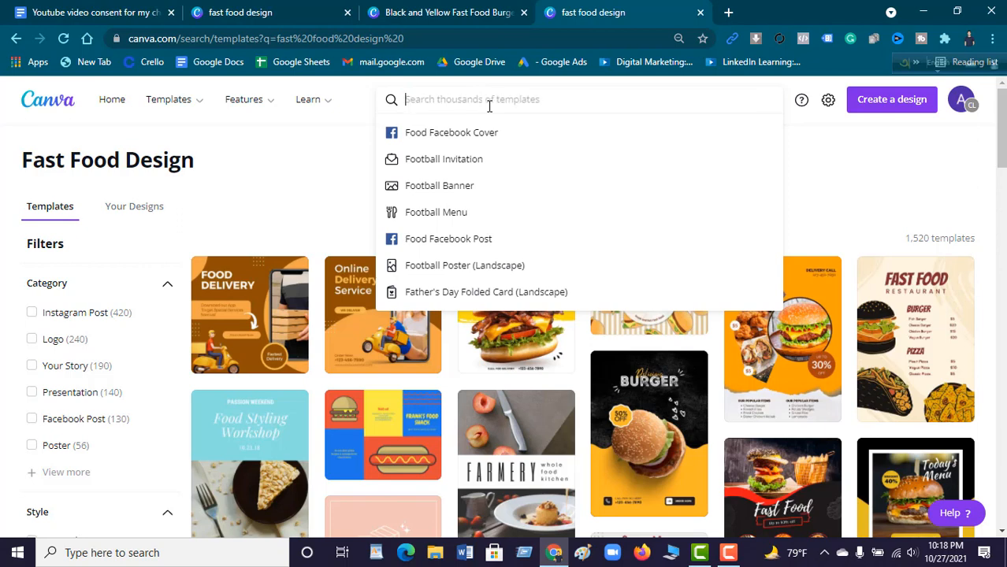
{"action": "left_click", "coordinate": [883, 175]}
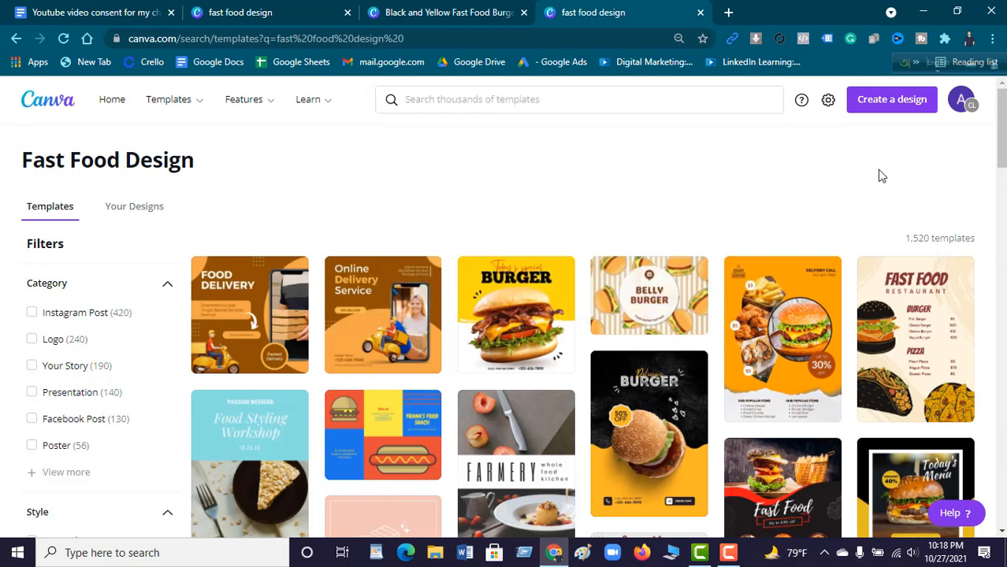
{"action": "left_click", "coordinate": [862, 101]}
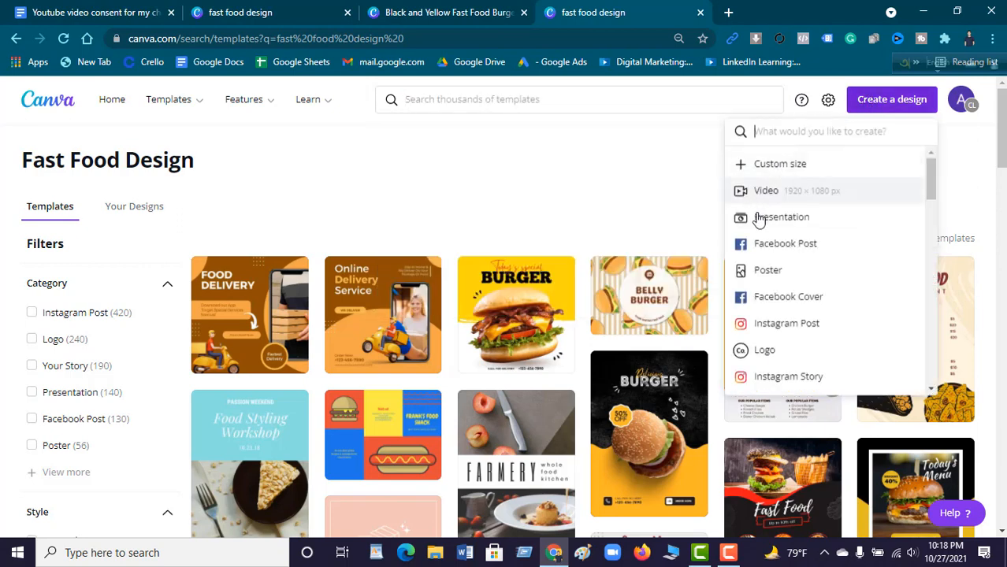
{"action": "left_click", "coordinate": [798, 250]}
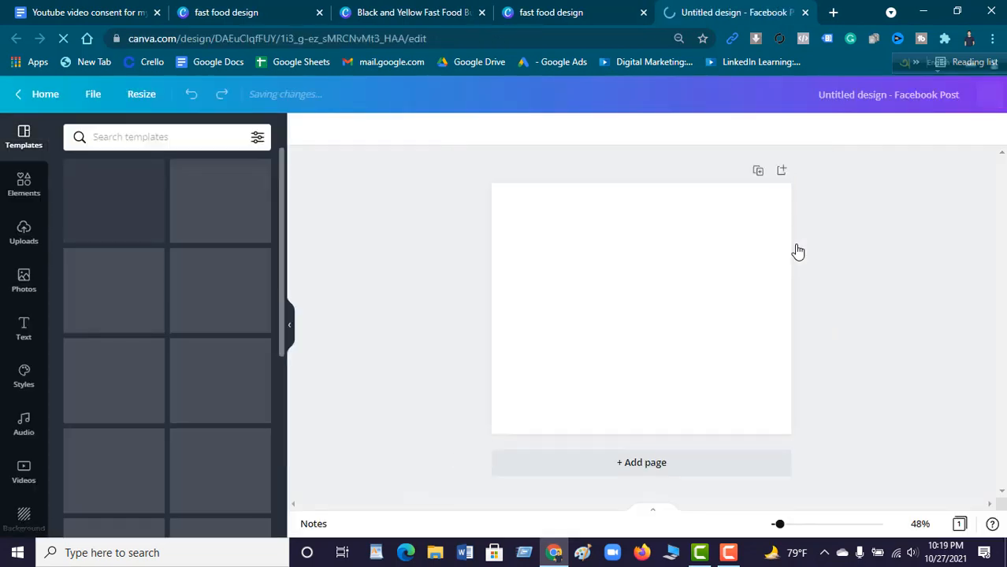
Step: Review the other design types offered for new designs on the template search page, and return to the blank Facebook Post
{"action": "left_click", "coordinate": [595, 9]}
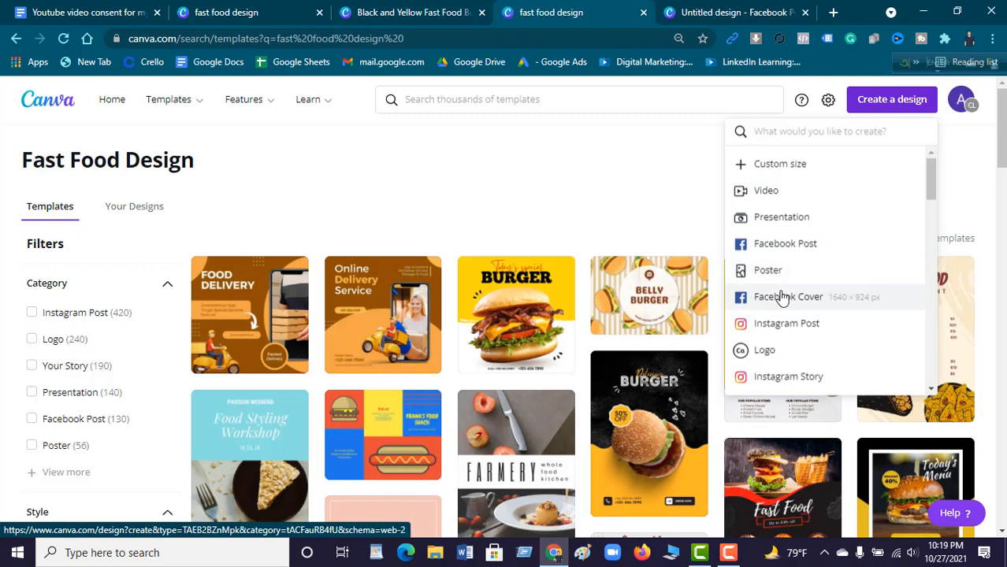
{"action": "scroll", "coordinate": [764, 264], "scroll_direction": "down", "scroll_amount": 5}
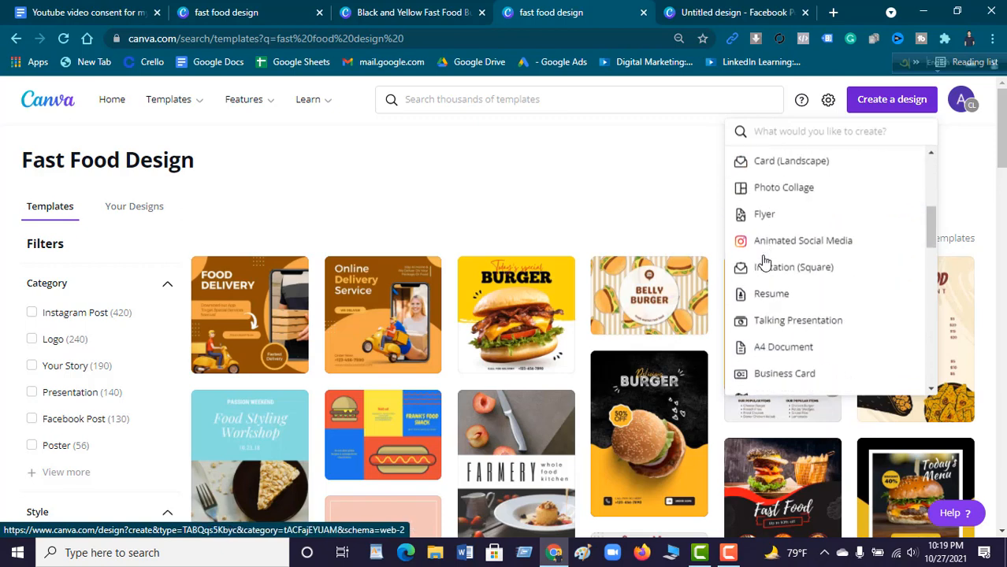
{"action": "scroll", "coordinate": [764, 262], "scroll_direction": "down", "scroll_amount": 10}
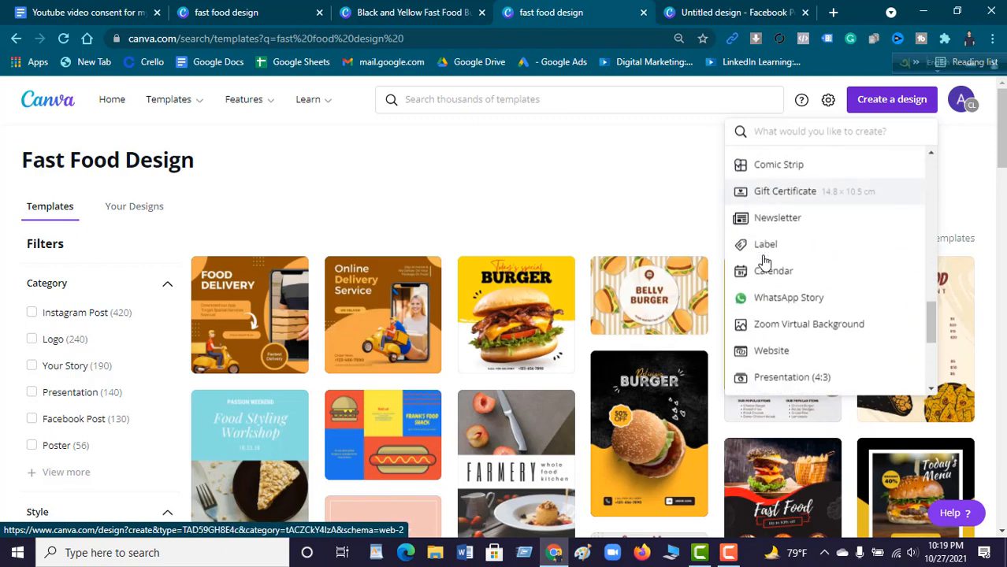
{"action": "scroll", "coordinate": [764, 260], "scroll_direction": "up", "scroll_amount": 15}
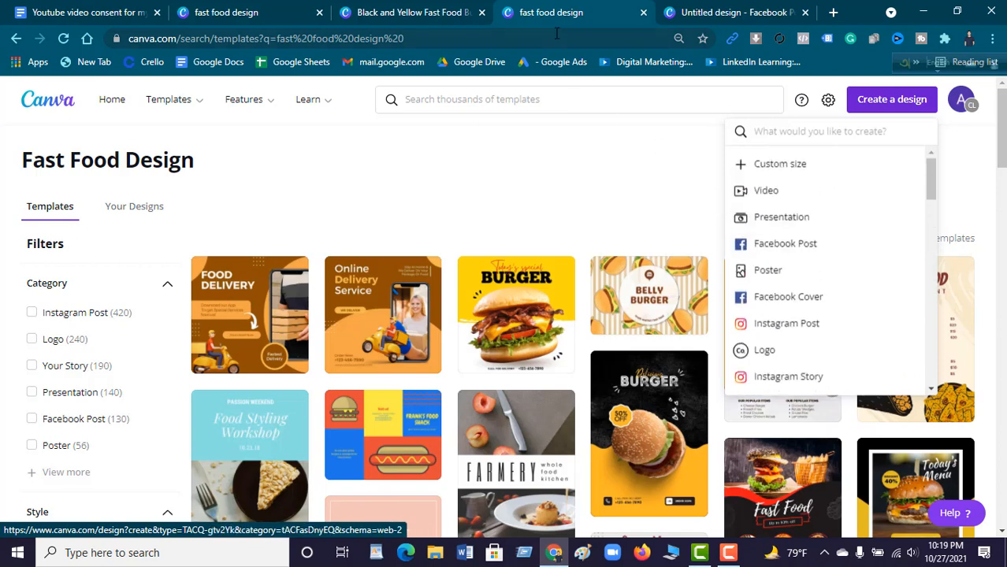
{"action": "left_click", "coordinate": [722, 10]}
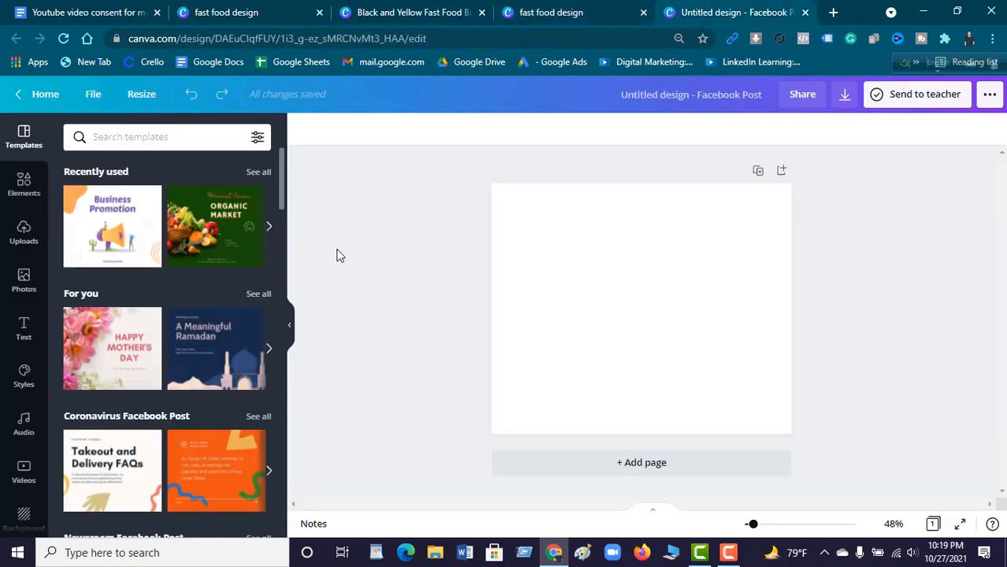
Step: Add a frame with torn upper and lower edges from the Frames collection to the blank page
{"action": "left_click", "coordinate": [573, 272]}
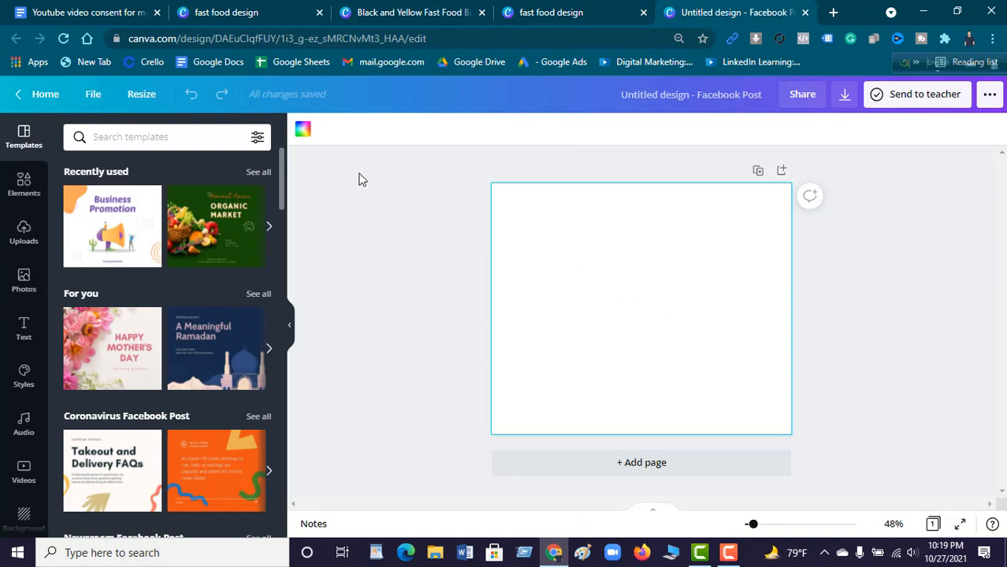
{"action": "left_click", "coordinate": [24, 183]}
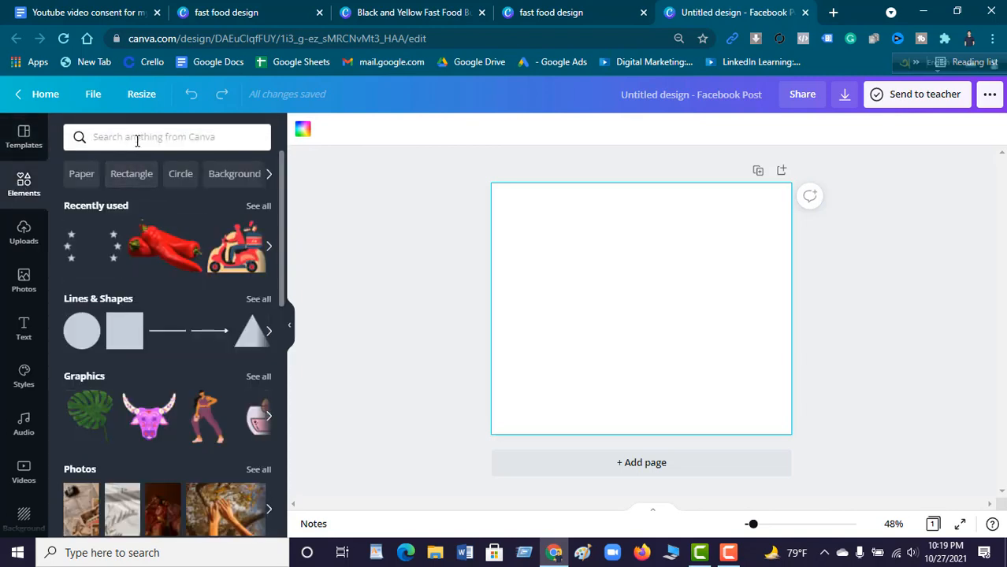
{"action": "scroll", "coordinate": [160, 275], "scroll_direction": "down", "scroll_amount": 10}
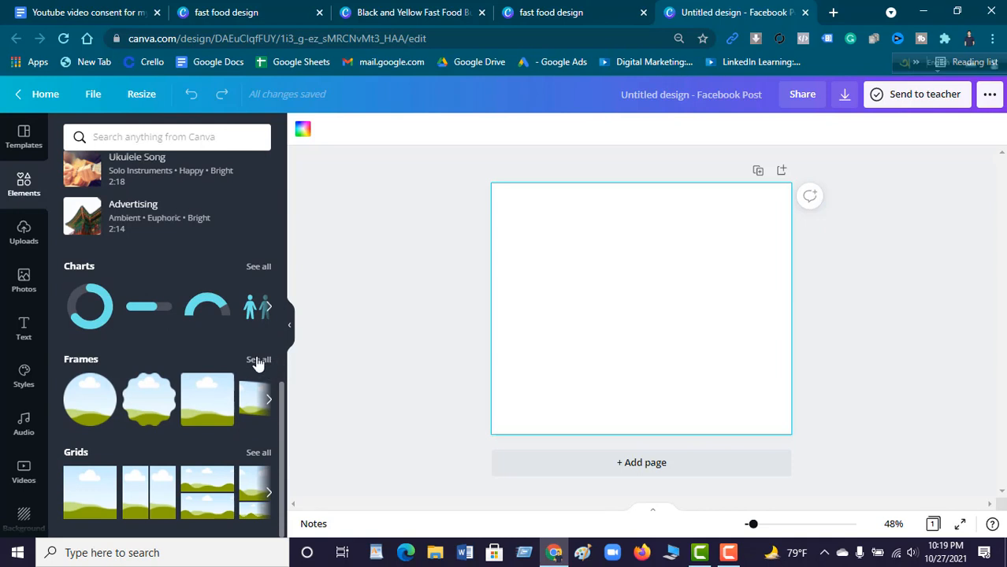
{"action": "left_click", "coordinate": [259, 360]}
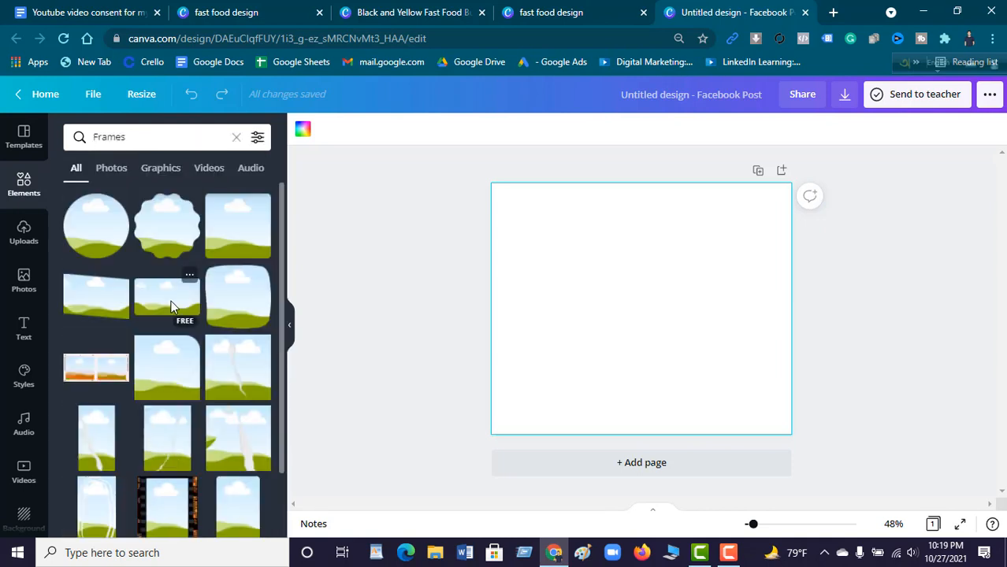
{"action": "scroll", "coordinate": [171, 306], "scroll_direction": "down", "scroll_amount": 5}
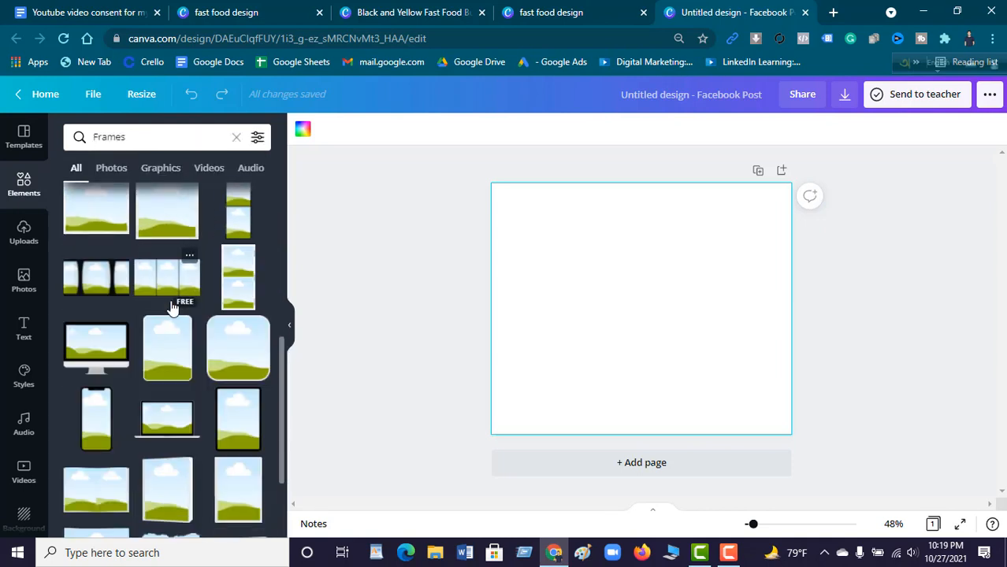
{"action": "scroll", "coordinate": [173, 308], "scroll_direction": "down", "scroll_amount": 5}
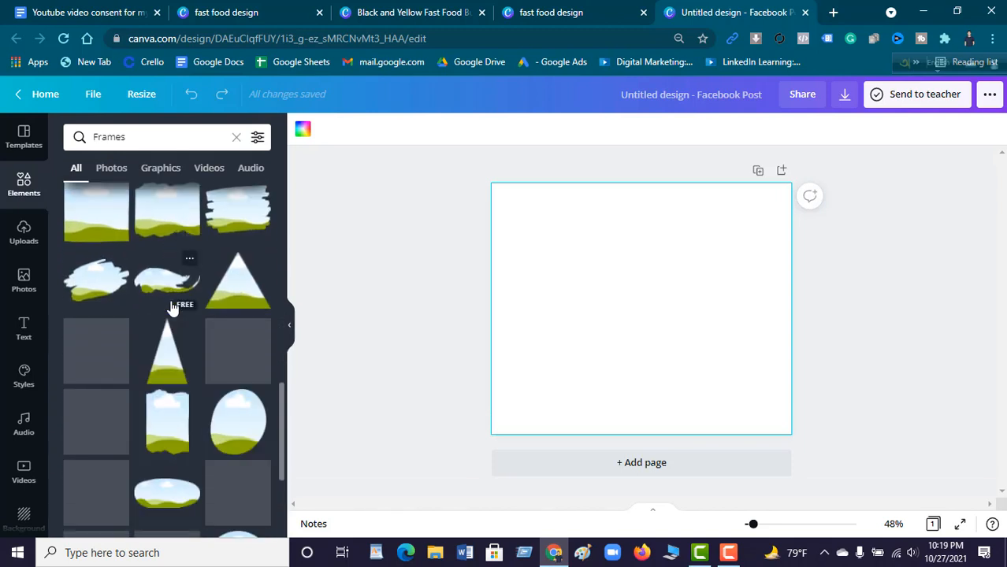
{"action": "scroll", "coordinate": [171, 308], "scroll_direction": "up", "scroll_amount": 2}
{"action": "left_click", "coordinate": [161, 290]}
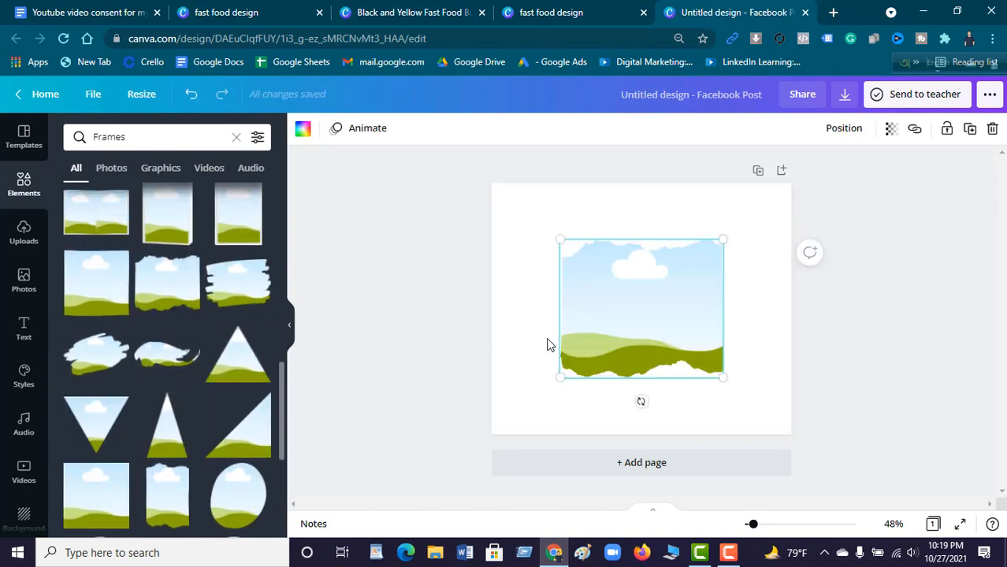
Step: Enlarge the torn-edge frame beyond the page width and move it down so its torn upper edge crosses mid-page
{"action": "left_click_drag", "start_coordinate": [558, 239], "coordinate": [503, 189]}
{"action": "left_click_drag", "start_coordinate": [593, 260], "coordinate": [615, 350]}
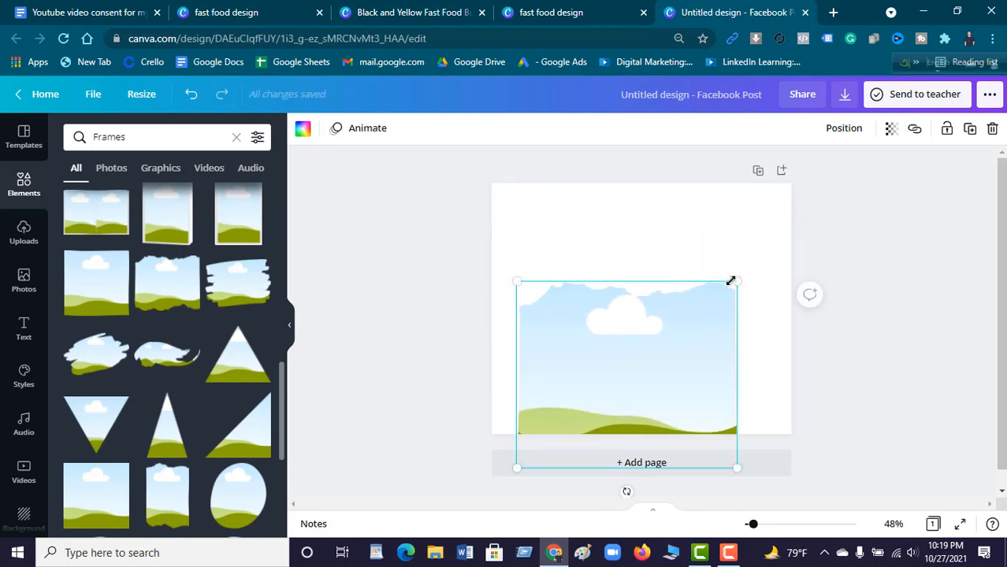
{"action": "left_click_drag", "start_coordinate": [730, 279], "coordinate": [955, 325]}
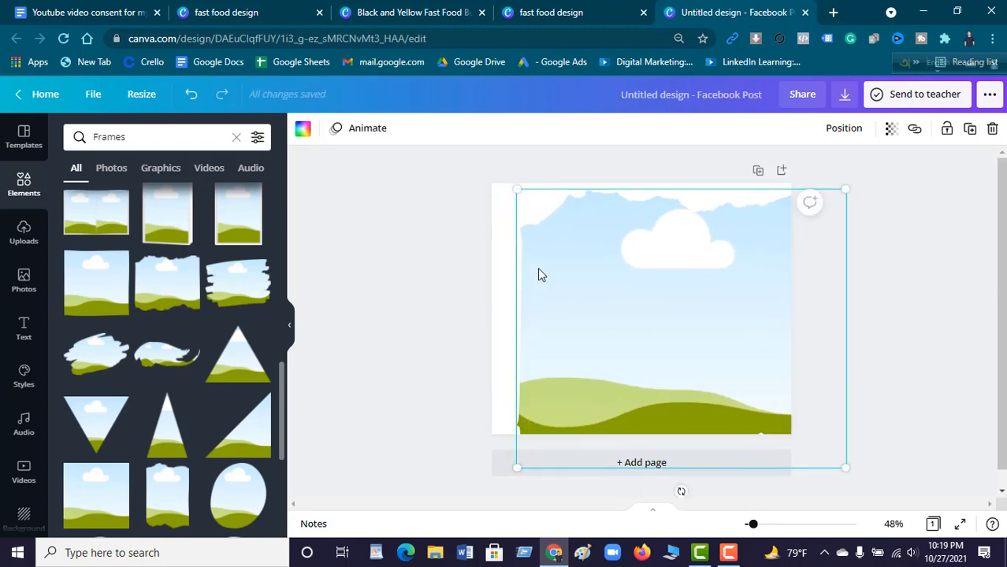
{"action": "left_click_drag", "start_coordinate": [587, 260], "coordinate": [589, 378]}
{"action": "left_click", "coordinate": [388, 202]}
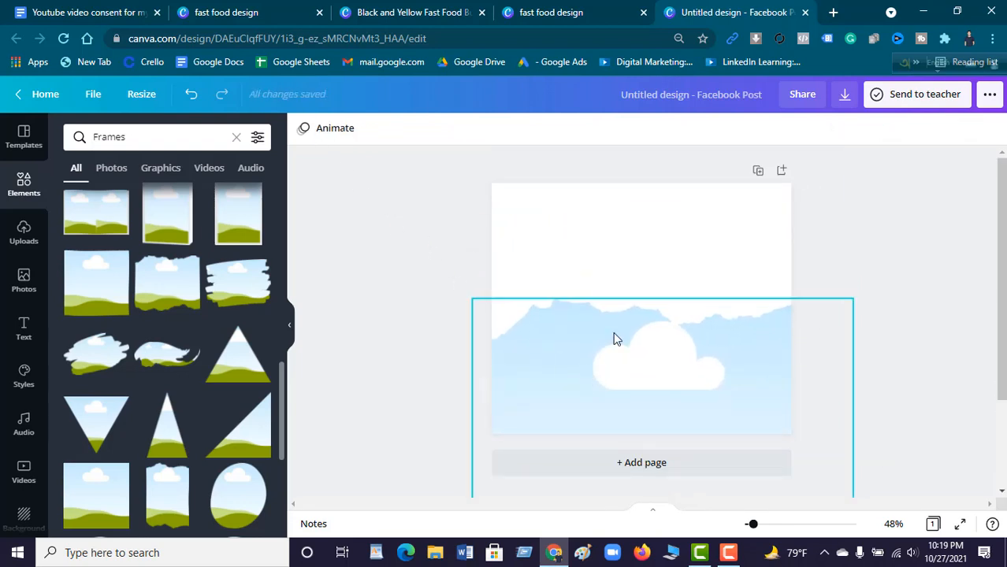
Step: Fill the torn-edge frame with a custom bright golden yellow colour
{"action": "left_click", "coordinate": [609, 359]}
{"action": "left_click", "coordinate": [302, 131]}
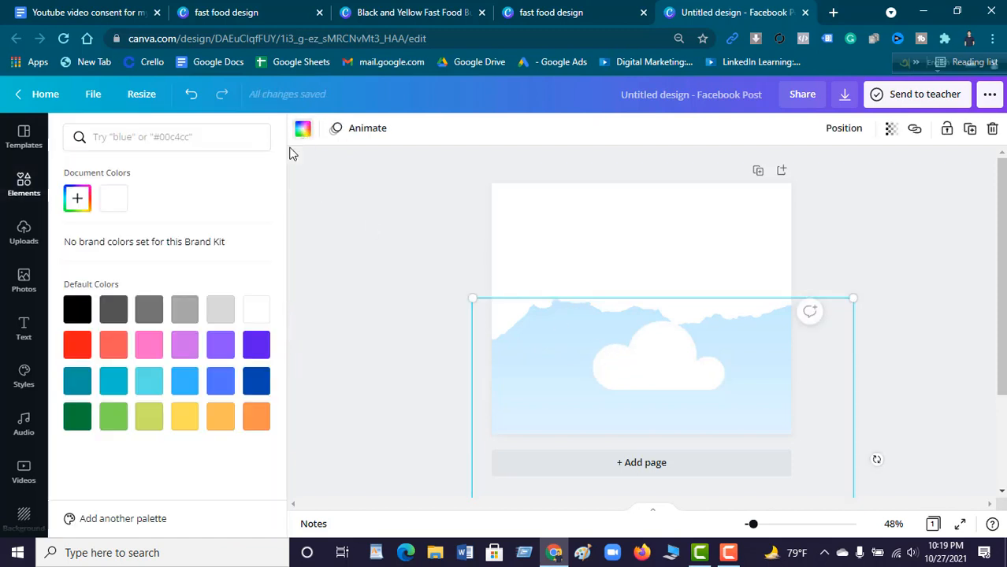
{"action": "left_click", "coordinate": [87, 202]}
{"action": "left_click", "coordinate": [106, 314]}
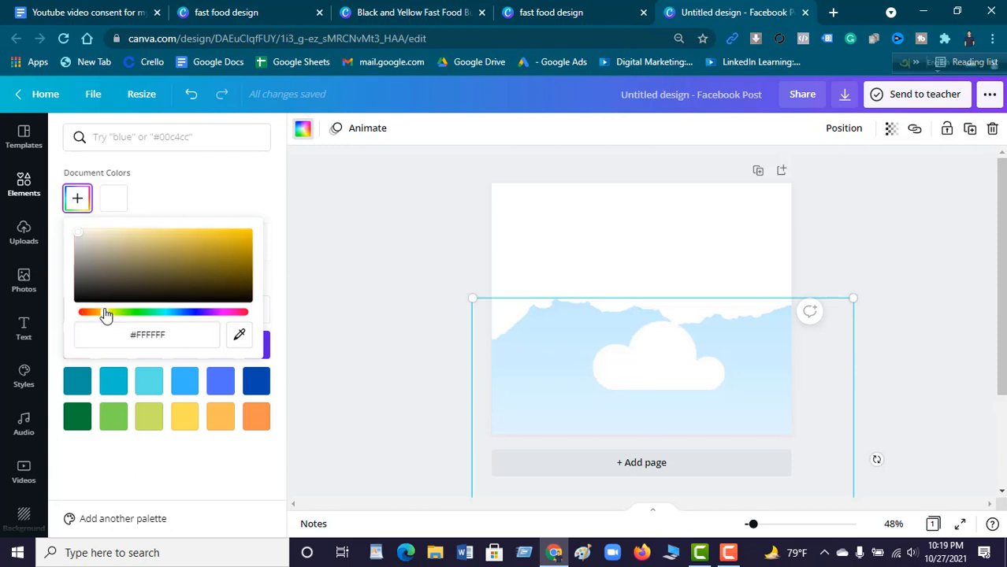
{"action": "left_click_drag", "start_coordinate": [222, 263], "coordinate": [229, 233]}
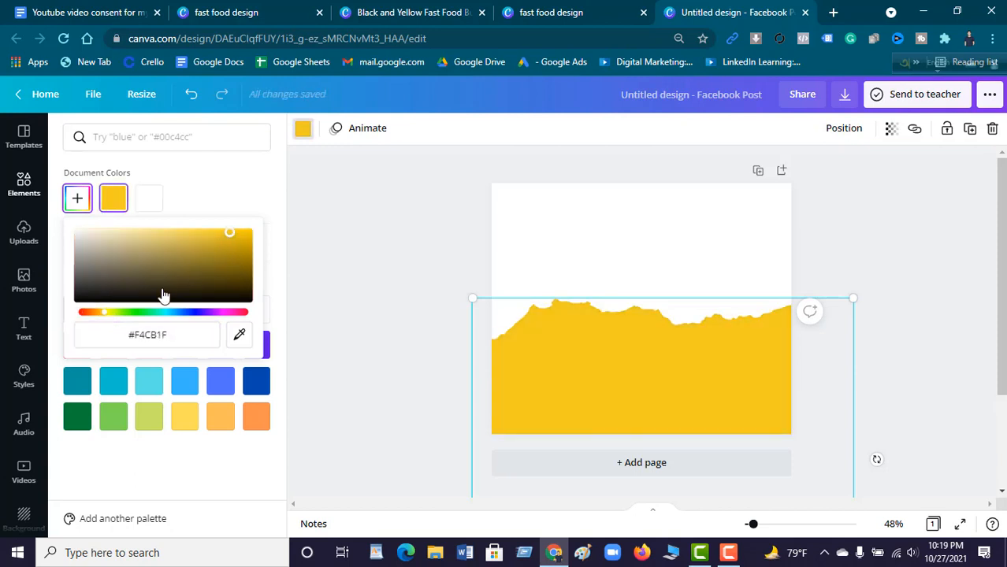
{"action": "left_click_drag", "start_coordinate": [109, 315], "coordinate": [107, 312]}
{"action": "left_click", "coordinate": [239, 230]}
{"action": "left_click", "coordinate": [397, 238]}
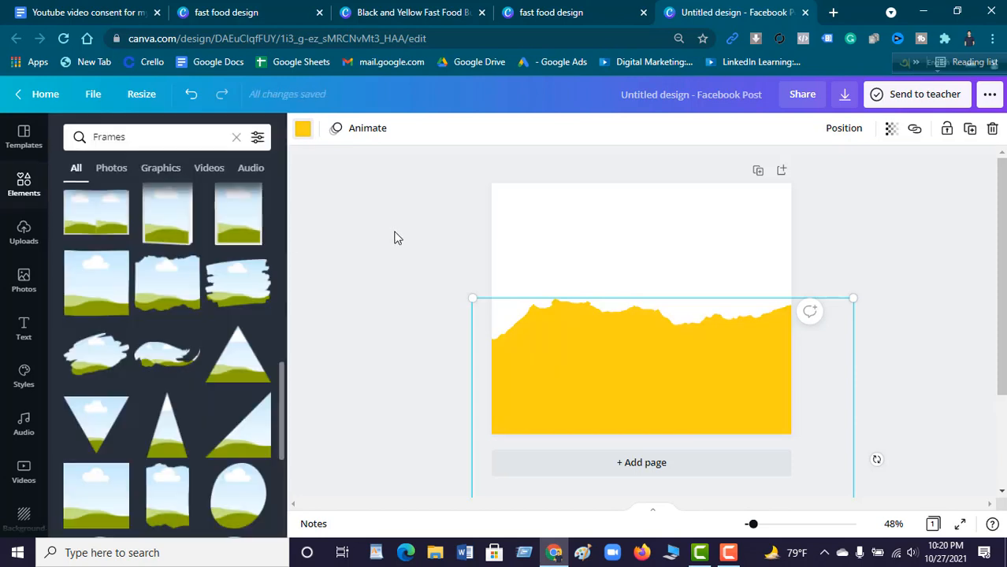
Step: Set the page background to black and shift the yellow torn-edge frame slightly lower
{"action": "left_click", "coordinate": [577, 275]}
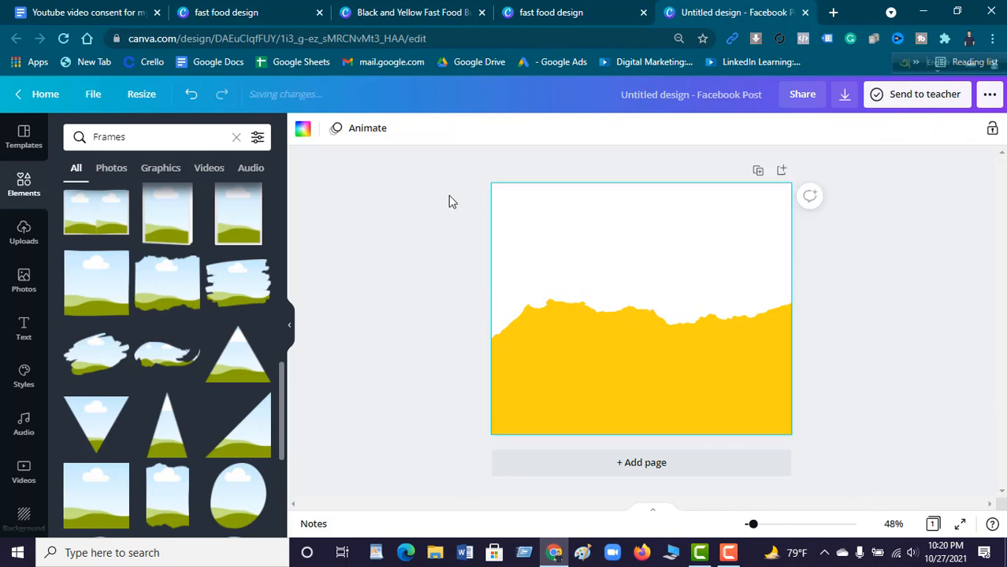
{"action": "left_click", "coordinate": [303, 131]}
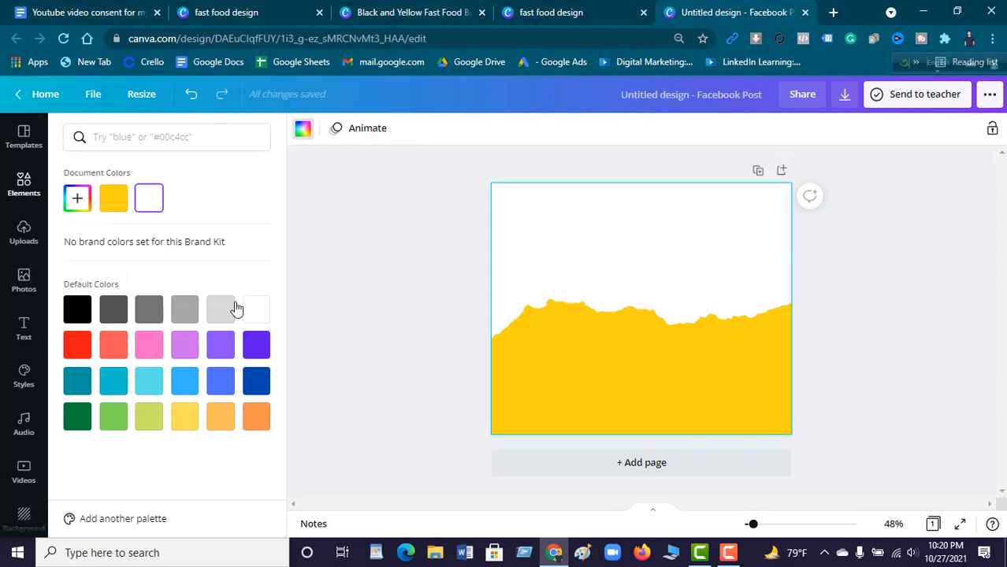
{"action": "left_click", "coordinate": [88, 315]}
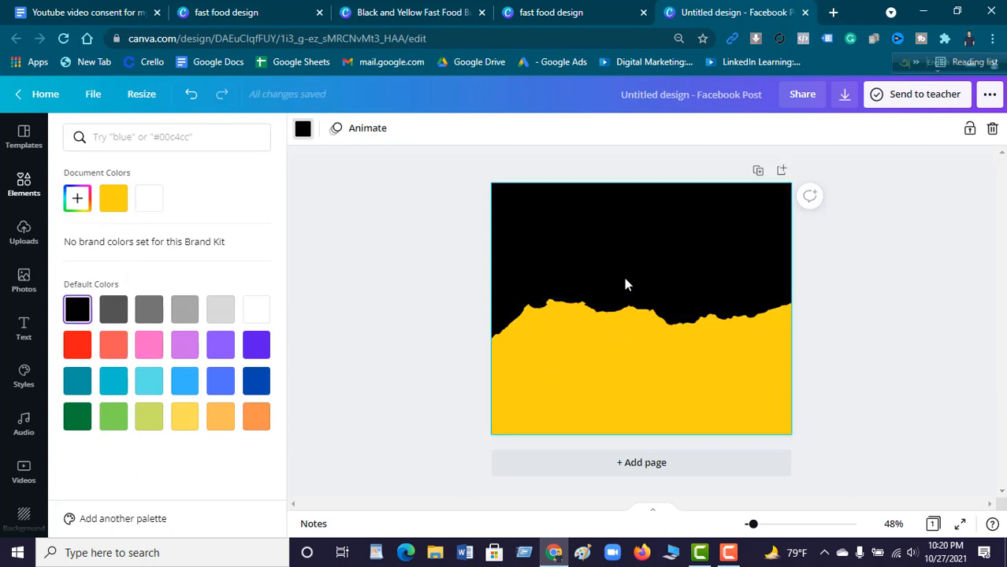
{"action": "left_click", "coordinate": [386, 272]}
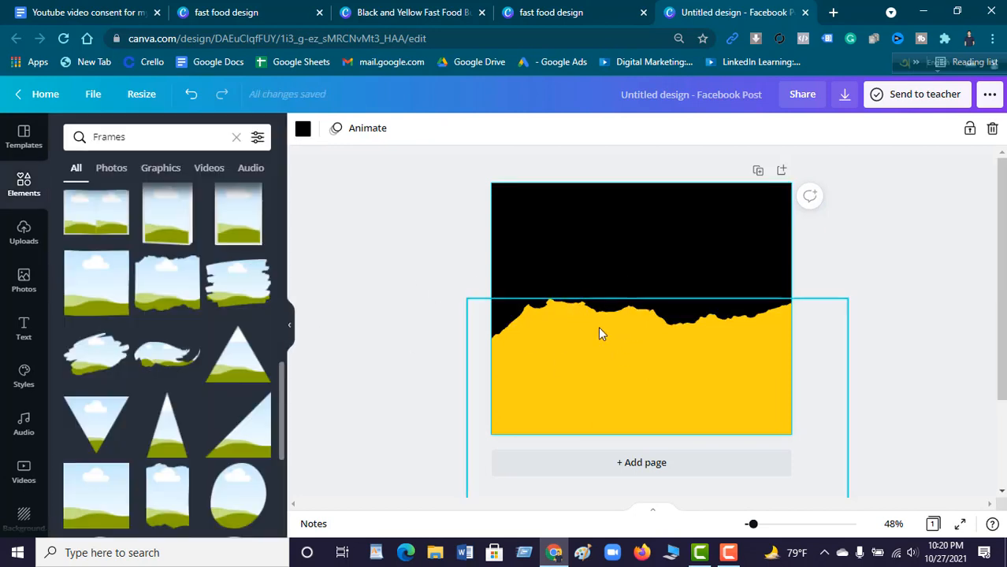
{"action": "left_click_drag", "start_coordinate": [603, 337], "coordinate": [603, 360]}
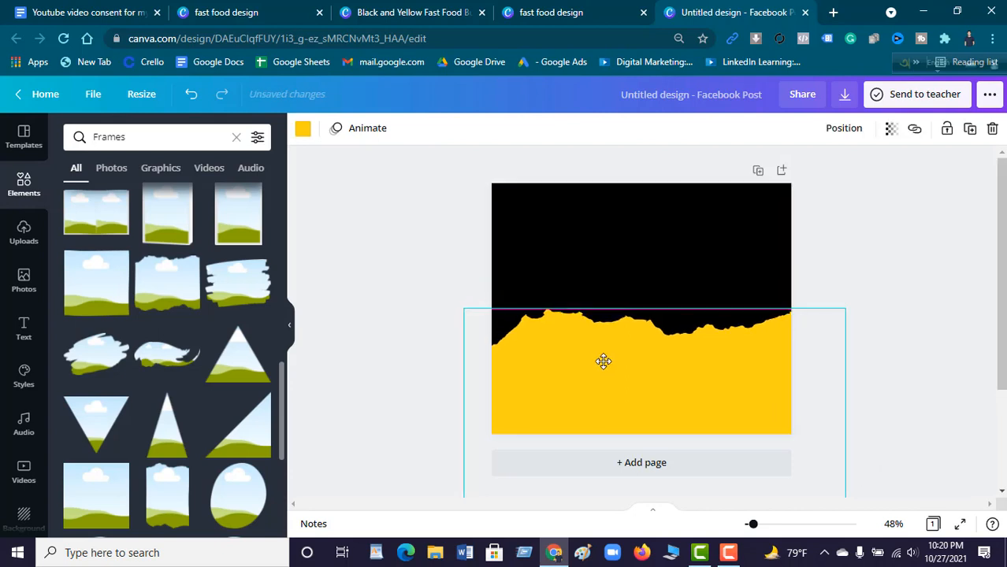
{"action": "left_click", "coordinate": [623, 248]}
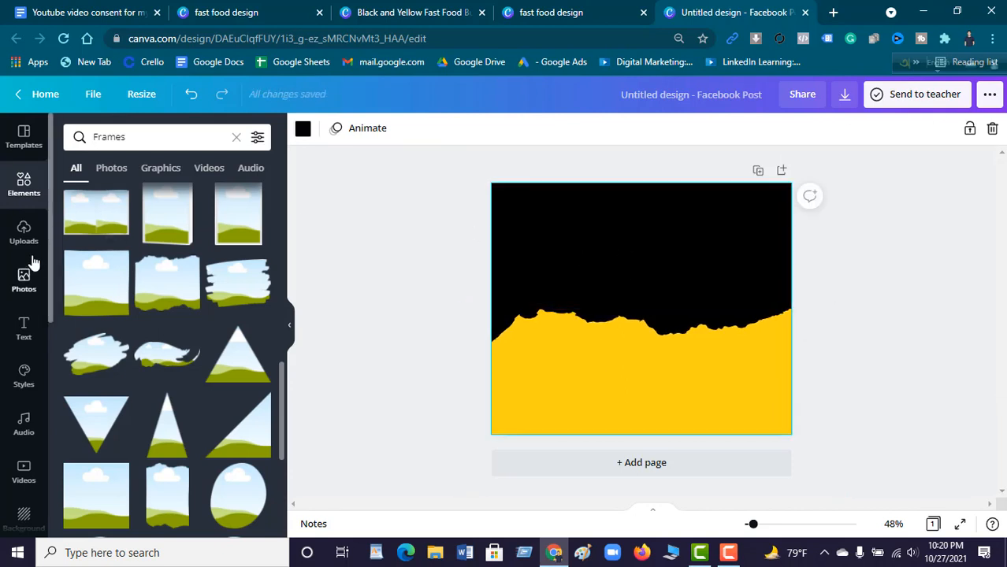
Step: Add a heading reading "Burger" and place it on the black upper area of the page
{"action": "left_click", "coordinate": [24, 323]}
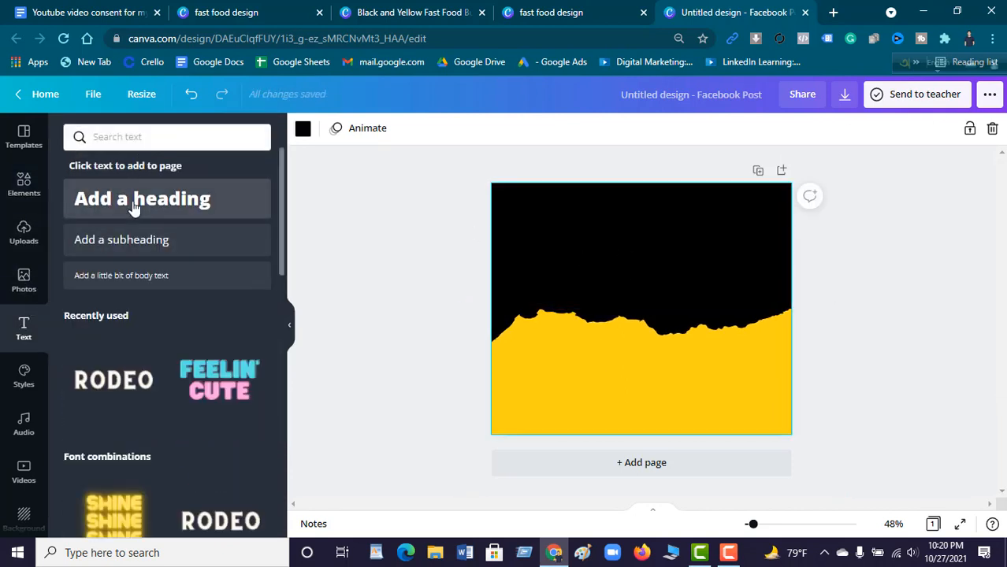
{"action": "left_click", "coordinate": [193, 207]}
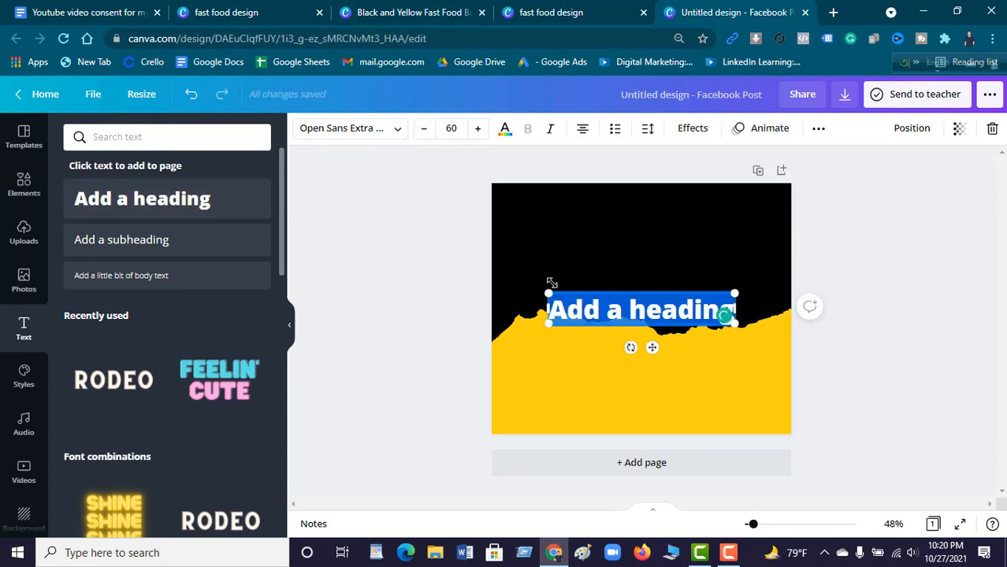
{"action": "type", "text": "Burger"}
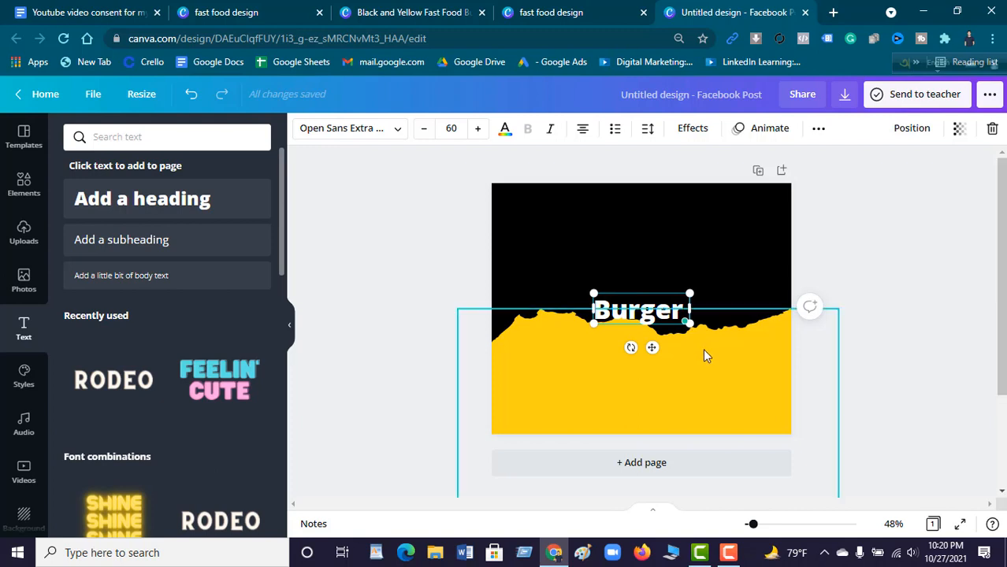
{"action": "left_click", "coordinate": [861, 467]}
{"action": "left_click_drag", "start_coordinate": [651, 304], "coordinate": [650, 234]}
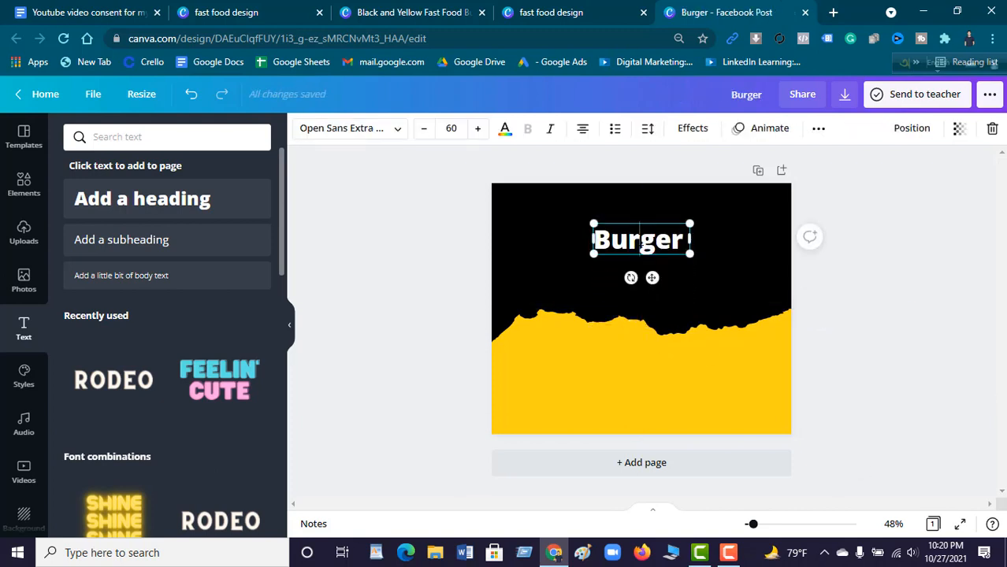
Step: Add the pink neon GLOW text style from the font combinations and delete the plain "Burger" heading text
{"action": "double_click", "coordinate": [678, 245]}
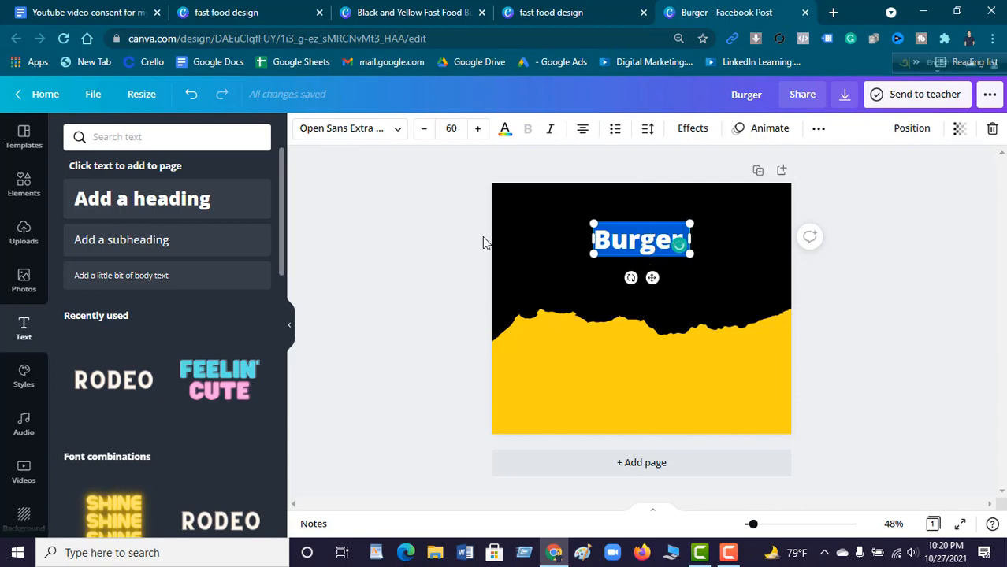
{"action": "scroll", "coordinate": [196, 324], "scroll_direction": "down", "scroll_amount": 1}
{"action": "scroll", "coordinate": [204, 385], "scroll_direction": "down", "scroll_amount": 2}
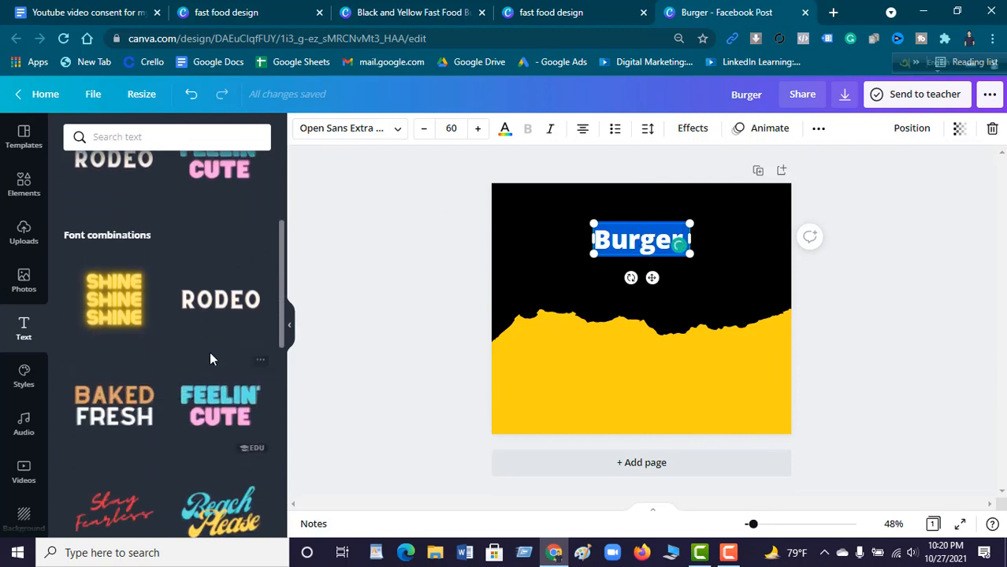
{"action": "scroll", "coordinate": [204, 386], "scroll_direction": "down", "scroll_amount": 3}
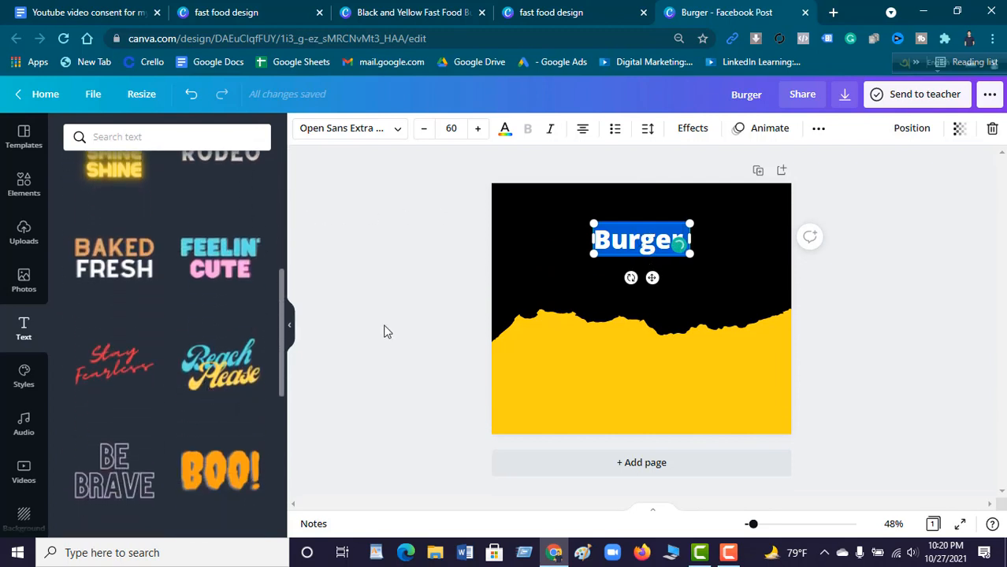
{"action": "scroll", "coordinate": [169, 351], "scroll_direction": "down", "scroll_amount": 4}
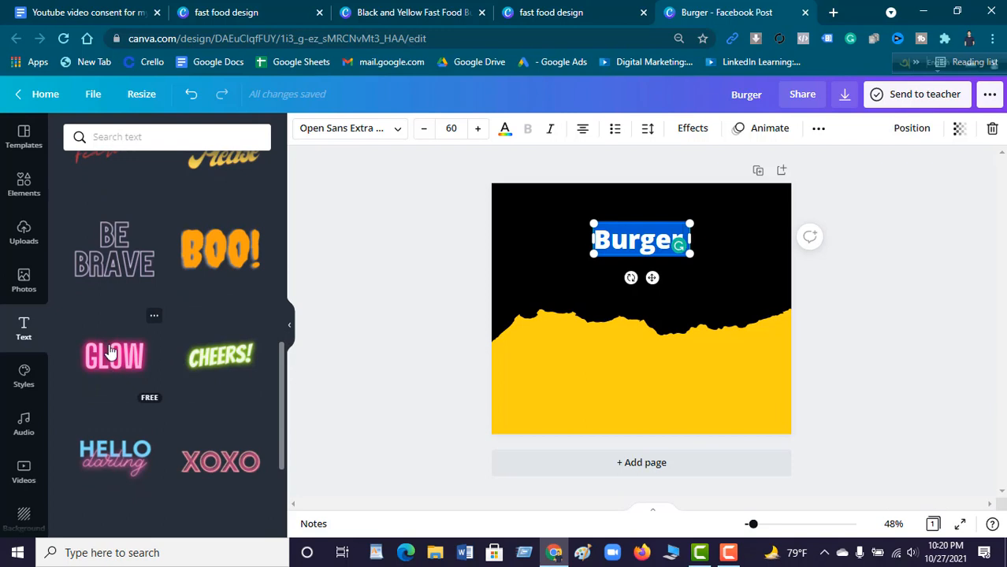
{"action": "left_click", "coordinate": [110, 352]}
{"action": "left_click", "coordinate": [641, 238]}
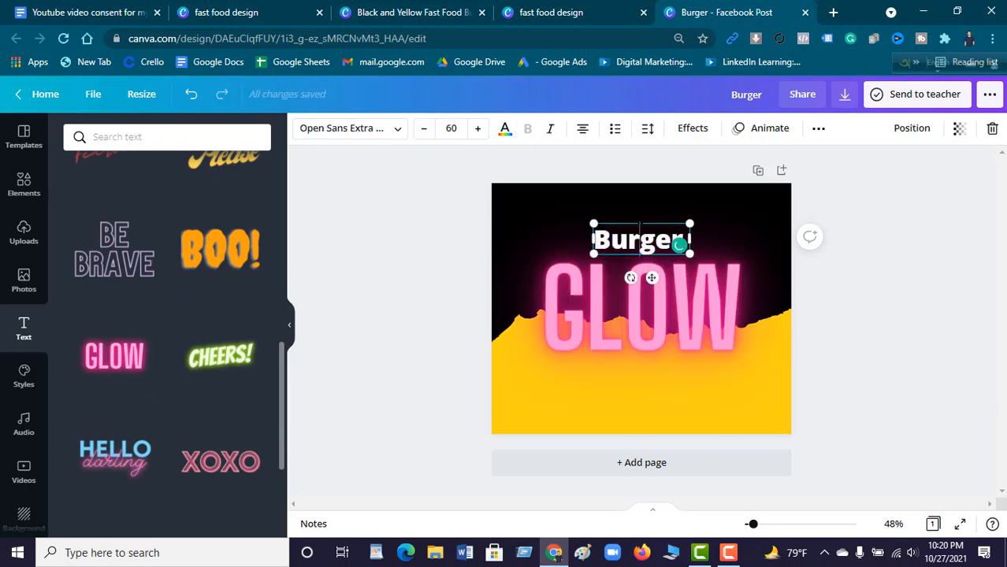
{"action": "double_click", "coordinate": [639, 226]}
{"action": "key", "text": "BackSpace"}
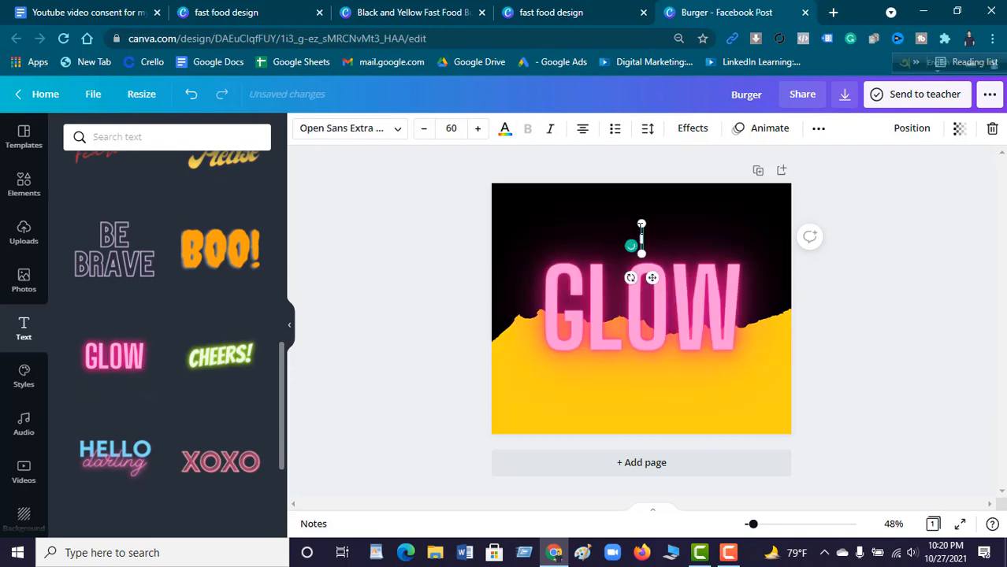
Step: Replace the neon GLOW text with "BURGER" and scale it down to font size 187, keeping it on one line
{"action": "left_click", "coordinate": [646, 307]}
{"action": "double_click", "coordinate": [653, 311]}
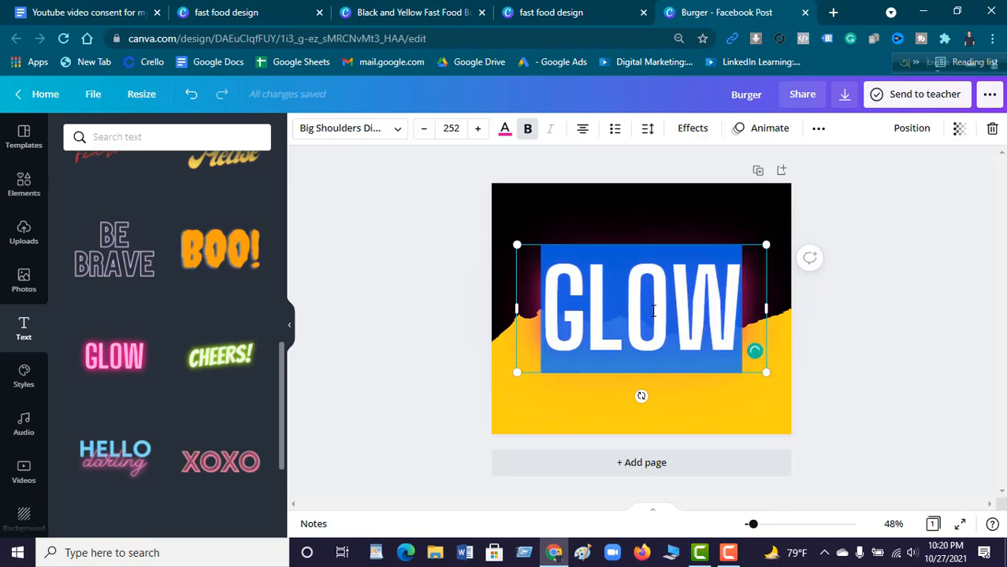
{"action": "type", "text": "BURGER"}
{"action": "left_click_drag", "start_coordinate": [771, 239], "coordinate": [702, 304]}
{"action": "left_click_drag", "start_coordinate": [704, 392], "coordinate": [783, 391]}
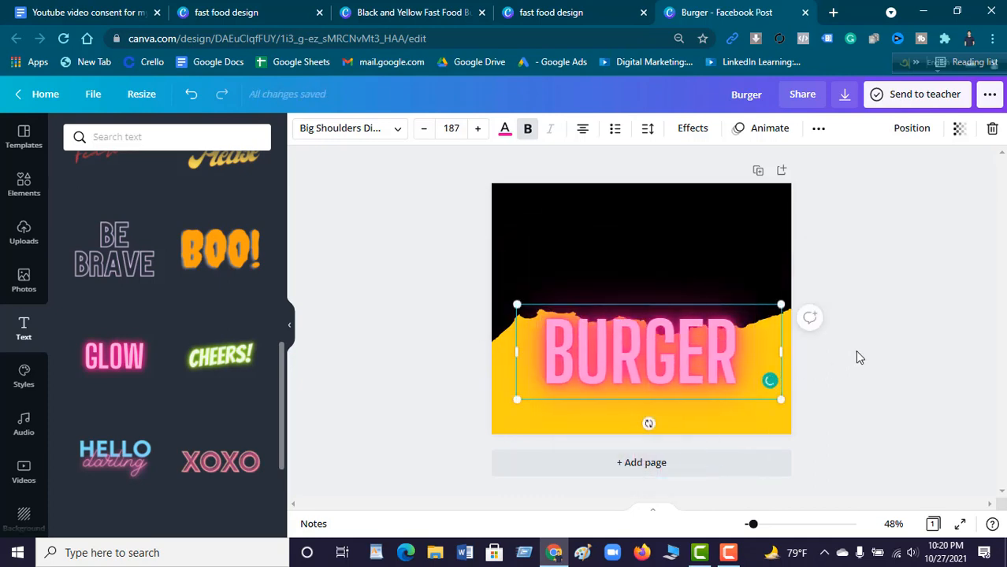
Step: Move the neon BURGER text onto the black area and scale it down to a smaller title centred near the page's upper edge
{"action": "left_click_drag", "start_coordinate": [646, 336], "coordinate": [646, 243]}
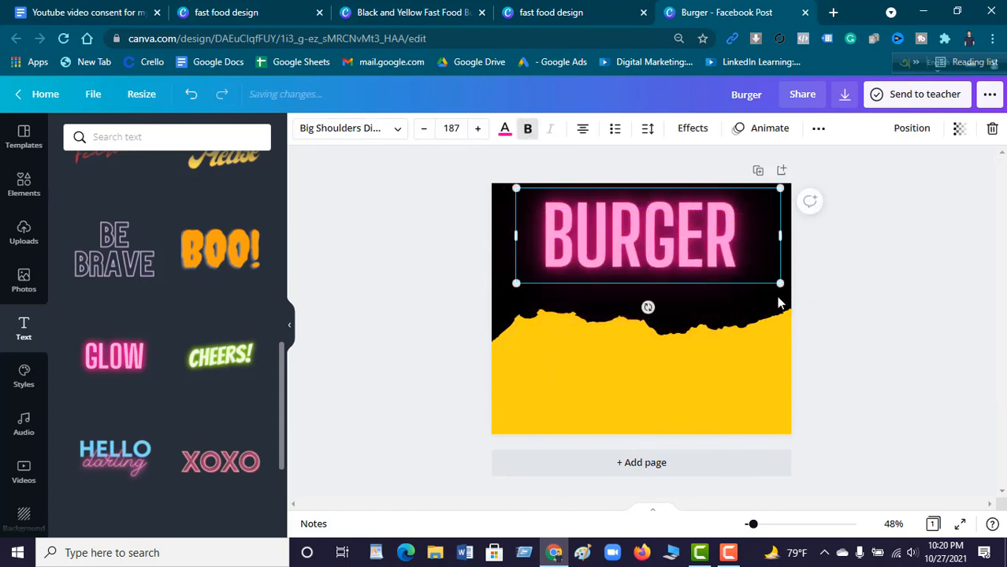
{"action": "left_click_drag", "start_coordinate": [783, 286], "coordinate": [676, 235]}
{"action": "left_click", "coordinate": [717, 246]}
{"action": "left_click", "coordinate": [651, 218]}
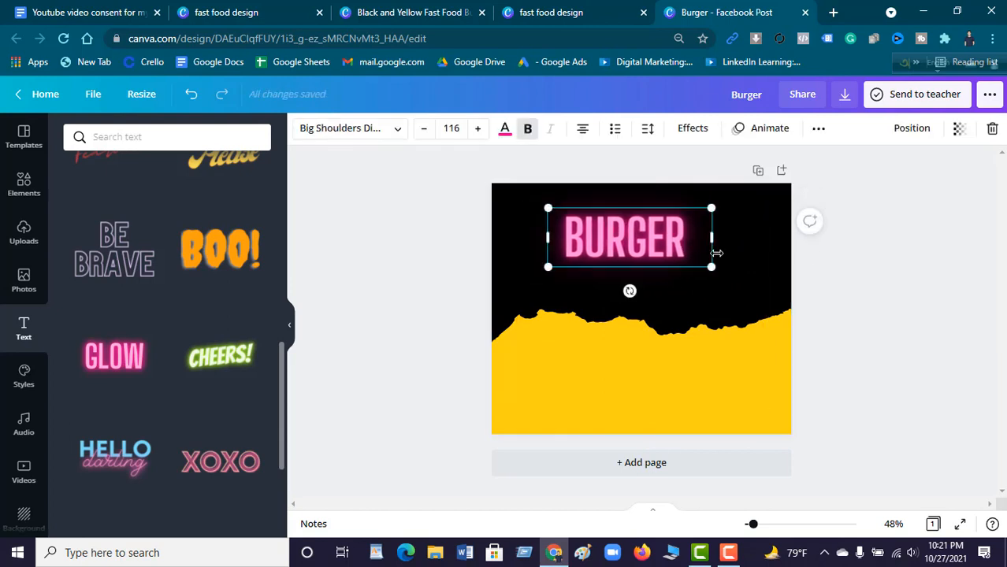
{"action": "left_click_drag", "start_coordinate": [709, 265], "coordinate": [732, 233]}
{"action": "left_click", "coordinate": [993, 310]}
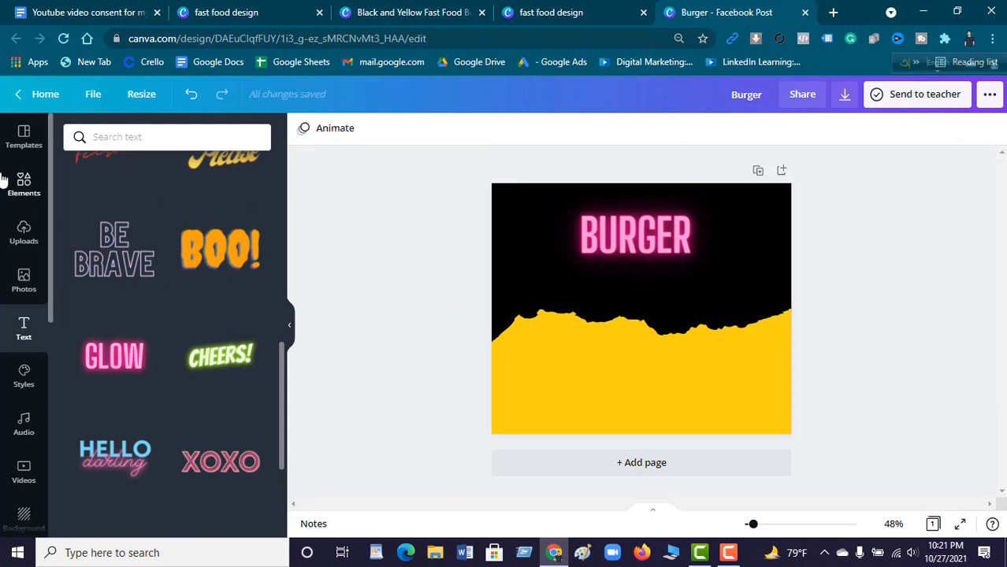
Step: Search the elements library for "Burger"
{"action": "left_click", "coordinate": [24, 183]}
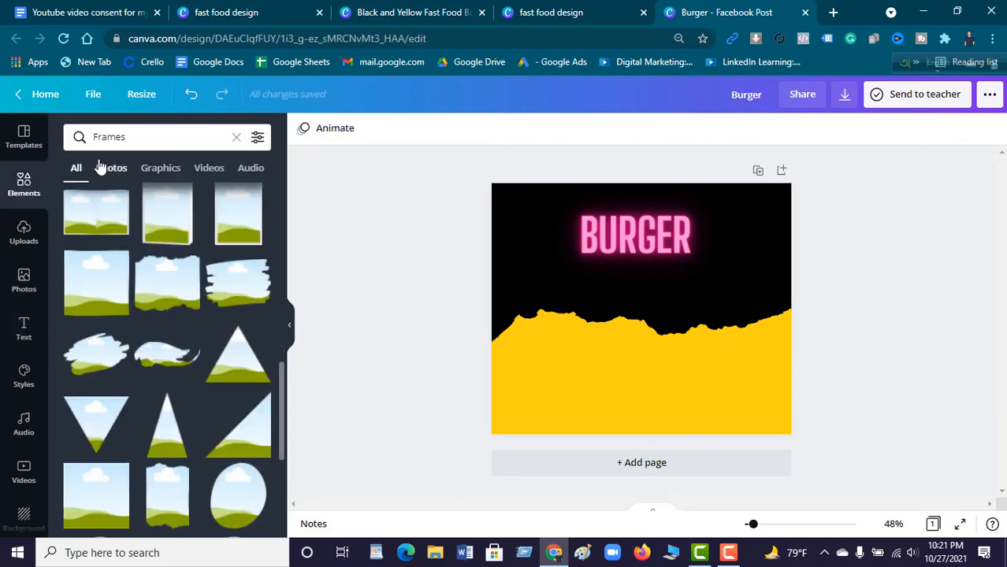
{"action": "left_click", "coordinate": [209, 129]}
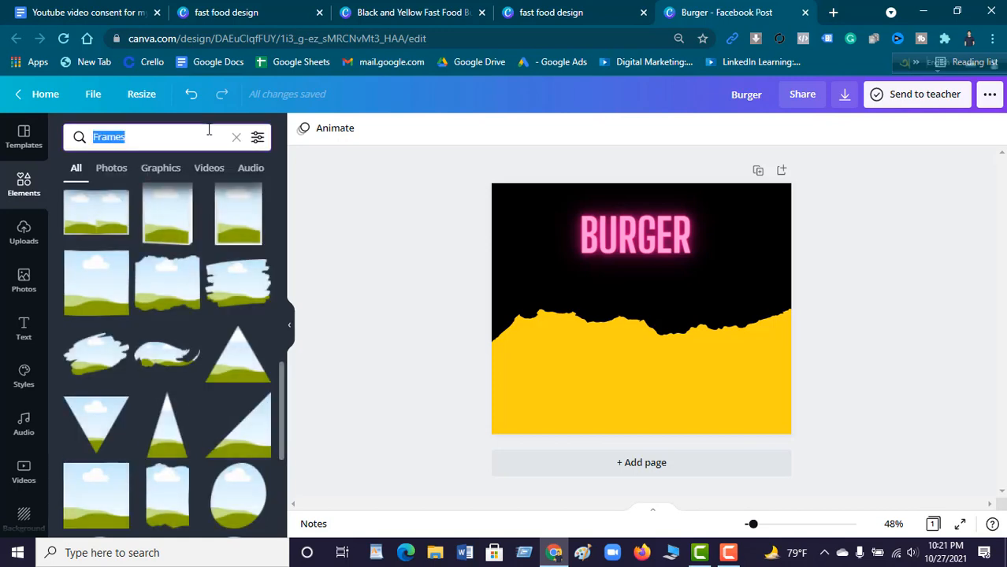
{"action": "type", "text": "Bu"}
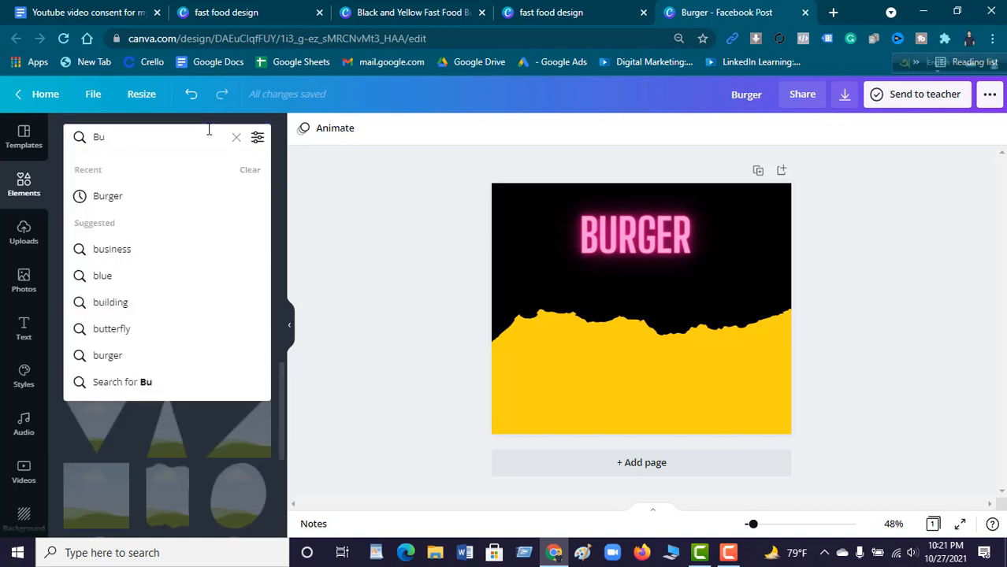
{"action": "type", "text": "rger"}
{"action": "left_click", "coordinate": [167, 196]}
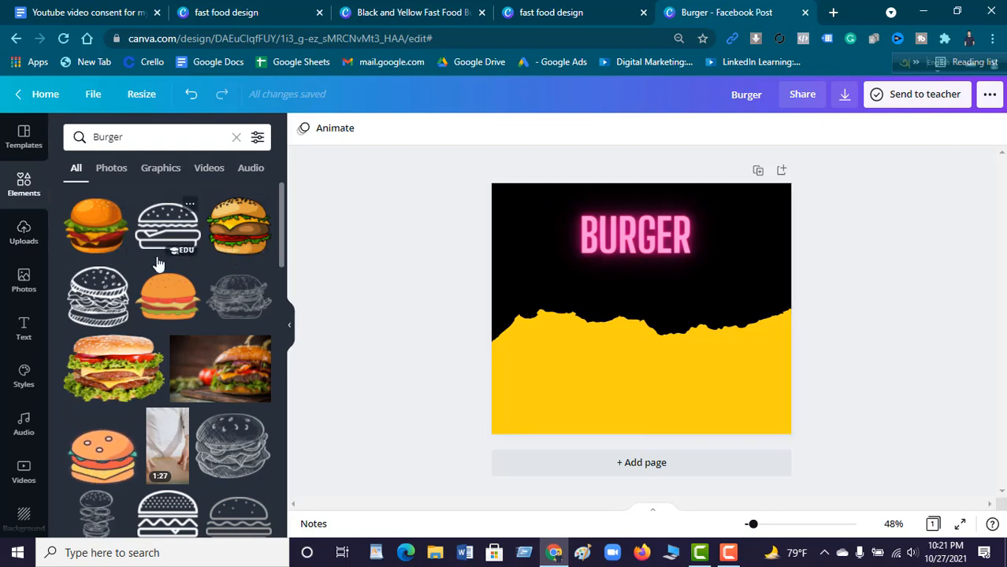
Step: Browse the burger results and add the photo of a double-patty burger with dripping white sauce to the page
{"action": "scroll", "coordinate": [157, 264], "scroll_direction": "down", "scroll_amount": 5}
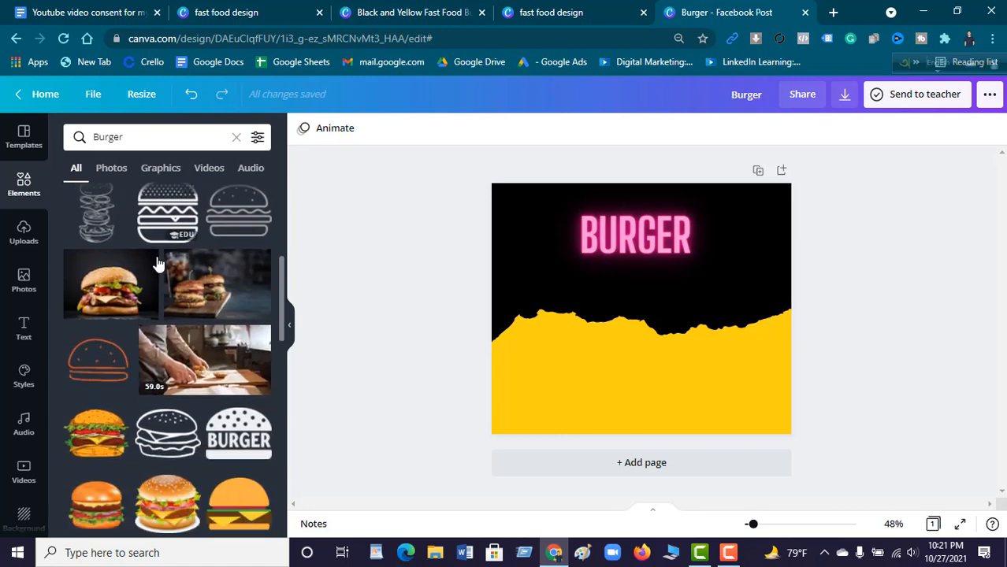
{"action": "scroll", "coordinate": [157, 264], "scroll_direction": "down", "scroll_amount": 3}
{"action": "scroll", "coordinate": [158, 264], "scroll_direction": "down", "scroll_amount": 3}
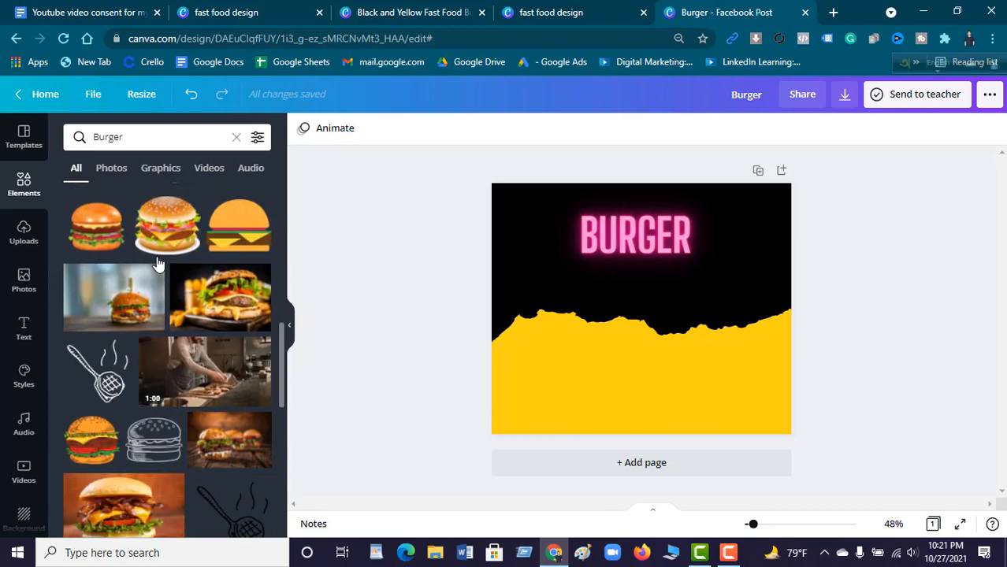
{"action": "scroll", "coordinate": [158, 264], "scroll_direction": "down", "scroll_amount": 1}
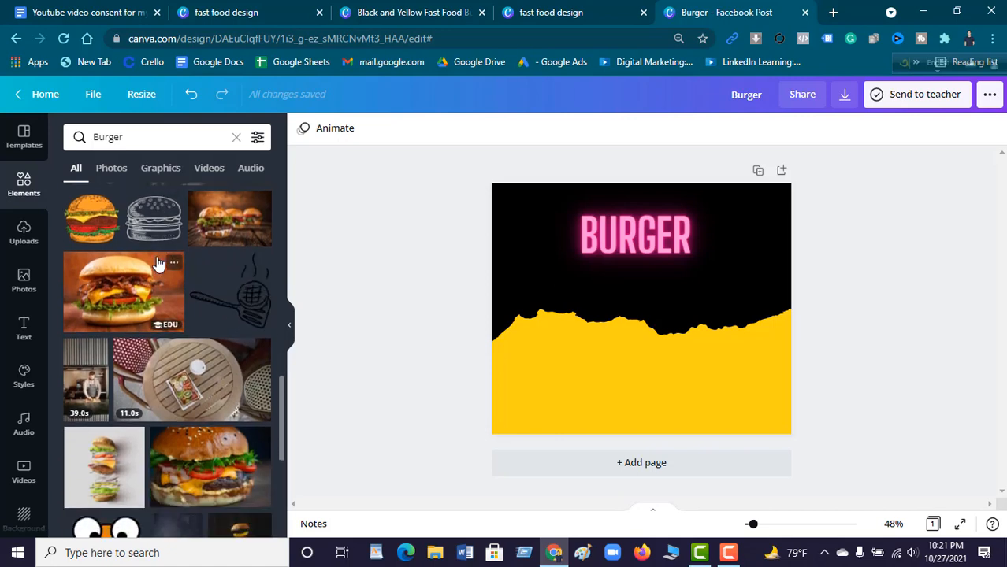
{"action": "scroll", "coordinate": [110, 284], "scroll_direction": "down", "scroll_amount": 2}
{"action": "scroll", "coordinate": [110, 283], "scroll_direction": "down", "scroll_amount": 5}
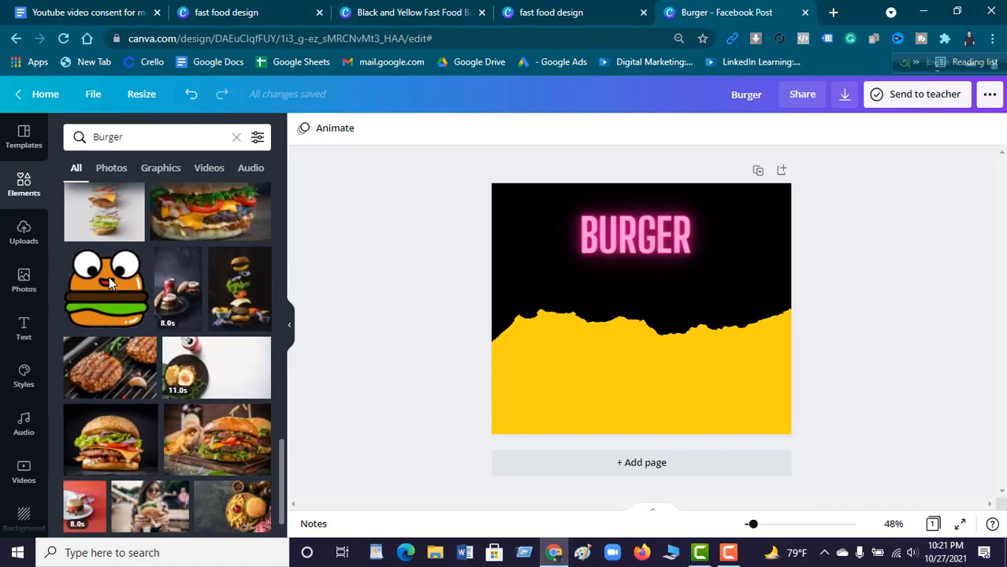
{"action": "scroll", "coordinate": [110, 285], "scroll_direction": "down", "scroll_amount": 4}
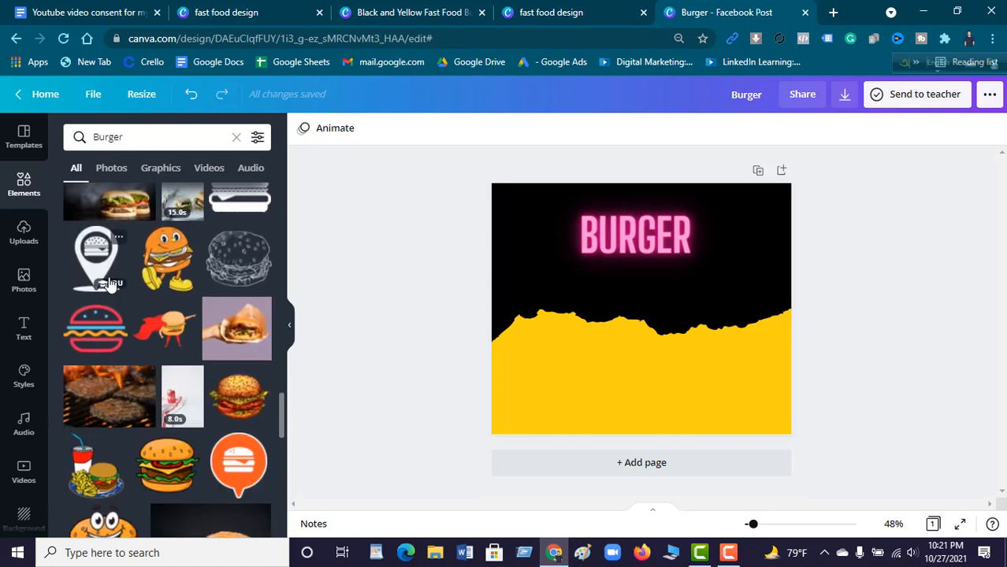
{"action": "scroll", "coordinate": [110, 285], "scroll_direction": "up", "scroll_amount": 2}
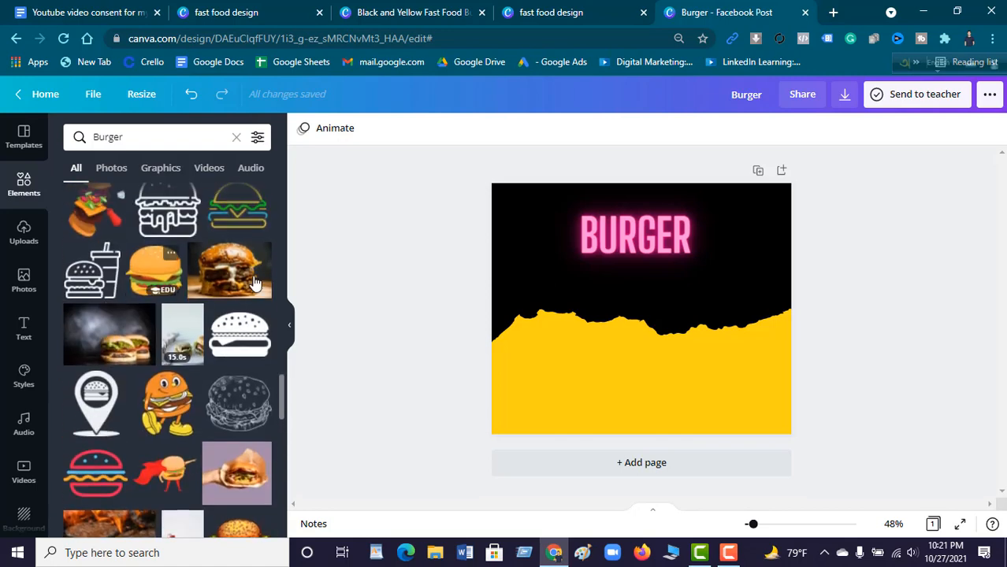
{"action": "left_click", "coordinate": [243, 271]}
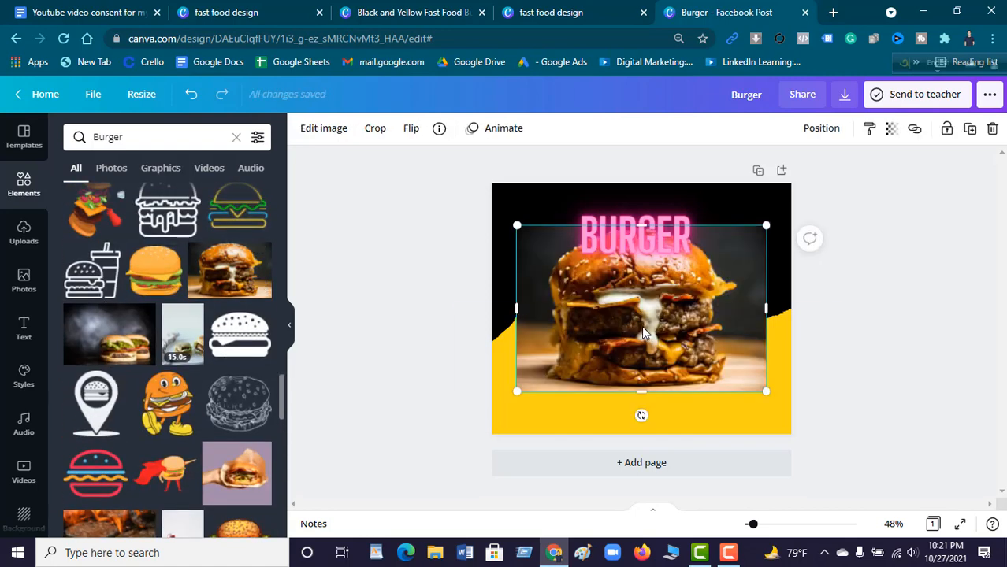
Step: Lower the yellow torn-edge shape slightly and centre the burger photo horizontally over the torn edge
{"action": "mouse_move", "coordinate": [641, 326]}
{"action": "left_mouse_down"}
{"action": "mouse_move", "coordinate": [643, 343]}
{"action": "mouse_move", "coordinate": [639, 312]}
{"action": "left_mouse_up"}
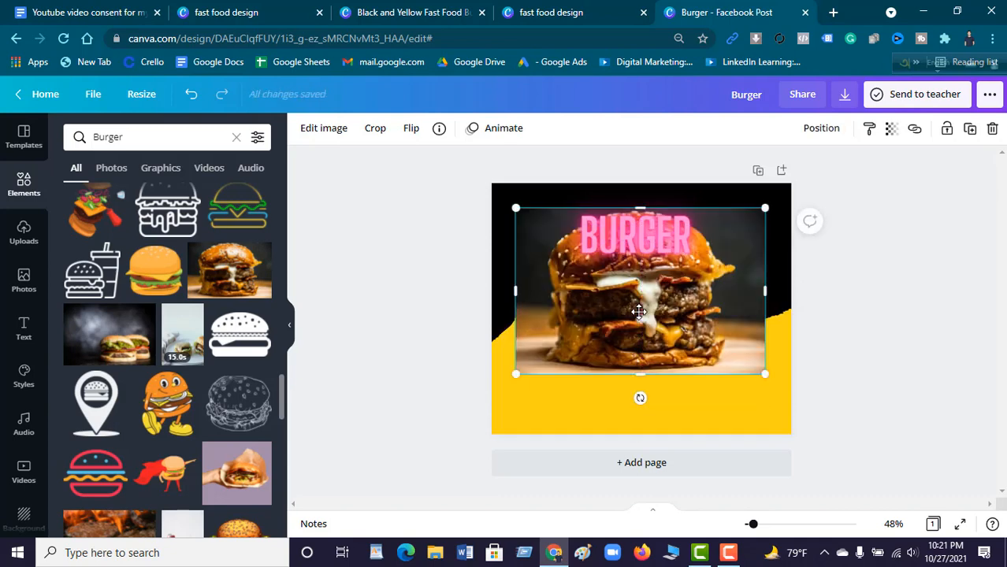
{"action": "left_click", "coordinate": [682, 403]}
{"action": "left_click_drag", "start_coordinate": [686, 294], "coordinate": [686, 312]}
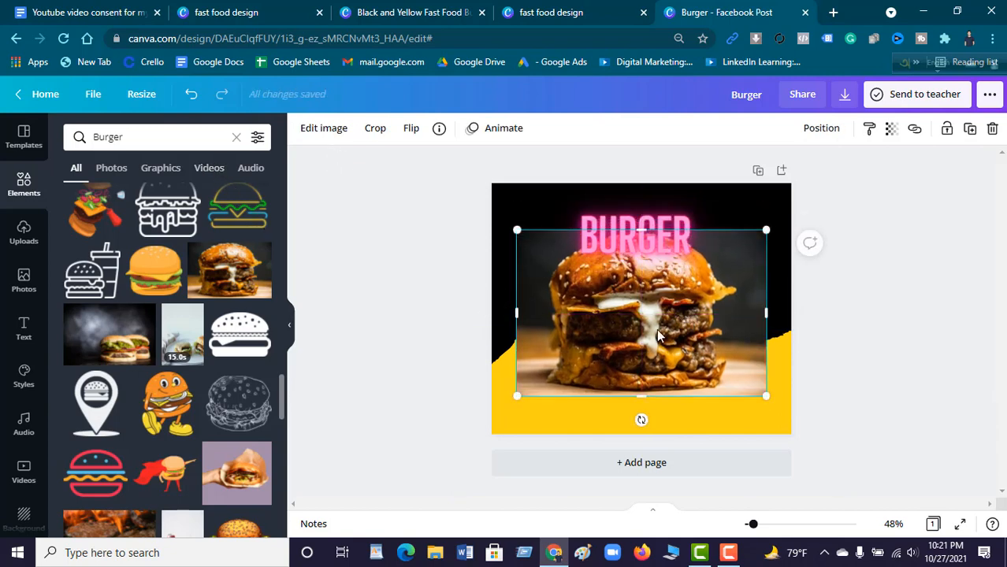
Step: Apply Background Remover to the burger photo
{"action": "left_click", "coordinate": [329, 134]}
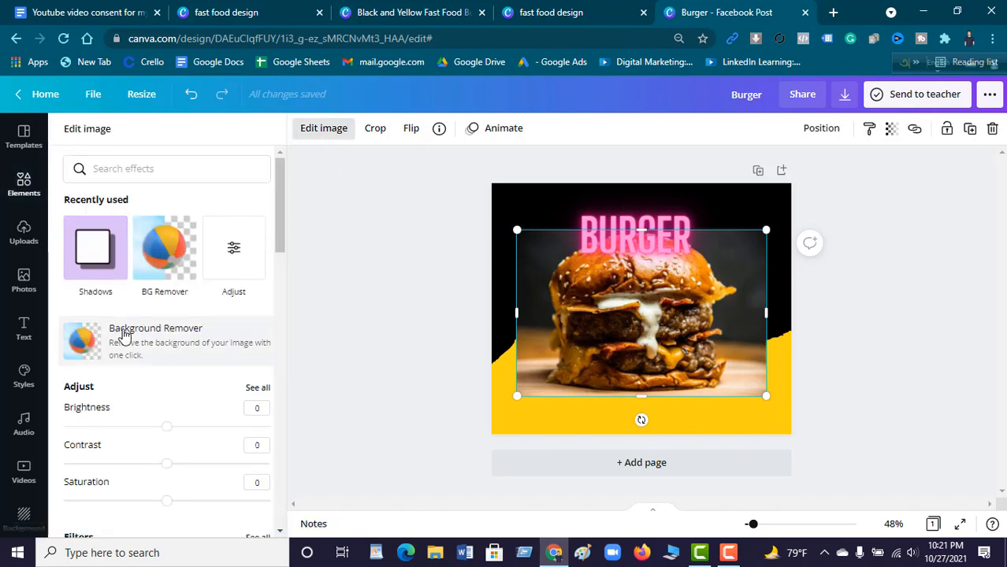
{"action": "left_click", "coordinate": [164, 337]}
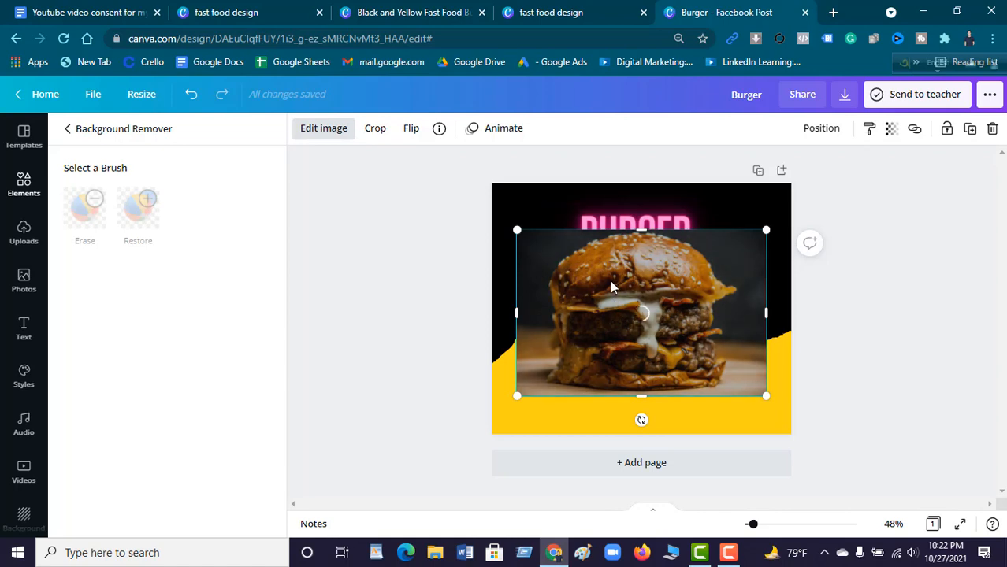
Step: Search the elements library for "offer" and add the white scalloped badge with the dotted border to the page
{"action": "left_click", "coordinate": [24, 185]}
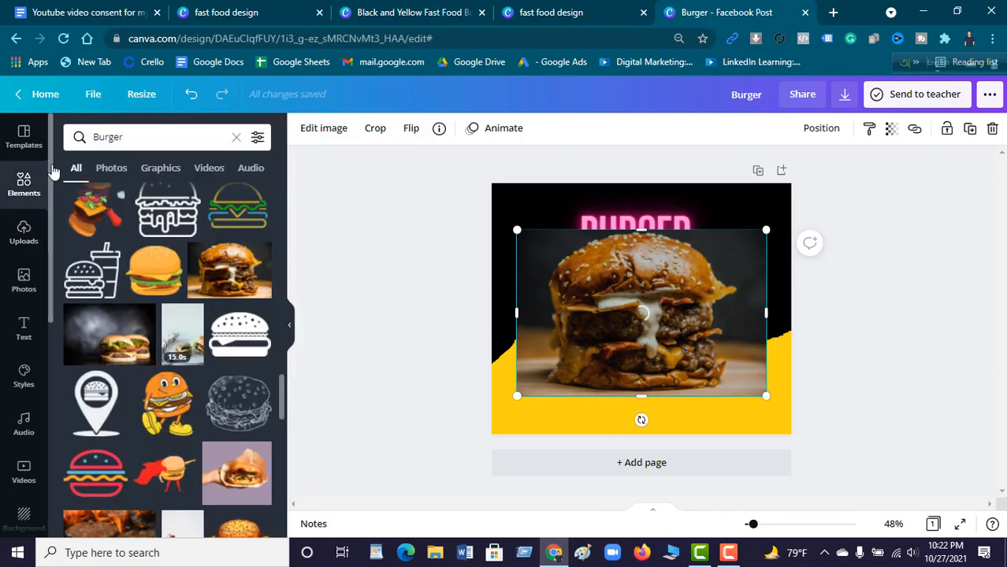
{"action": "left_click", "coordinate": [237, 137]}
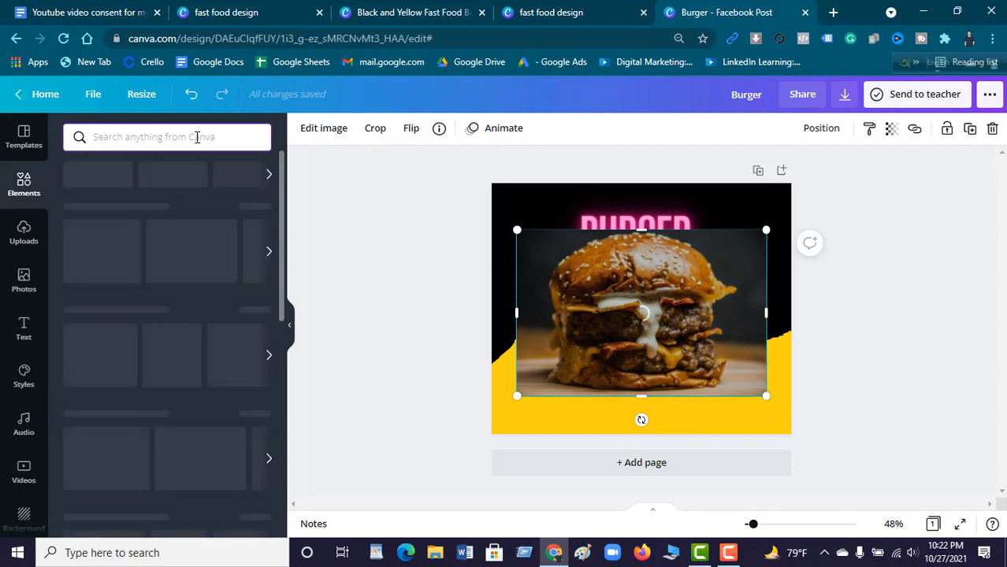
{"action": "left_click", "coordinate": [197, 137]}
{"action": "type", "text": "offer"}
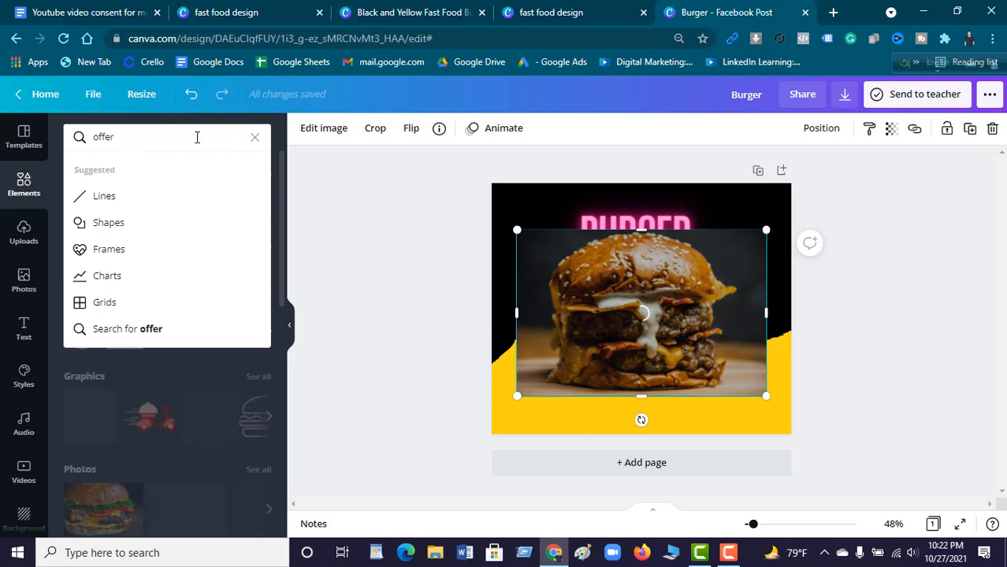
{"action": "key", "text": "Return"}
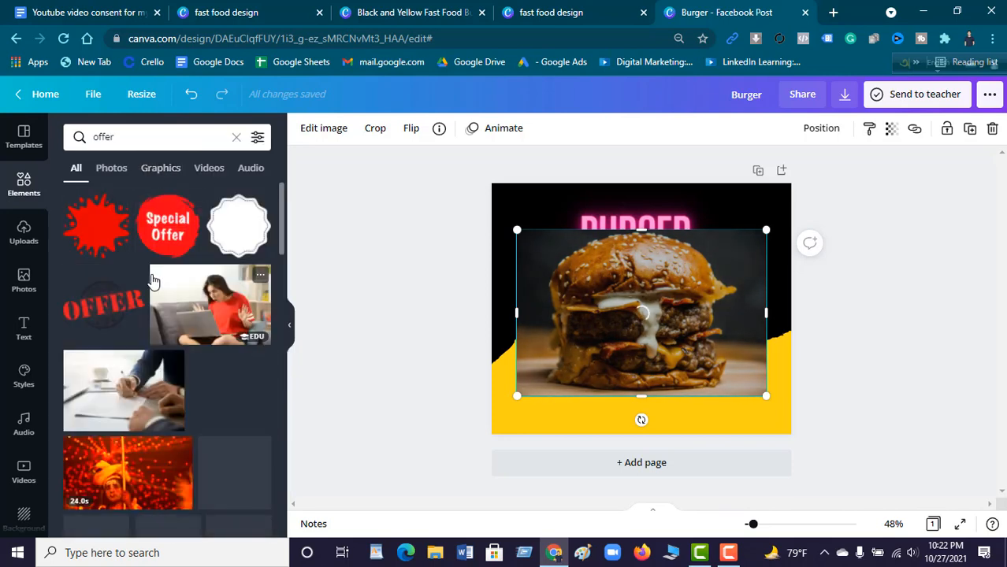
{"action": "left_click", "coordinate": [234, 229]}
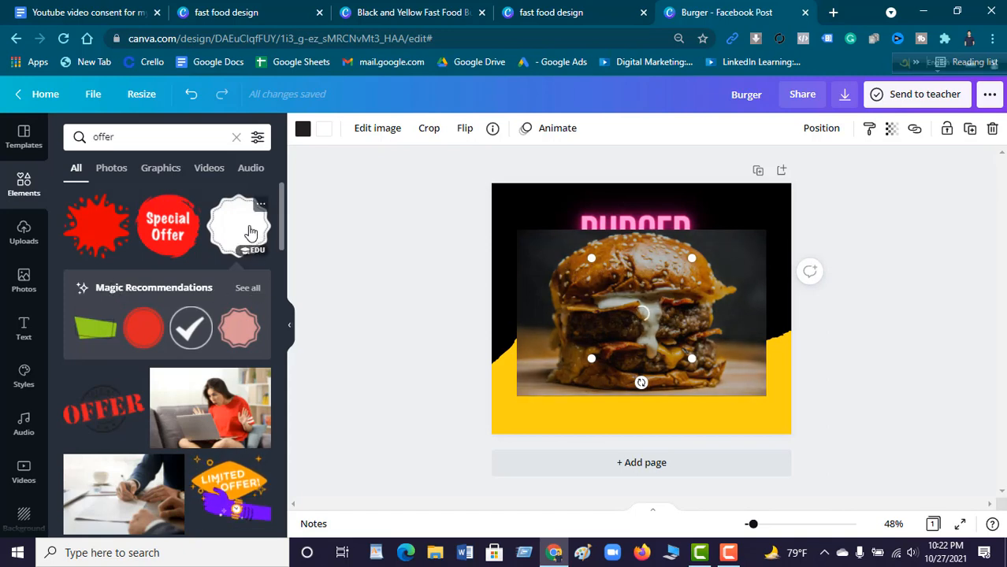
Step: Shrink the white badge and place it in the page's upper-left corner beside the title, moving the burger photo aside
{"action": "left_click_drag", "start_coordinate": [607, 306], "coordinate": [477, 182]}
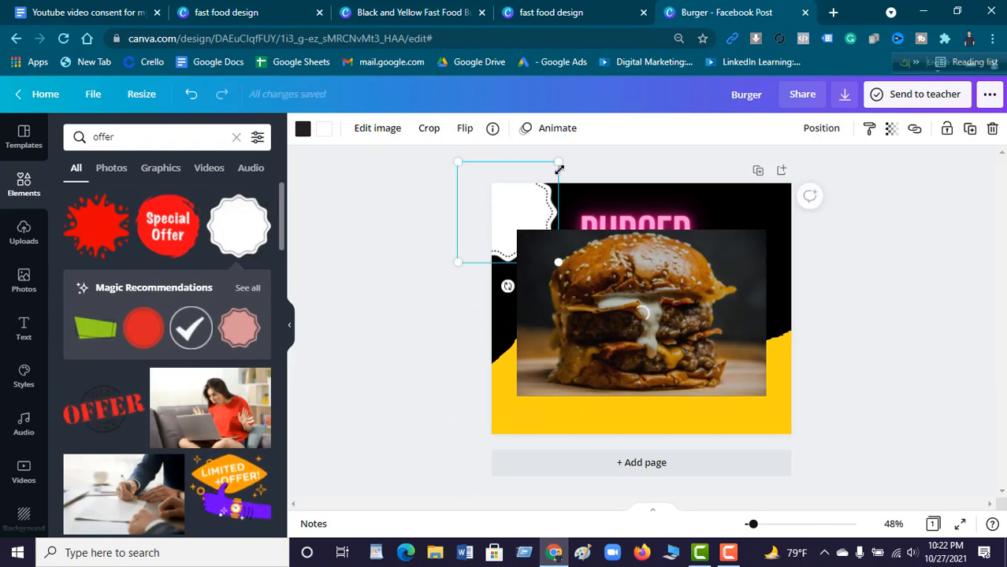
{"action": "left_click_drag", "start_coordinate": [558, 162], "coordinate": [535, 203]}
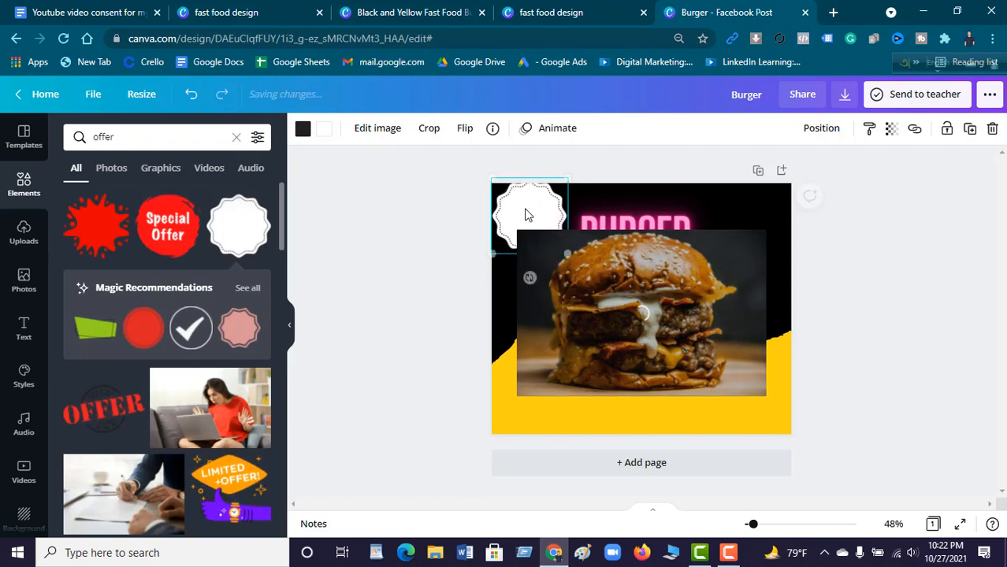
{"action": "left_click_drag", "start_coordinate": [606, 306], "coordinate": [720, 311]}
{"action": "left_click", "coordinate": [530, 216]}
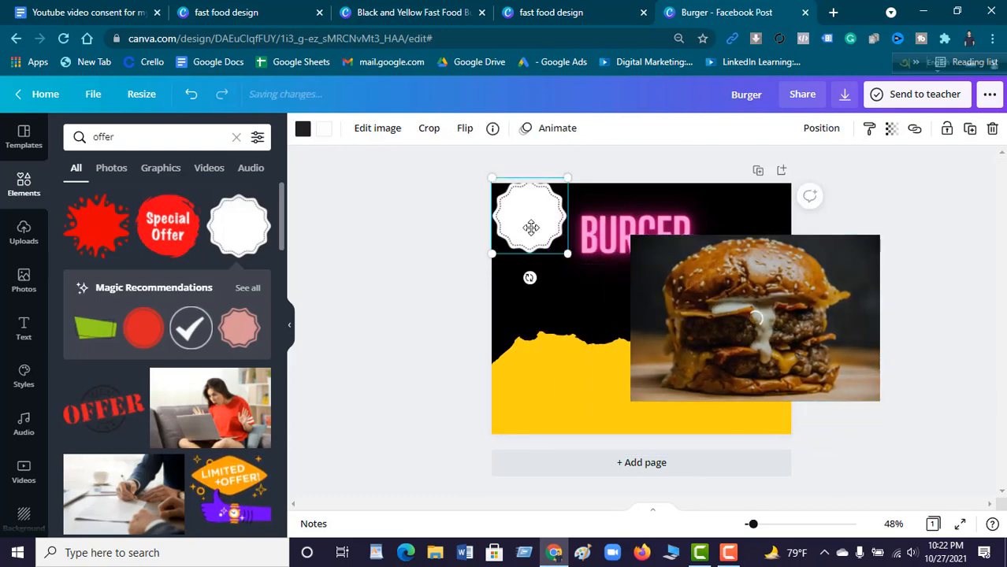
{"action": "left_click_drag", "start_coordinate": [530, 217], "coordinate": [496, 231]}
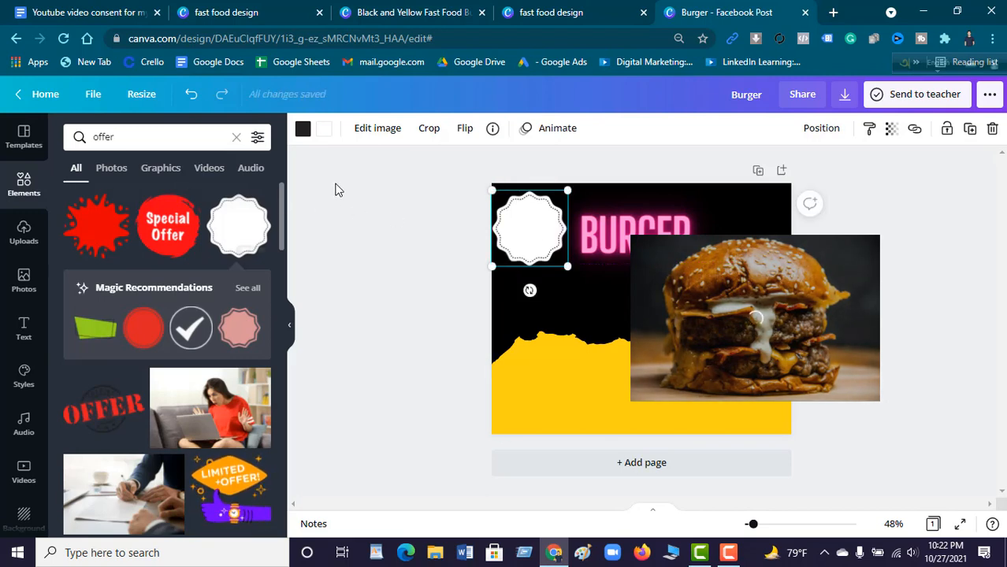
Step: Recolour the badge's white fill with the yellow document colour
{"action": "left_click", "coordinate": [325, 132]}
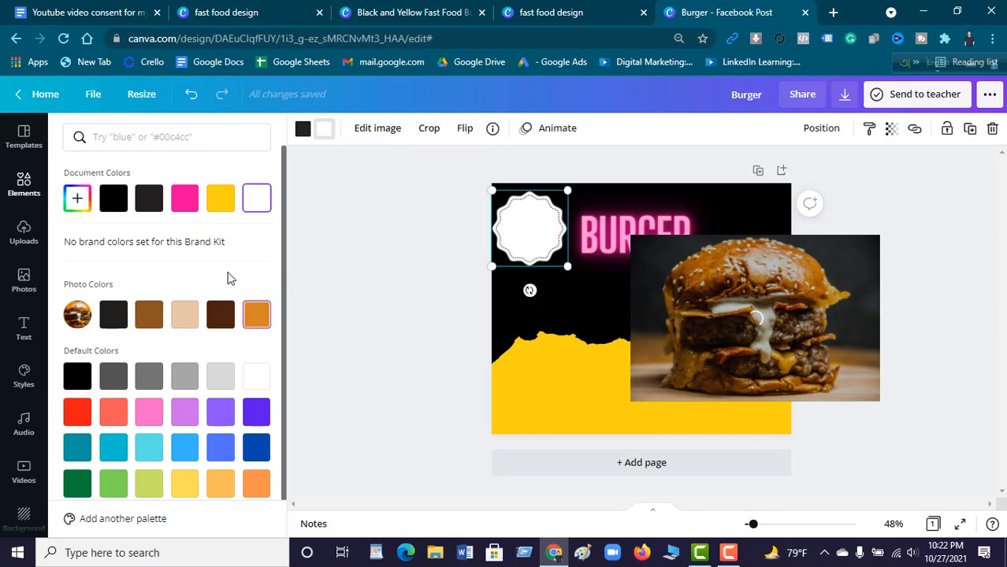
{"action": "left_click", "coordinate": [222, 201]}
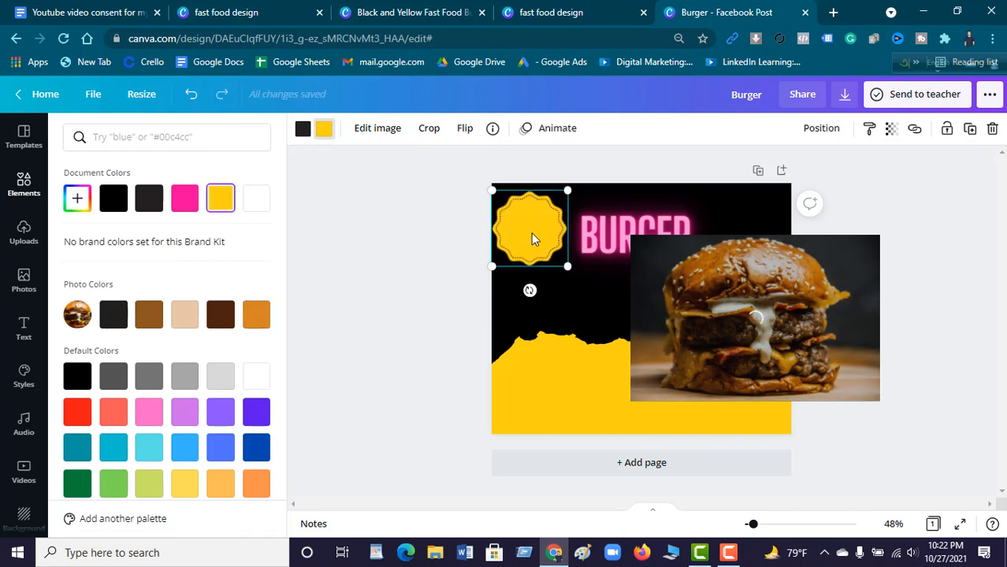
{"action": "key", "text": "Escape"}
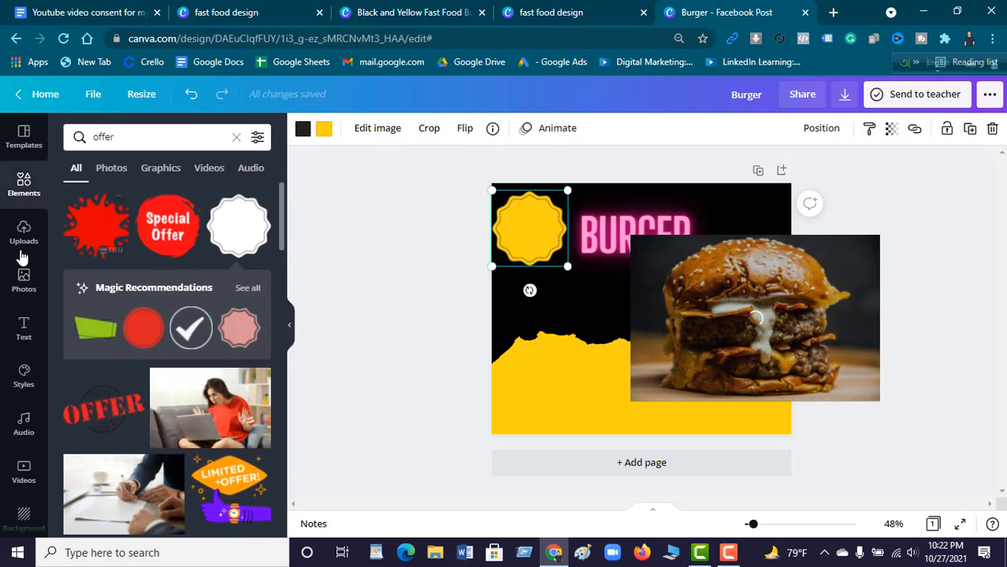
Step: Add a heading reading "40%" and "offer" on two lines and move it onto the yellow badge
{"action": "left_click", "coordinate": [25, 331]}
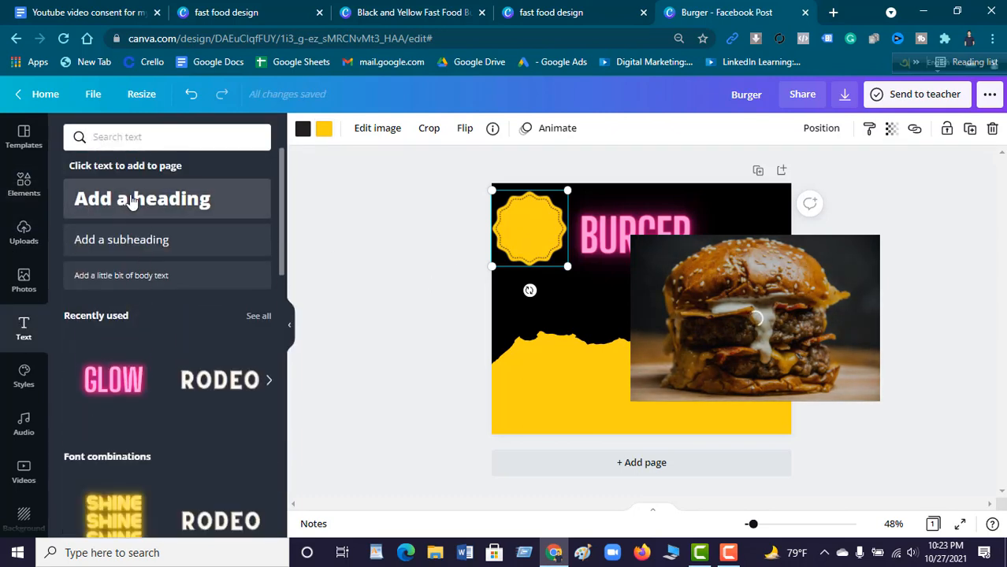
{"action": "left_click", "coordinate": [133, 199]}
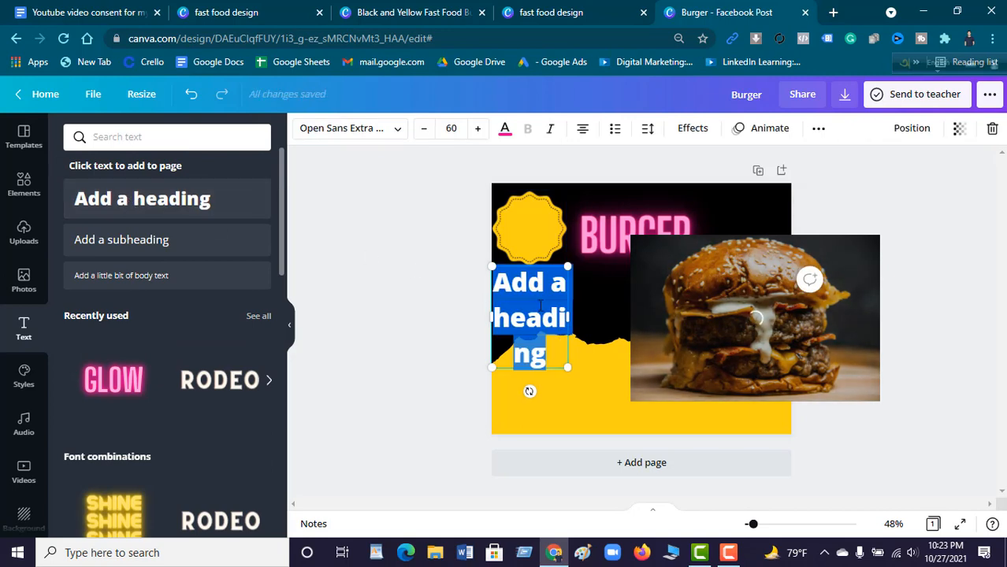
{"action": "type", "text": "40"}
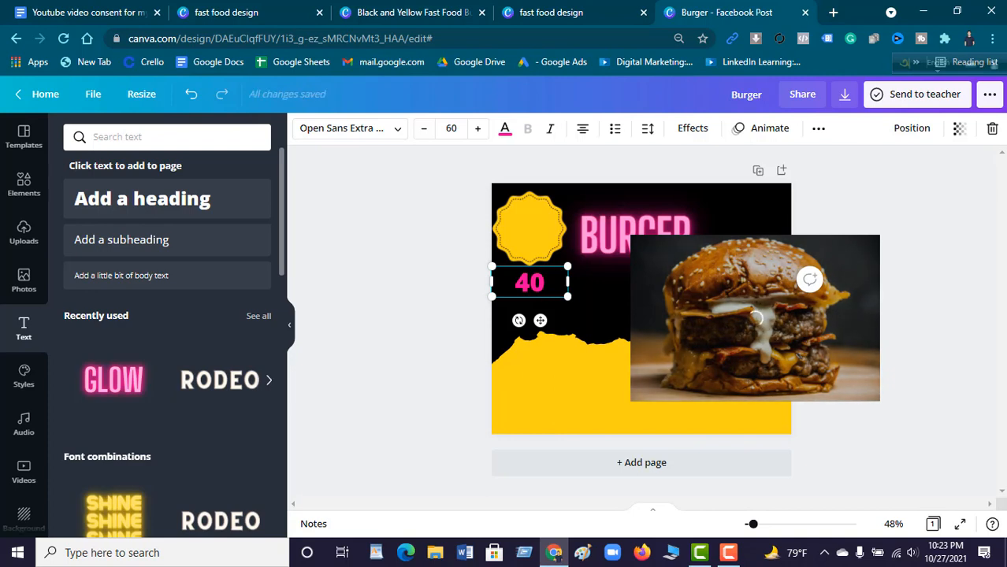
{"action": "type", "text": "%"}
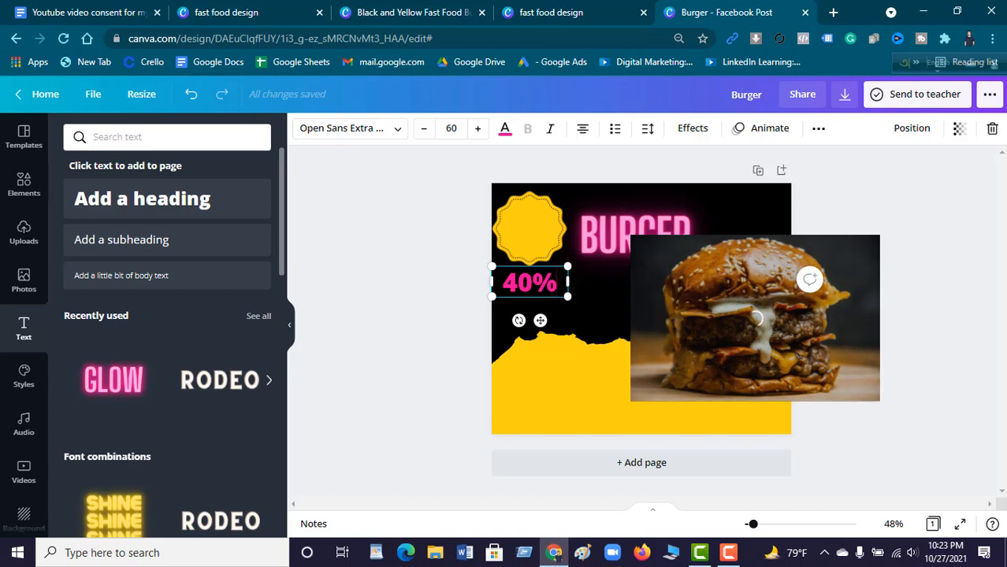
{"action": "key", "text": "Return"}
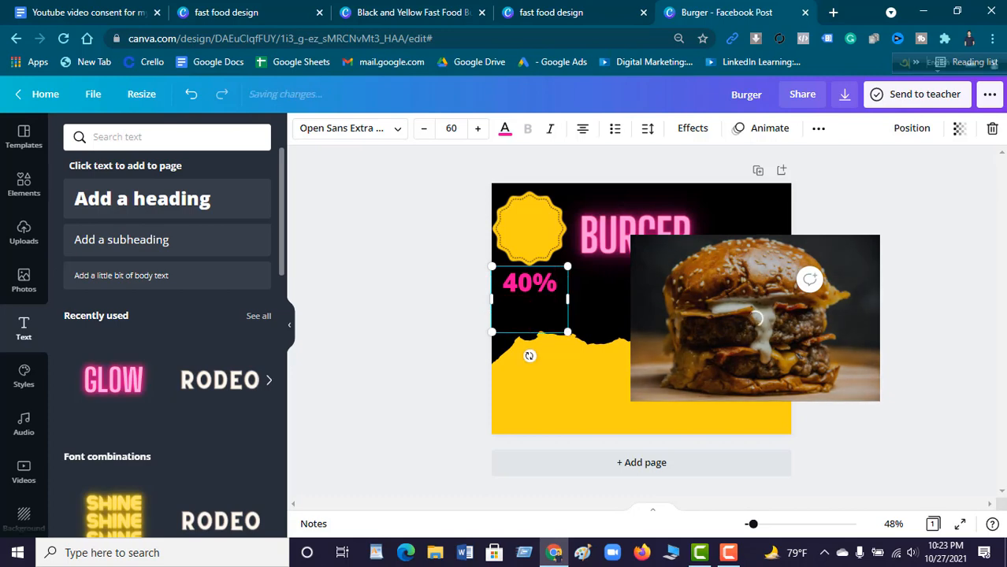
{"action": "type", "text": "offer"}
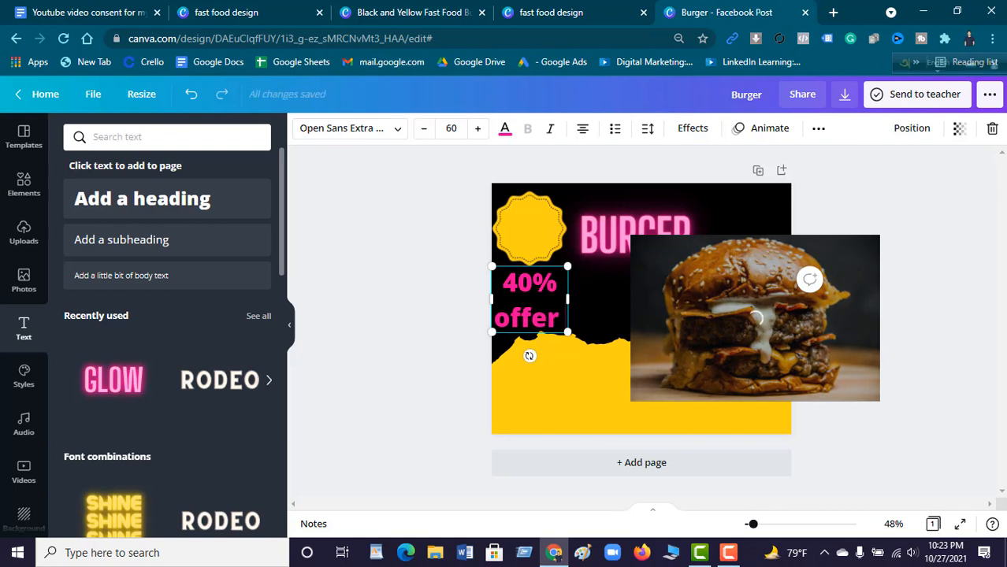
{"action": "key", "text": "BackSpace"}
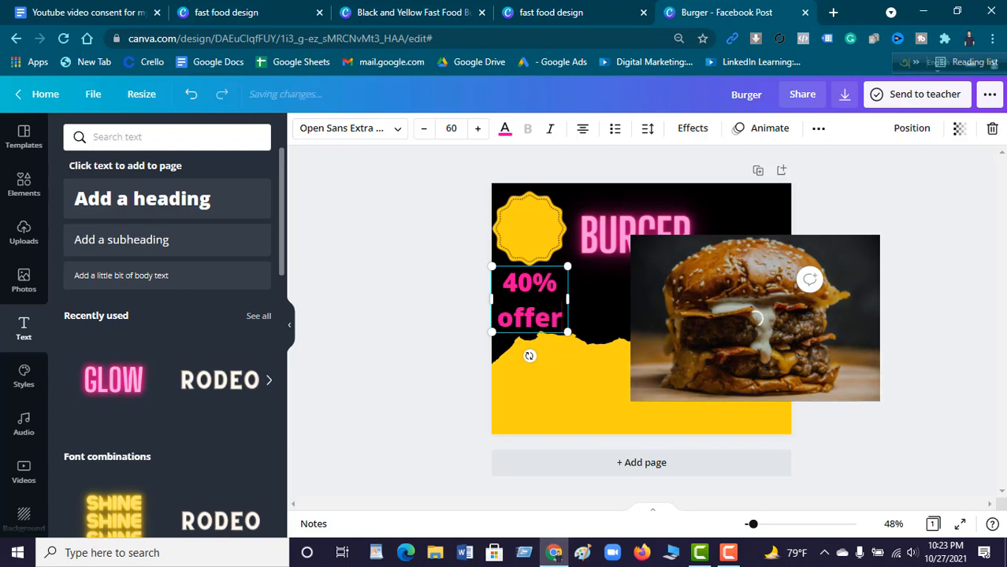
{"action": "left_click", "coordinate": [602, 300]}
{"action": "left_click_drag", "start_coordinate": [538, 303], "coordinate": [537, 237]}
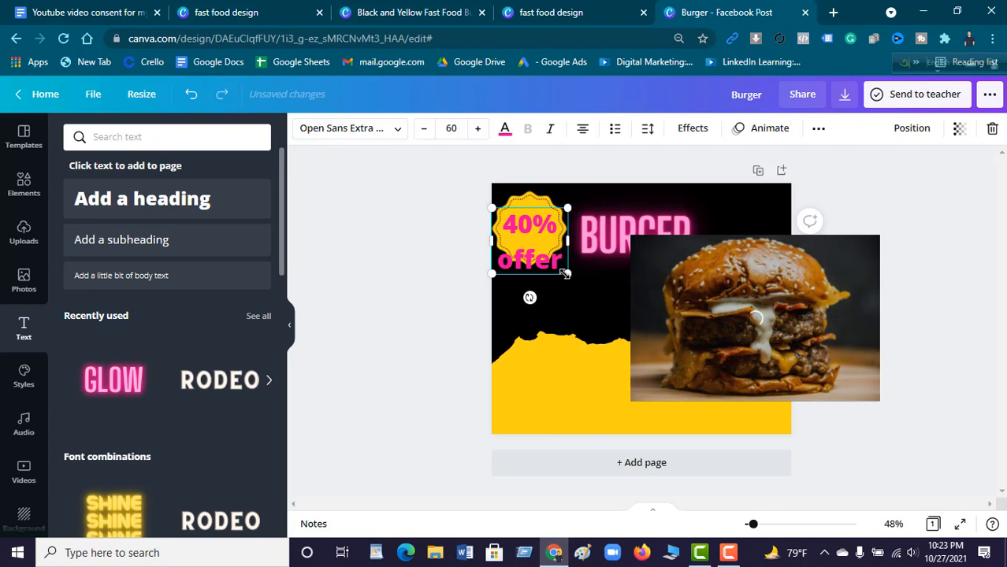
Step: Shrink the "40% offer" text to a font size of about 36 and centre it inside the yellow badge
{"action": "left_click_drag", "start_coordinate": [566, 274], "coordinate": [532, 234]}
{"action": "left_click", "coordinate": [524, 242]}
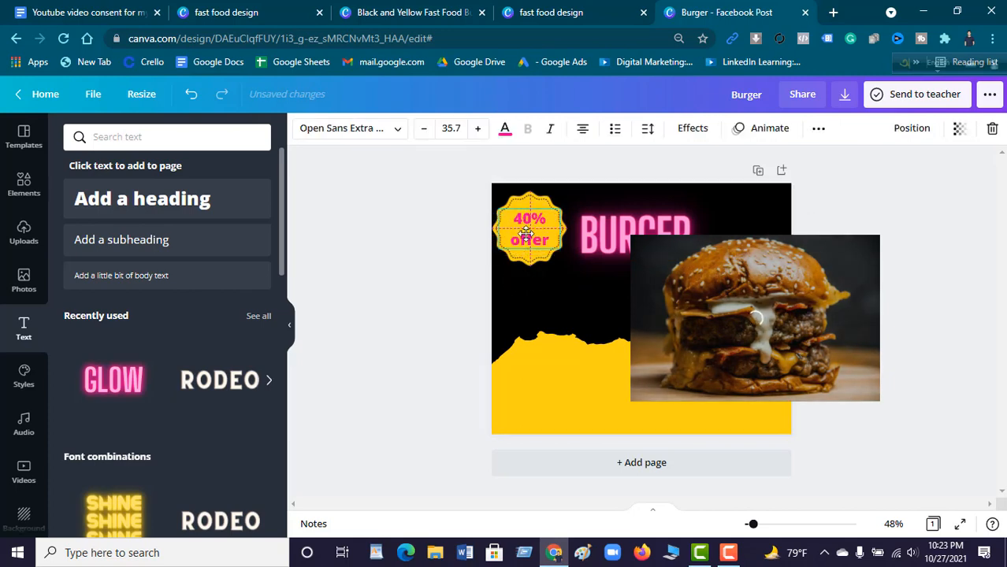
{"action": "left_click", "coordinate": [542, 254]}
{"action": "left_click", "coordinate": [555, 290]}
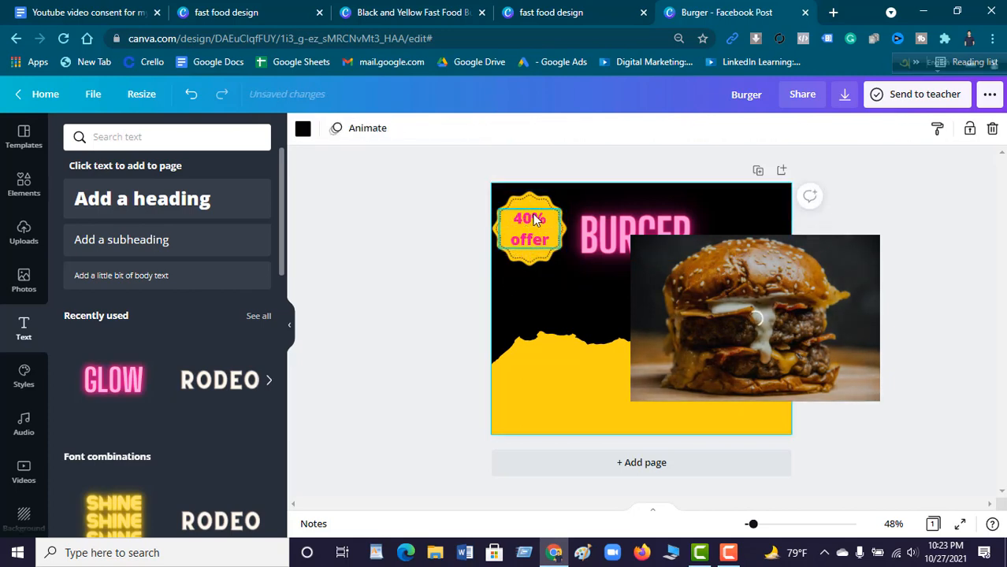
Step: Recolour both lines of the "40% offer" text with the black document colour
{"action": "left_click", "coordinate": [533, 220]}
{"action": "double_click", "coordinate": [535, 218]}
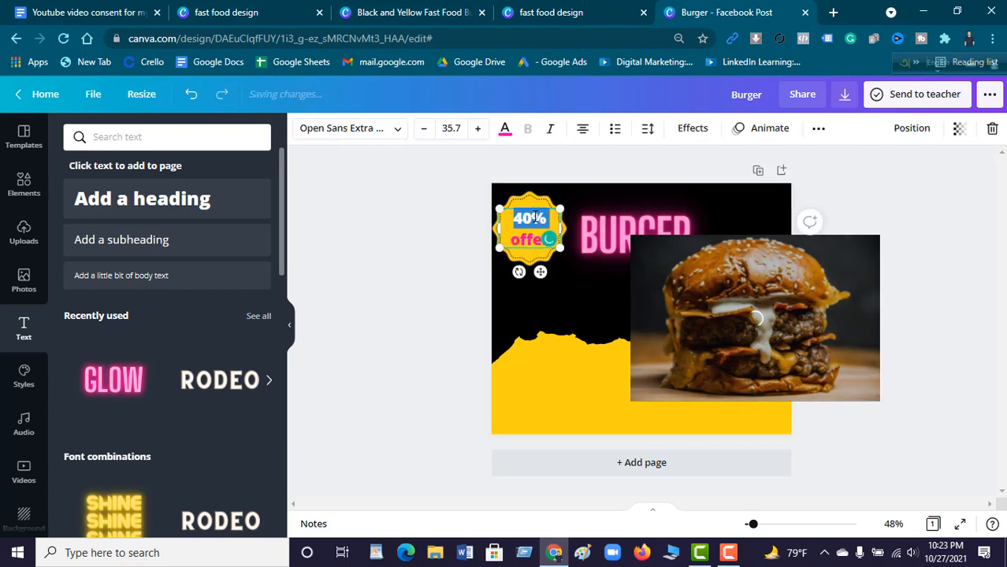
{"action": "left_click", "coordinate": [507, 129]}
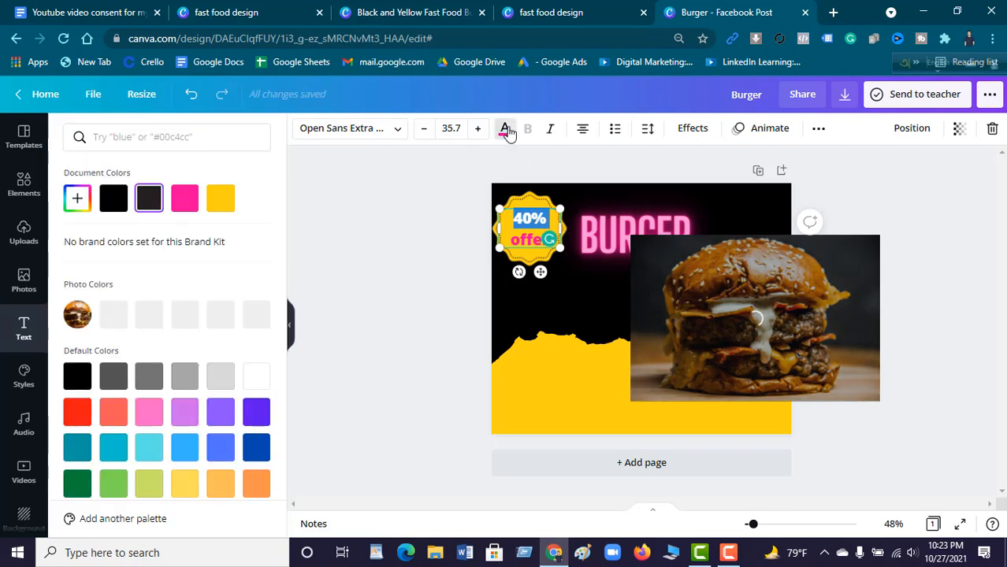
{"action": "left_click", "coordinate": [112, 200]}
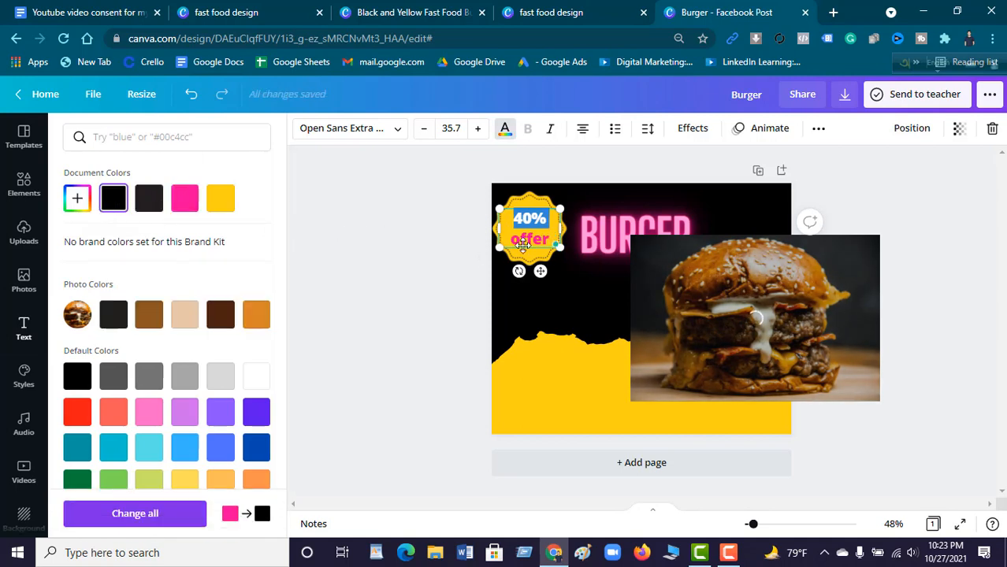
{"action": "double_click", "coordinate": [527, 240]}
{"action": "left_click", "coordinate": [113, 198]}
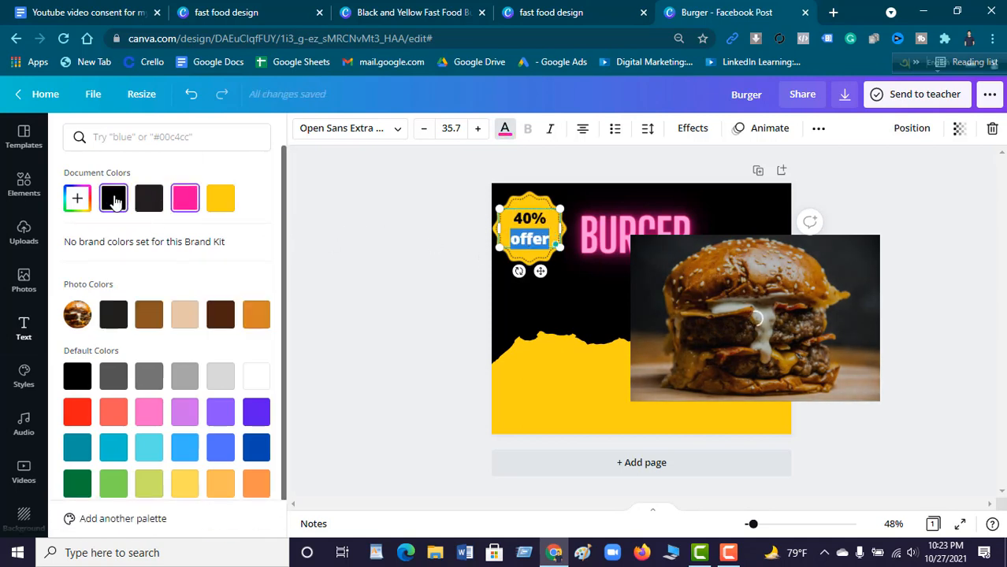
{"action": "left_click", "coordinate": [414, 240]}
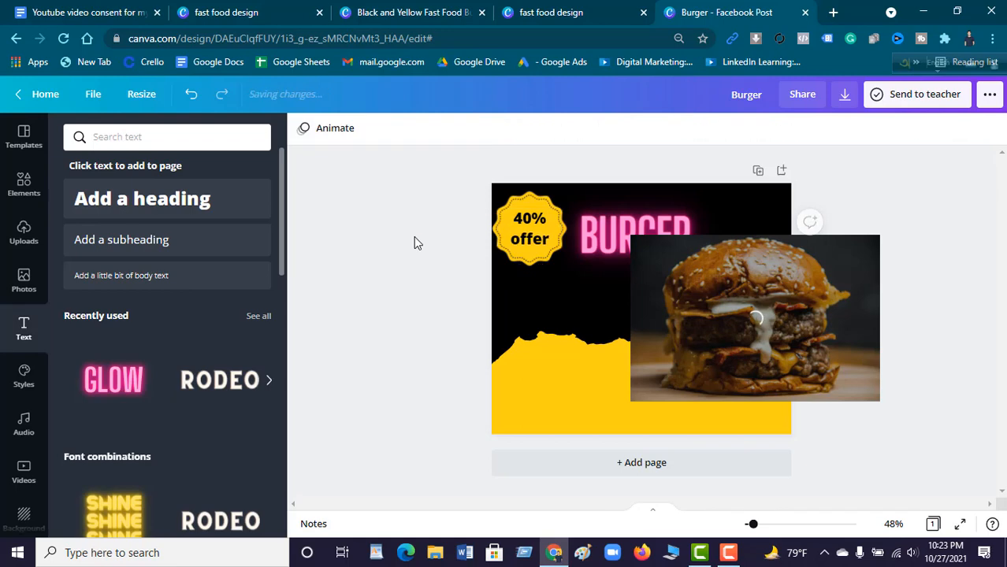
Step: Shrink the yellow badge in the page's upper-left corner and scale and reposition its "40% offer" text to fit inside
{"action": "left_click", "coordinate": [539, 240]}
{"action": "left_click_drag", "start_coordinate": [567, 265], "coordinate": [512, 213]}
{"action": "left_click", "coordinate": [547, 284]}
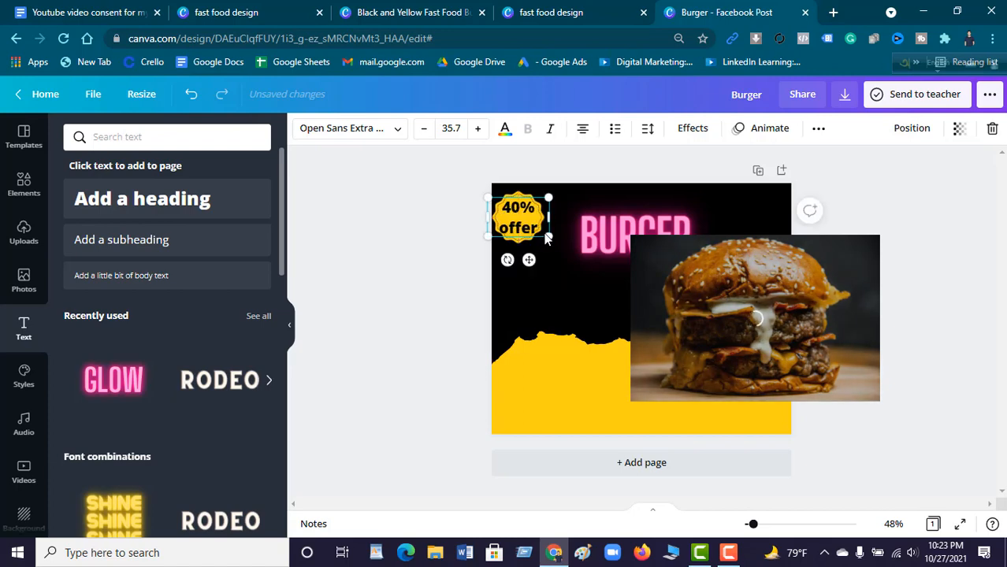
{"action": "left_click_drag", "start_coordinate": [544, 230], "coordinate": [526, 221]}
{"action": "left_click", "coordinate": [541, 261]}
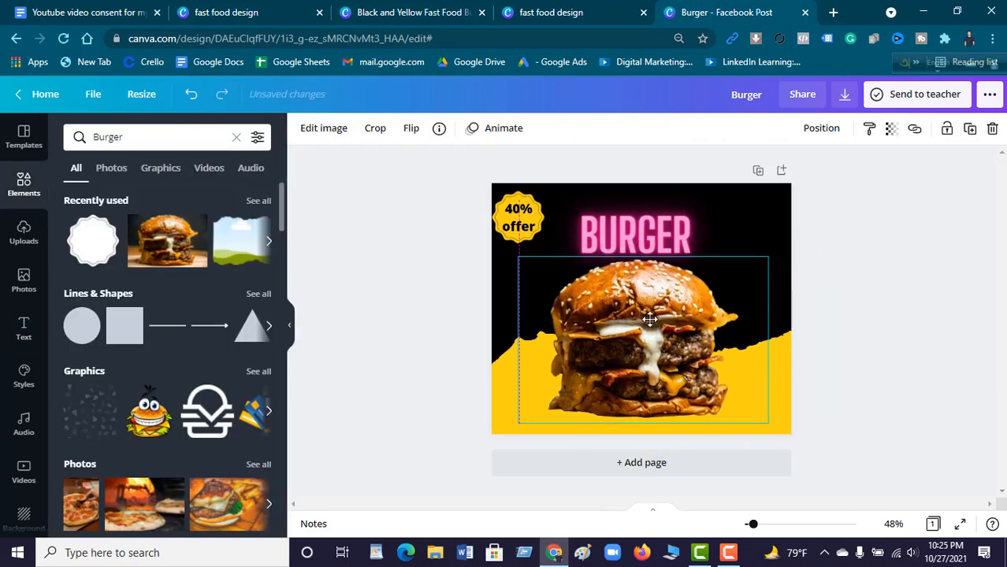
Step: Raise the BURGER title towards the page's upper edge and position the cut-out burger photo directly beneath it
{"action": "left_click_drag", "start_coordinate": [649, 318], "coordinate": [645, 305]}
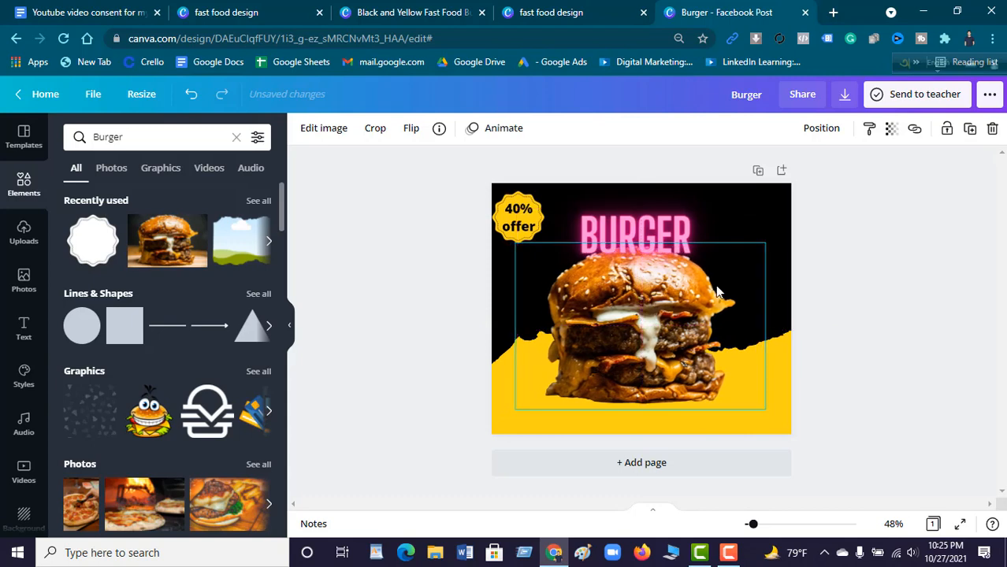
{"action": "mouse_move", "coordinate": [654, 236]}
{"action": "left_mouse_down"}
{"action": "mouse_move", "coordinate": [654, 214]}
{"action": "mouse_move", "coordinate": [654, 228]}
{"action": "left_mouse_up"}
{"action": "left_click", "coordinate": [856, 256]}
{"action": "left_click", "coordinate": [654, 211]}
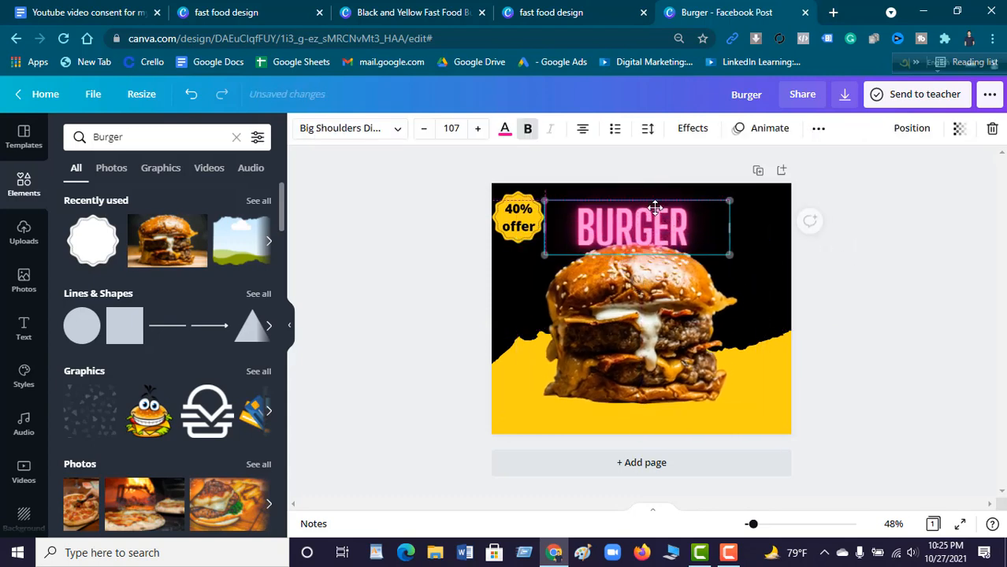
{"action": "left_click_drag", "start_coordinate": [663, 291], "coordinate": [668, 293]}
{"action": "left_click", "coordinate": [840, 261]}
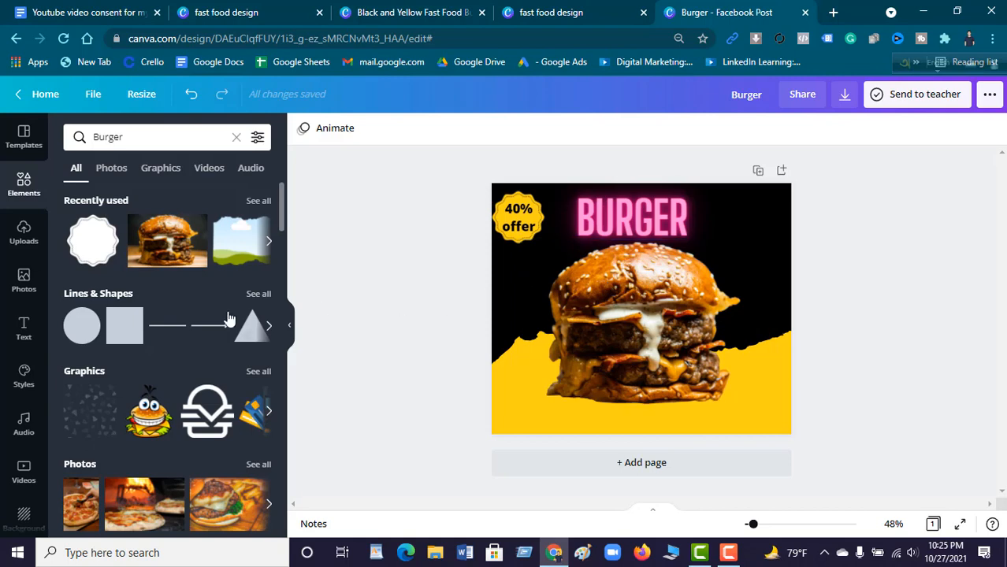
Step: Replace the elements library search for "Burger" with "tomato"
{"action": "scroll", "coordinate": [216, 316], "scroll_direction": "down", "scroll_amount": 4}
{"action": "scroll", "coordinate": [216, 316], "scroll_direction": "up", "scroll_amount": 4}
{"action": "left_click", "coordinate": [236, 137]}
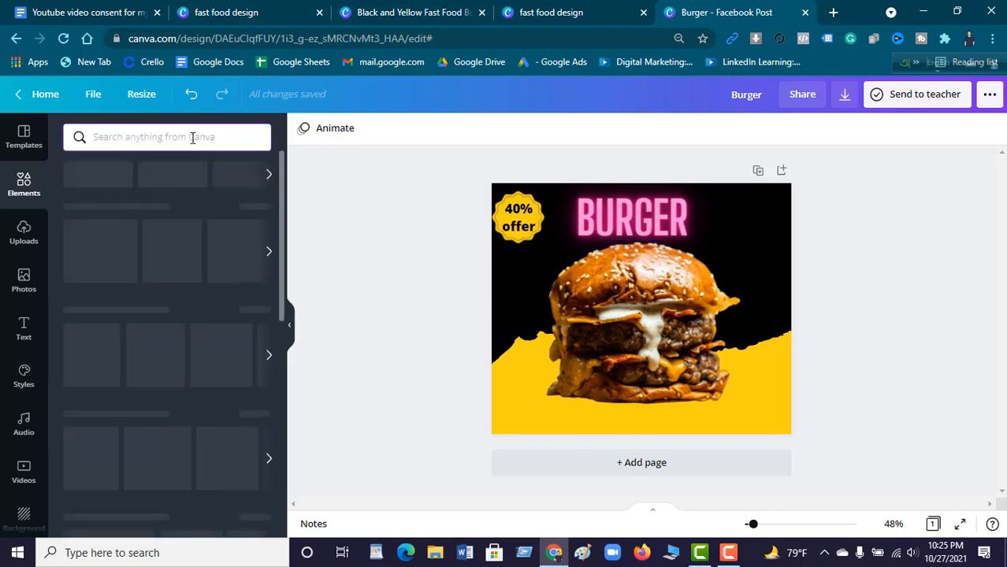
{"action": "type", "text": "to"}
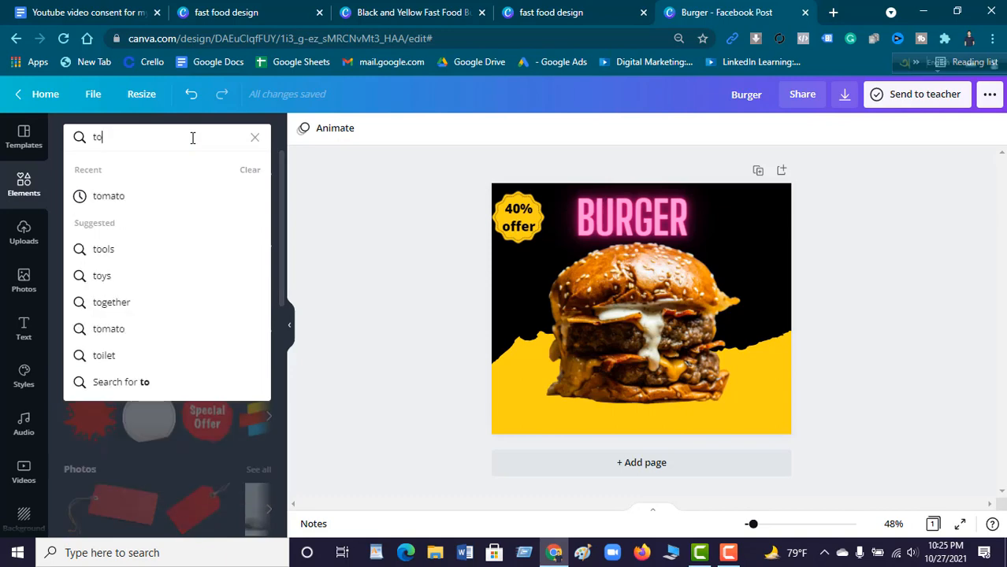
{"action": "left_click", "coordinate": [177, 204]}
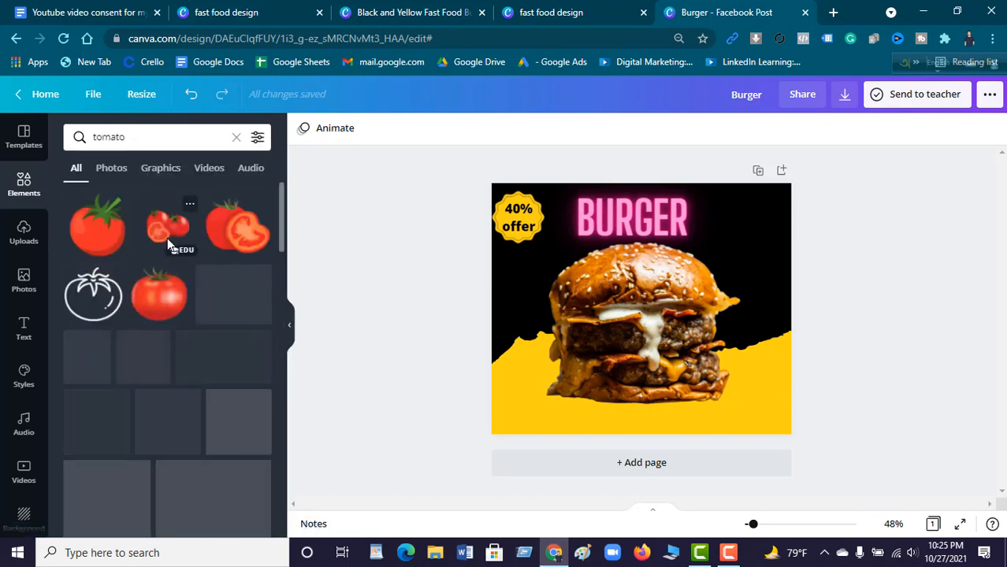
{"action": "scroll", "coordinate": [209, 284], "scroll_direction": "down", "scroll_amount": 2}
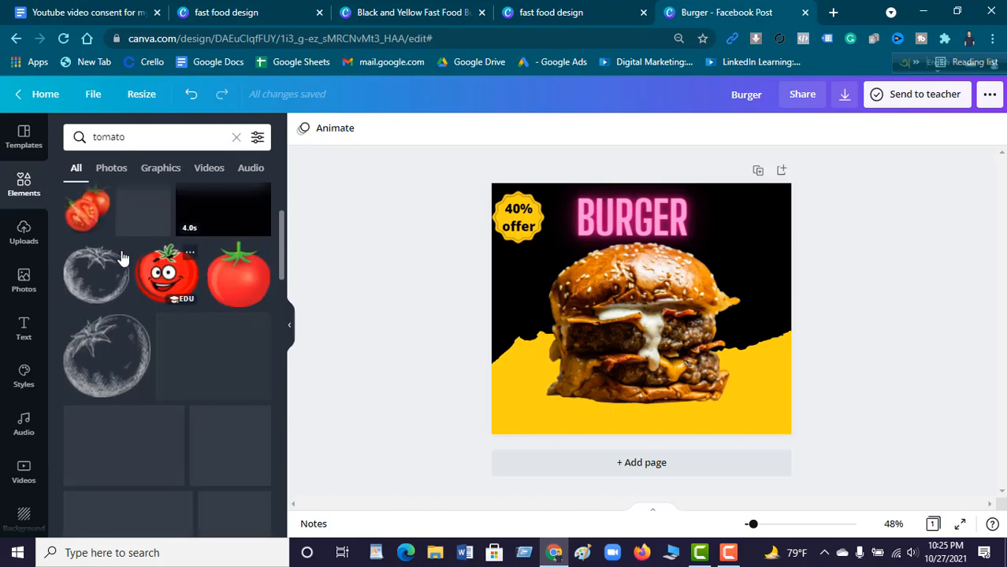
{"action": "left_click", "coordinate": [24, 229]}
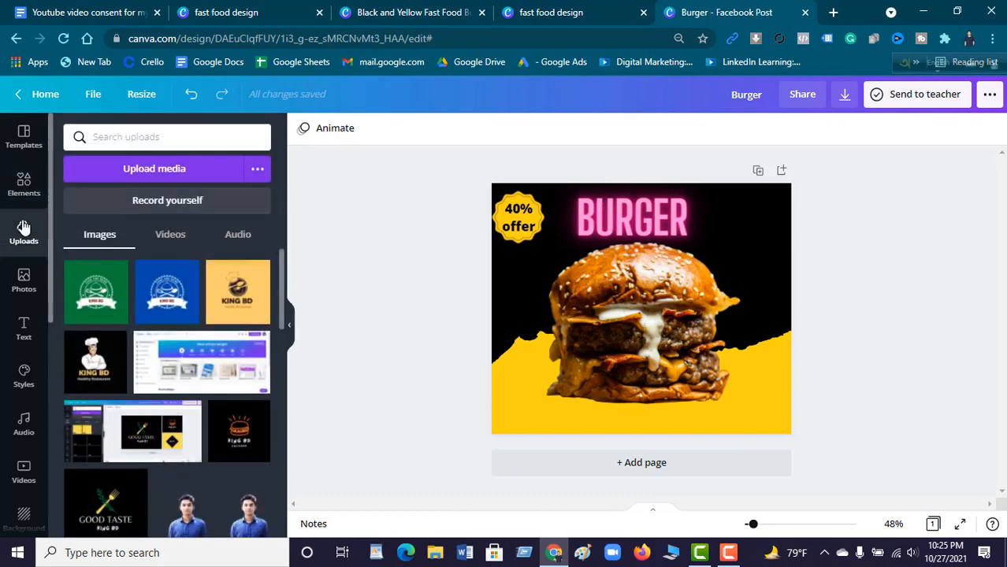
{"action": "left_click", "coordinate": [110, 174]}
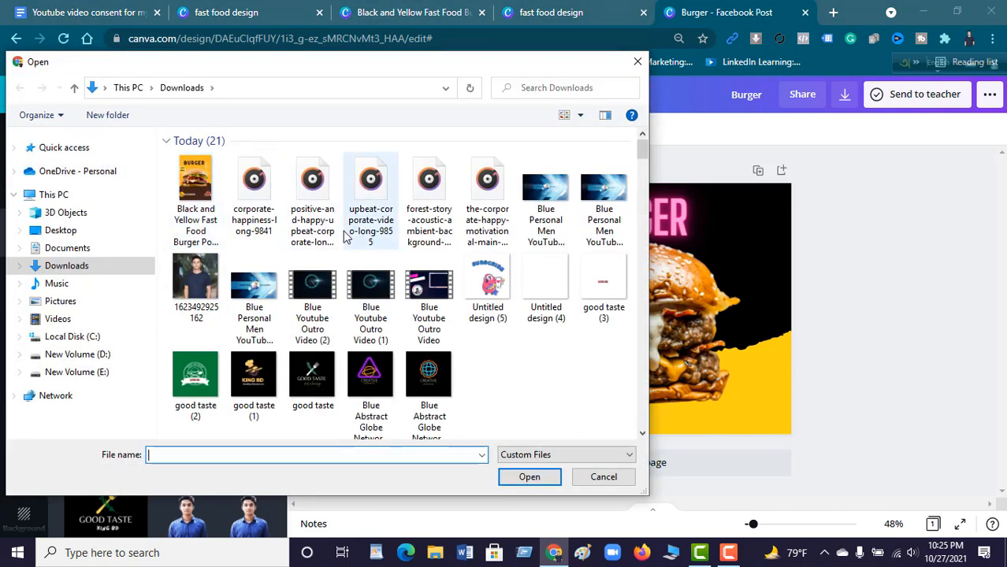
{"action": "left_click", "coordinate": [636, 63]}
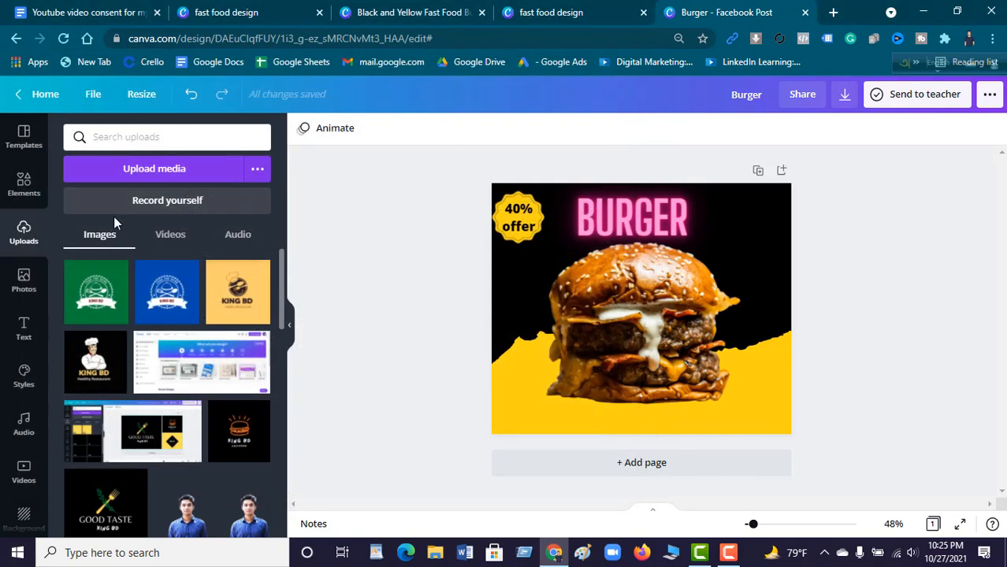
{"action": "left_click", "coordinate": [25, 185]}
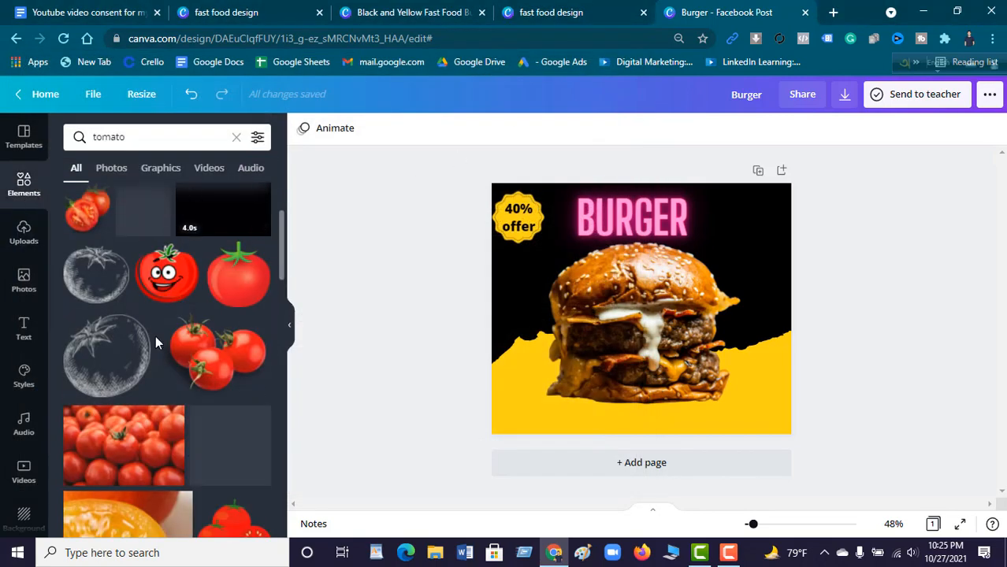
Step: Add the picture of three red tomatoes from the tomato results, shrink it and place it at the burger's upper right beside the title
{"action": "scroll", "coordinate": [155, 341], "scroll_direction": "down", "scroll_amount": 10}
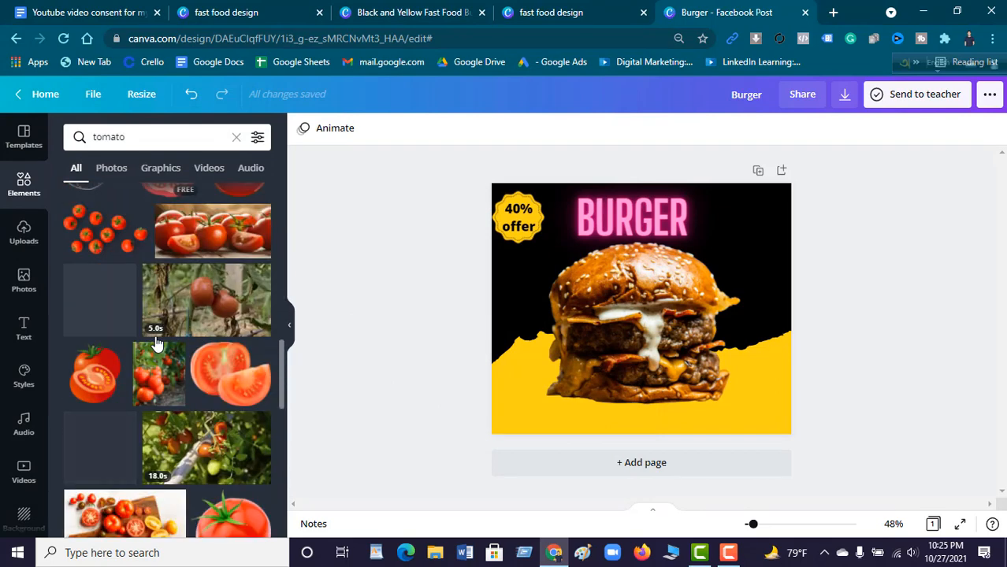
{"action": "scroll", "coordinate": [155, 343], "scroll_direction": "down", "scroll_amount": 8}
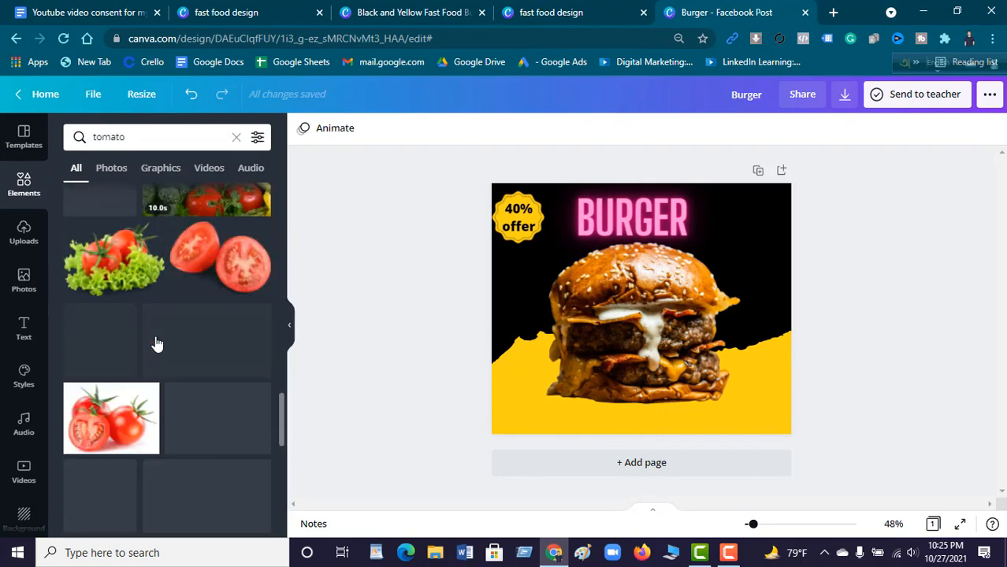
{"action": "scroll", "coordinate": [140, 300], "scroll_direction": "down", "scroll_amount": 3}
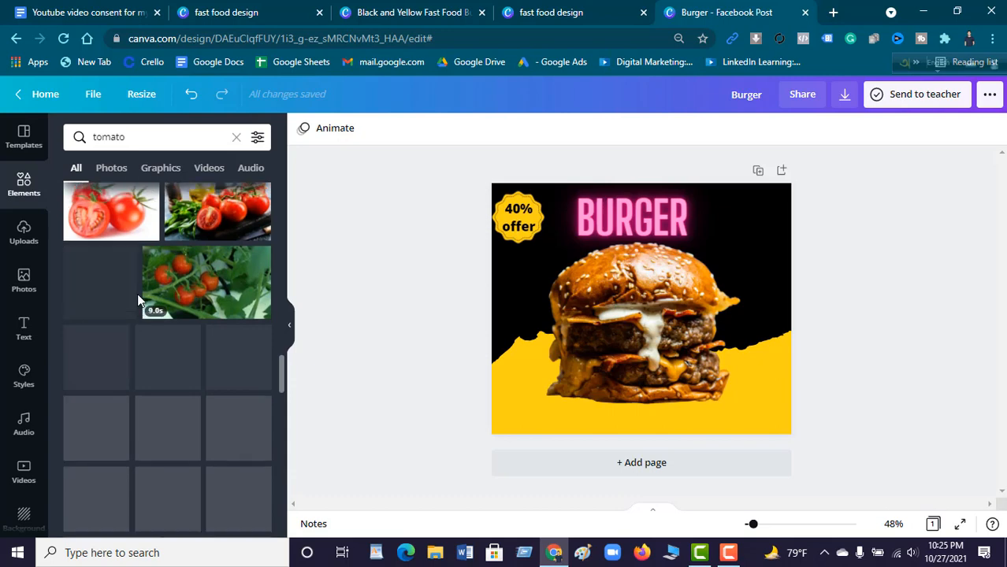
{"action": "scroll", "coordinate": [137, 300], "scroll_direction": "up", "scroll_amount": 5}
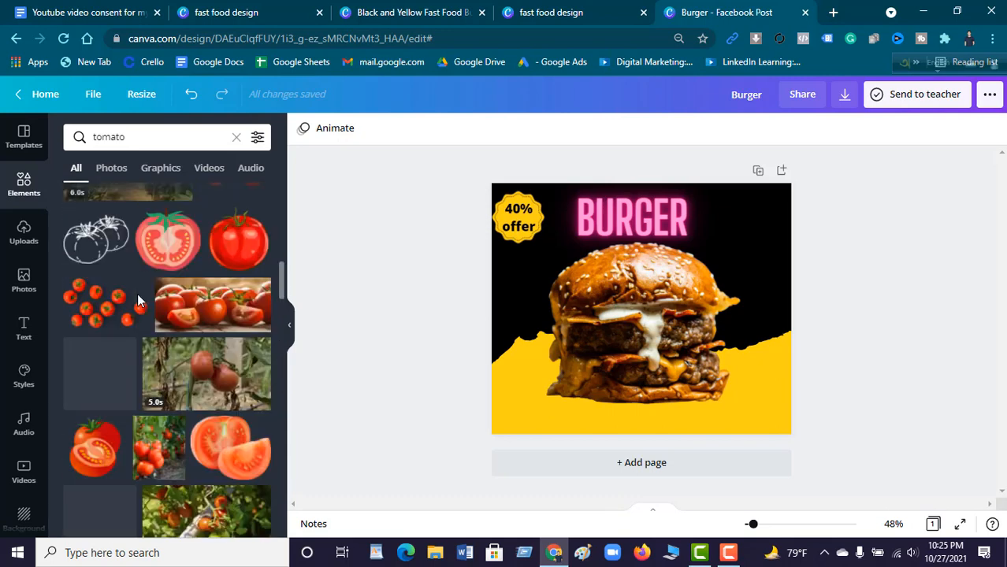
{"action": "scroll", "coordinate": [137, 300], "scroll_direction": "up", "scroll_amount": 4}
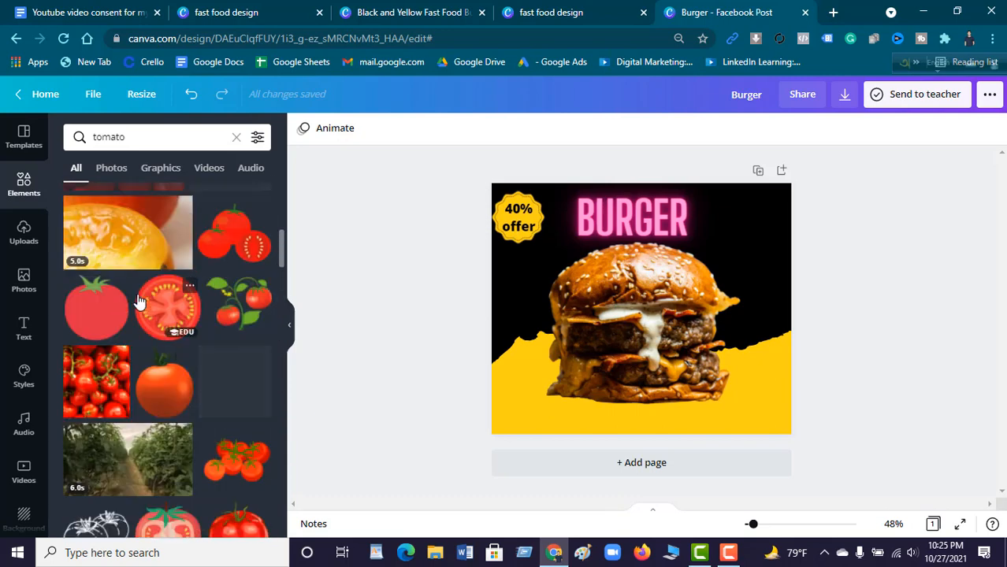
{"action": "scroll", "coordinate": [139, 301], "scroll_direction": "up", "scroll_amount": 3}
{"action": "left_click", "coordinate": [735, 233]}
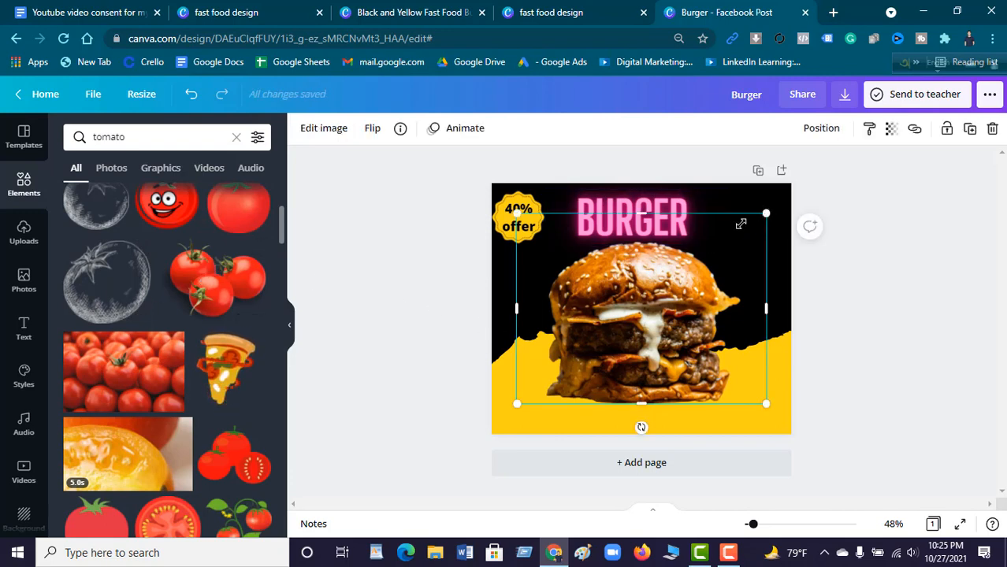
{"action": "left_click_drag", "start_coordinate": [741, 223], "coordinate": [634, 309]}
{"action": "left_click_drag", "start_coordinate": [576, 363], "coordinate": [735, 318]}
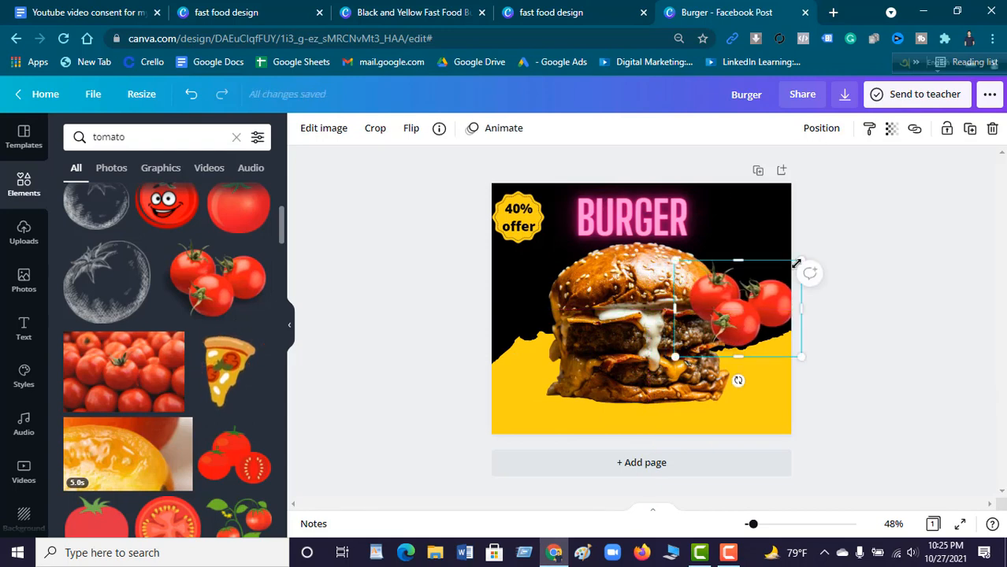
{"action": "left_click_drag", "start_coordinate": [800, 260], "coordinate": [752, 252]}
Step: Compare the Glow, Drop, Angle, Curved and Backdrop shadows on the cut-out burger and choose the Page Lift shadow
{"action": "left_click", "coordinate": [661, 337]}
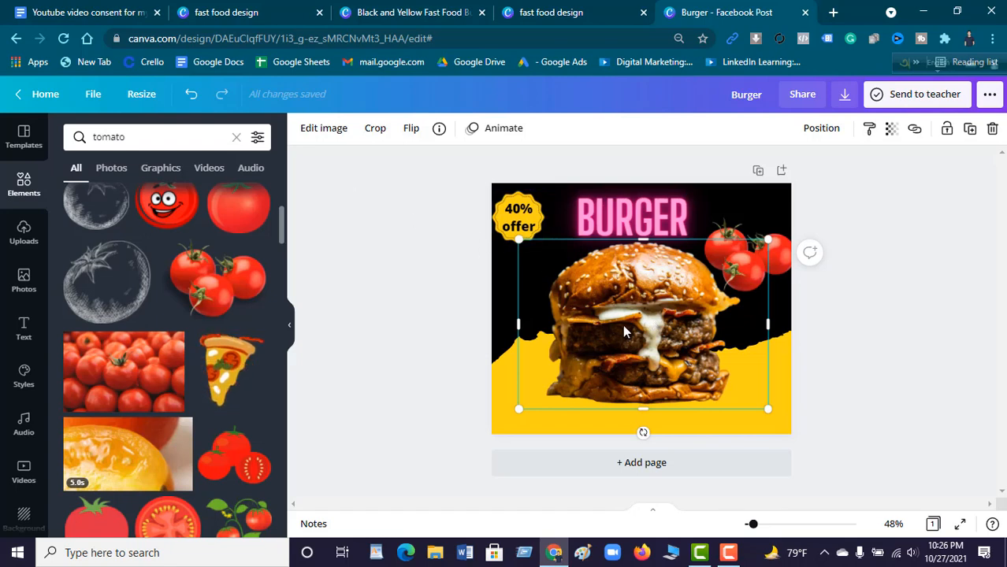
{"action": "left_click", "coordinate": [315, 128]}
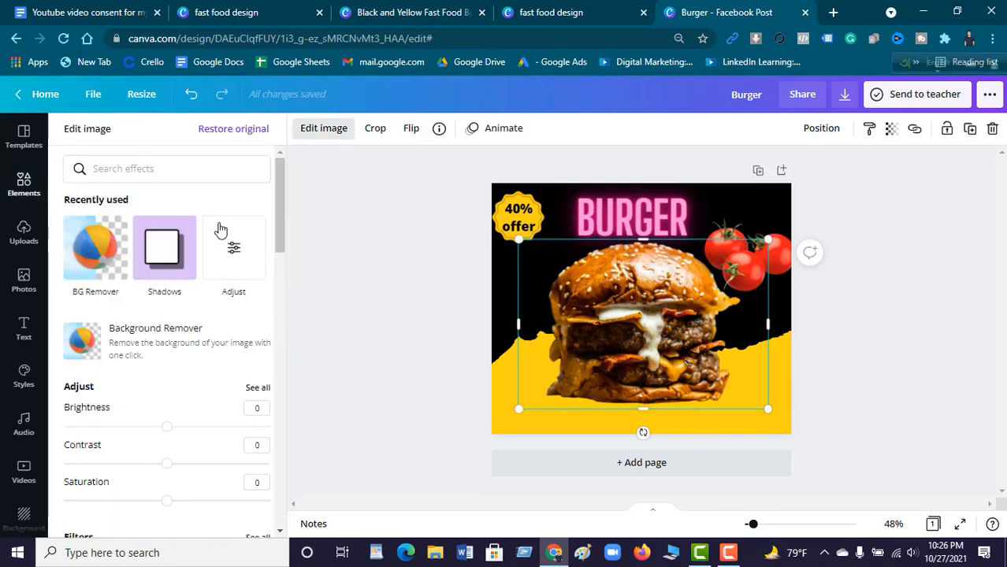
{"action": "left_click", "coordinate": [164, 263]}
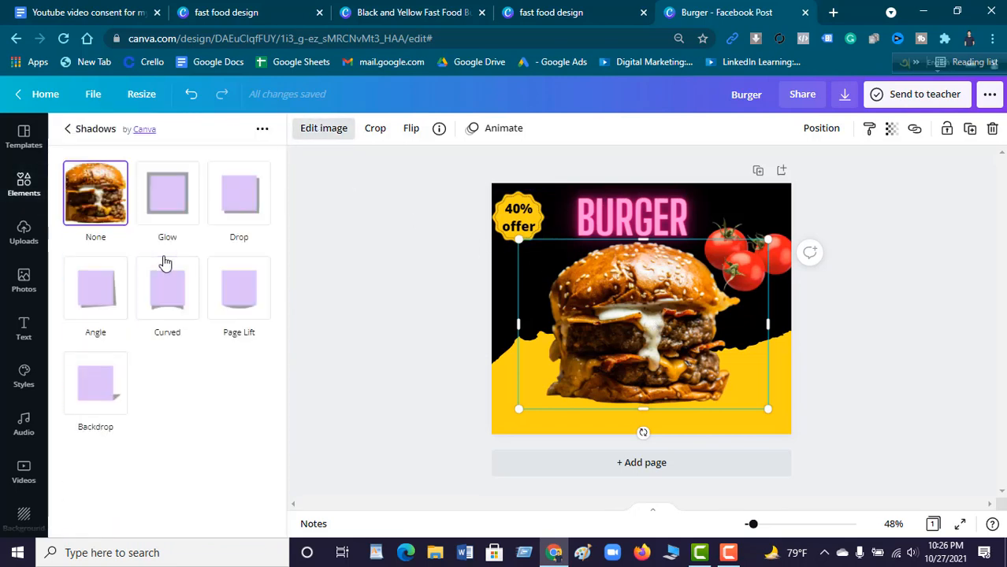
{"action": "left_click", "coordinate": [95, 293]}
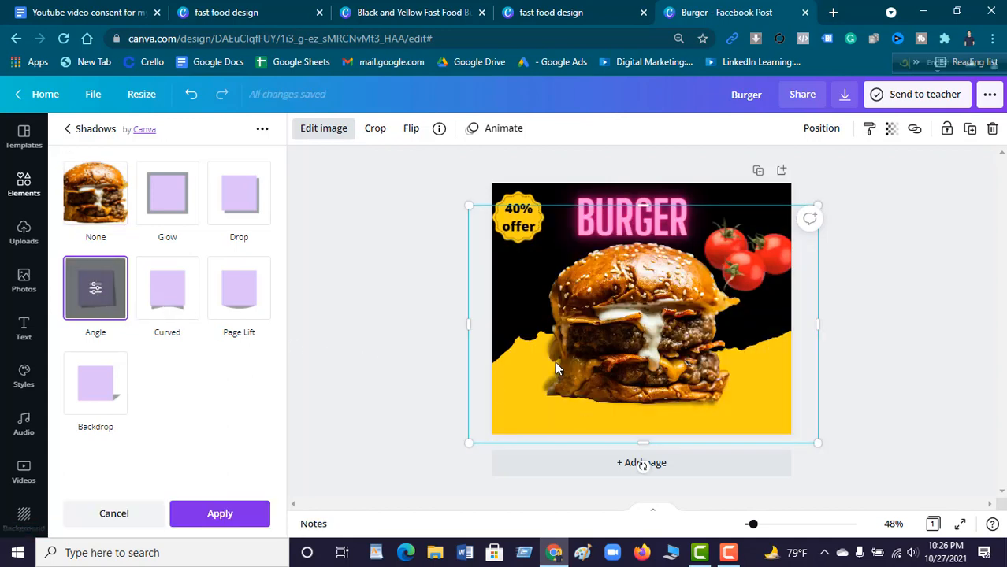
{"action": "left_click", "coordinate": [183, 286]}
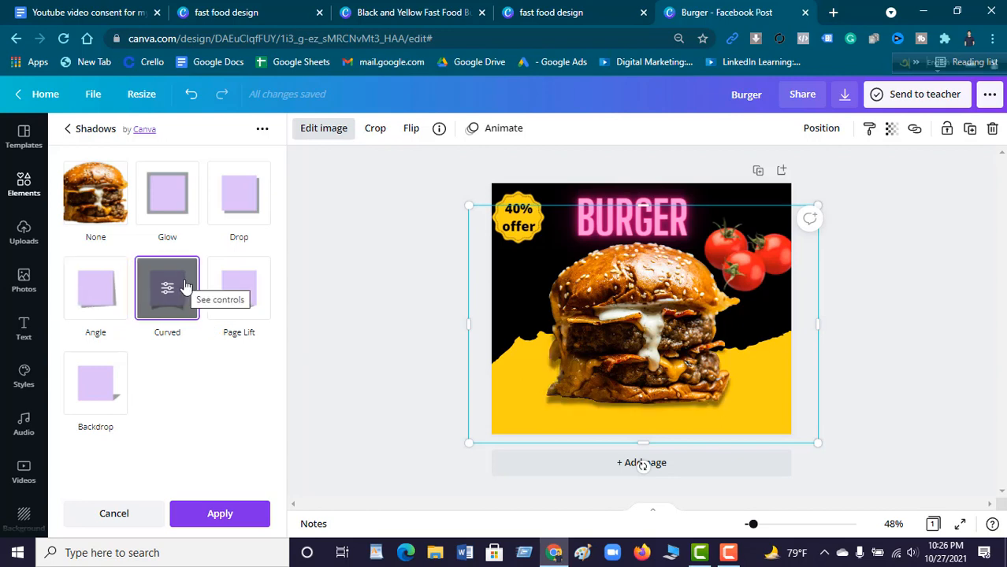
{"action": "left_click", "coordinate": [96, 381]}
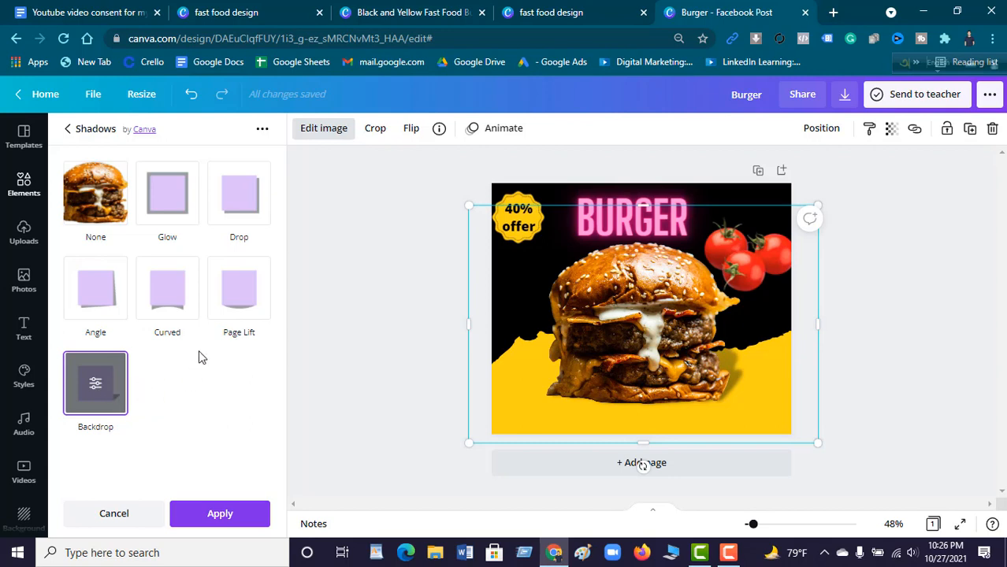
{"action": "left_click", "coordinate": [236, 316]}
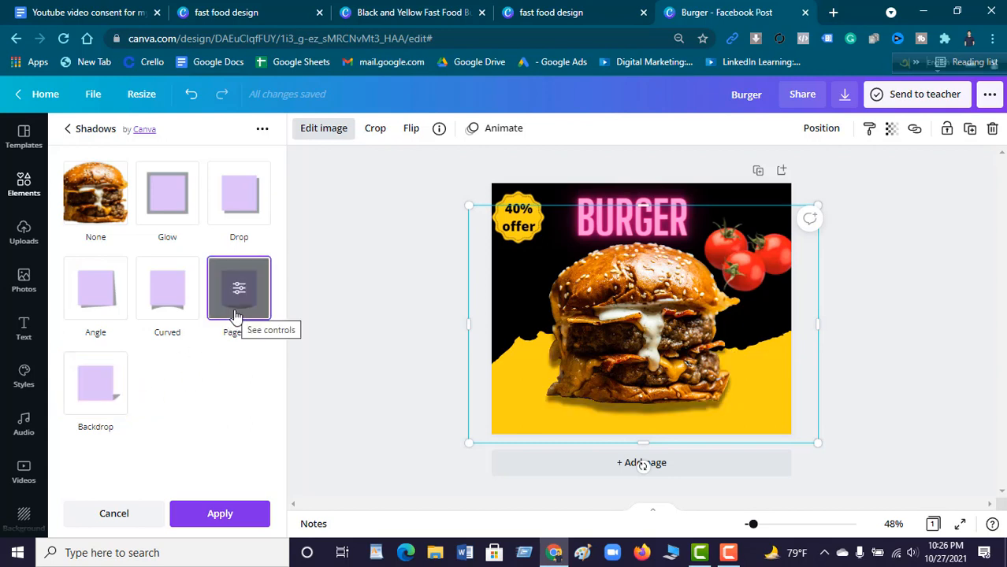
{"action": "left_click", "coordinate": [266, 209]}
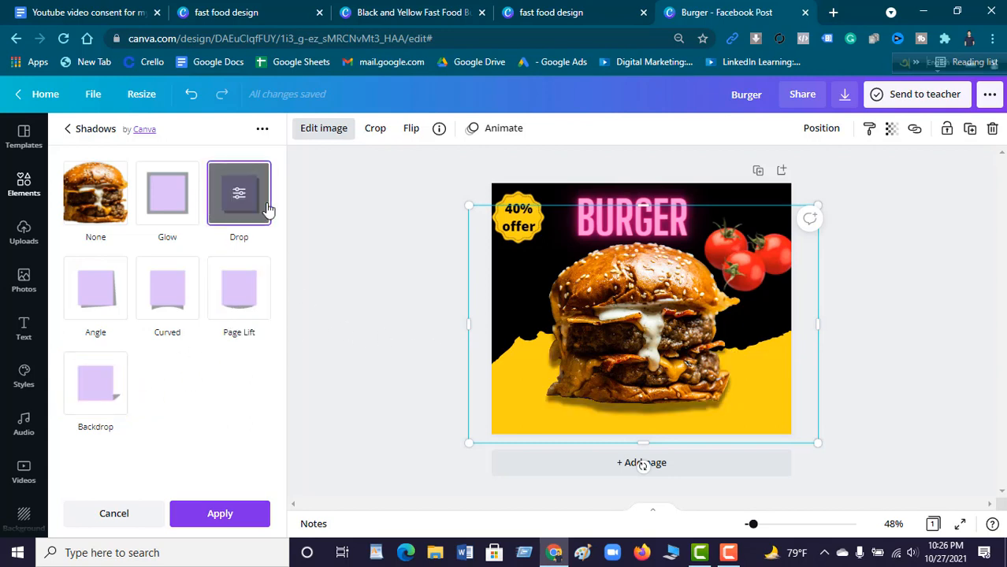
{"action": "left_click", "coordinate": [172, 209]}
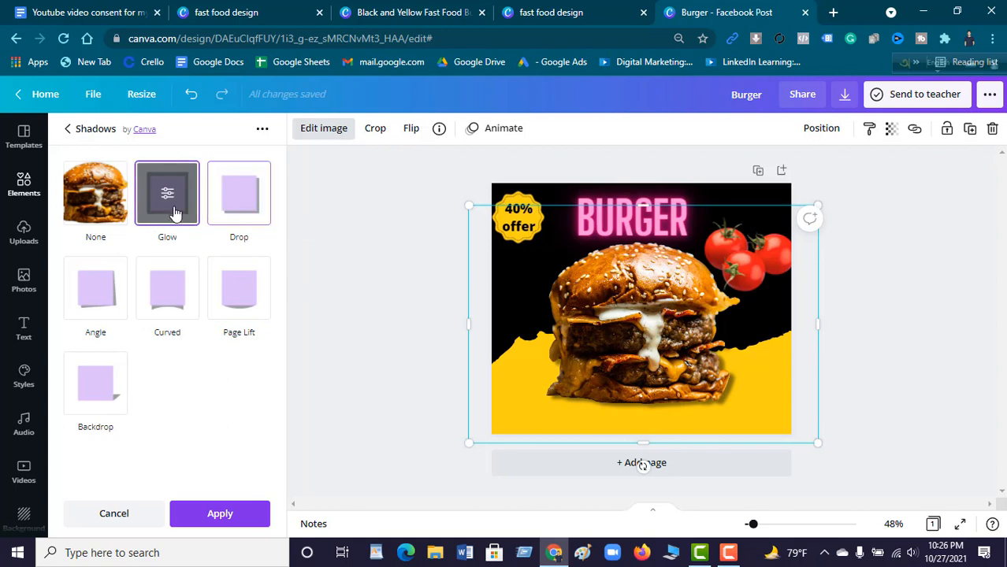
{"action": "left_click", "coordinate": [95, 288]}
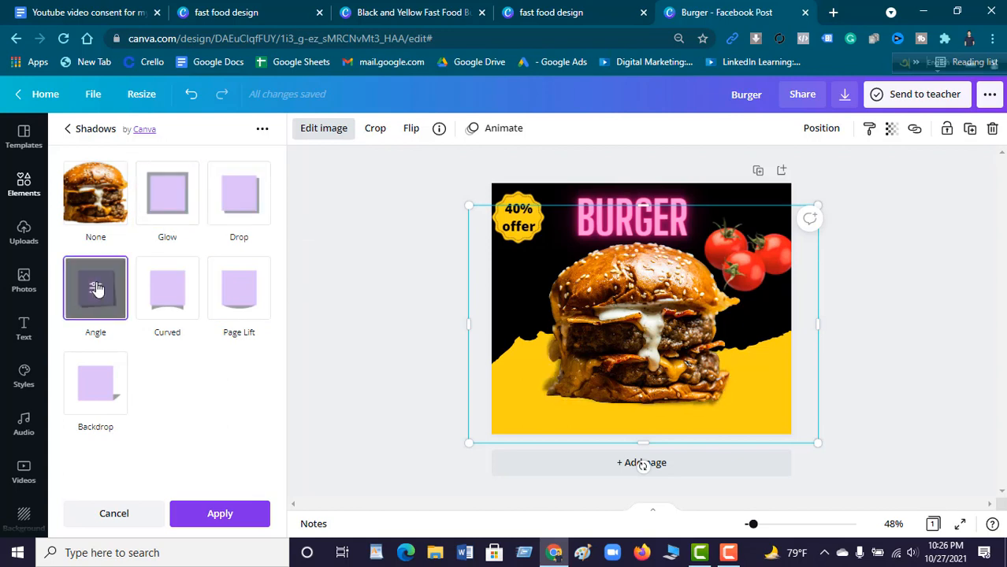
{"action": "left_click", "coordinate": [183, 317]}
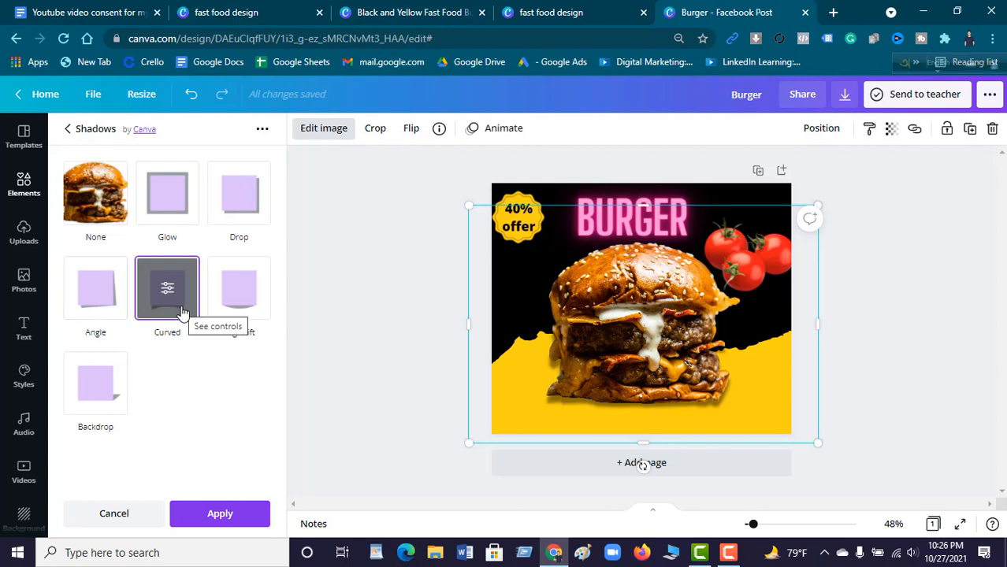
{"action": "left_click", "coordinate": [105, 389]}
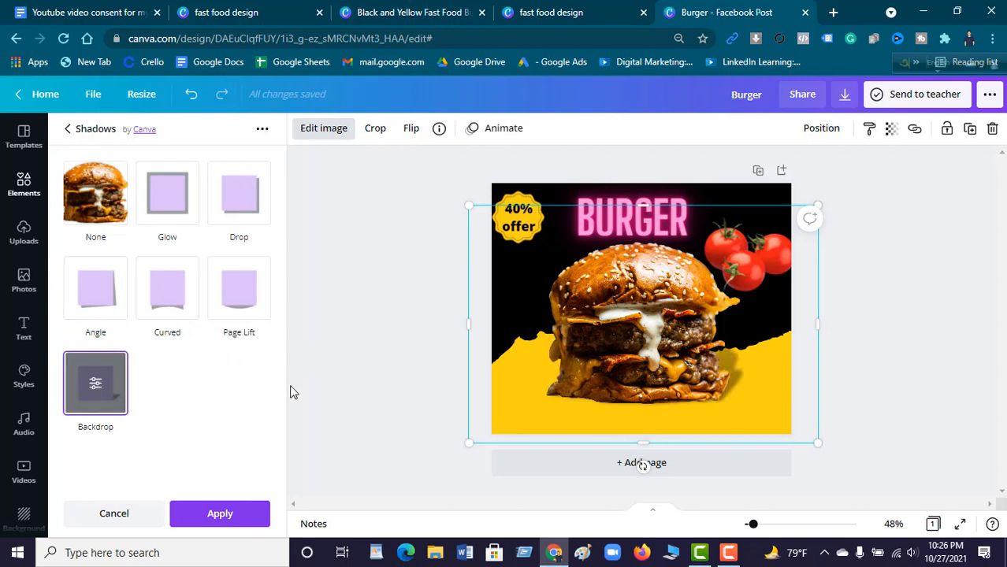
{"action": "left_click", "coordinate": [238, 306]}
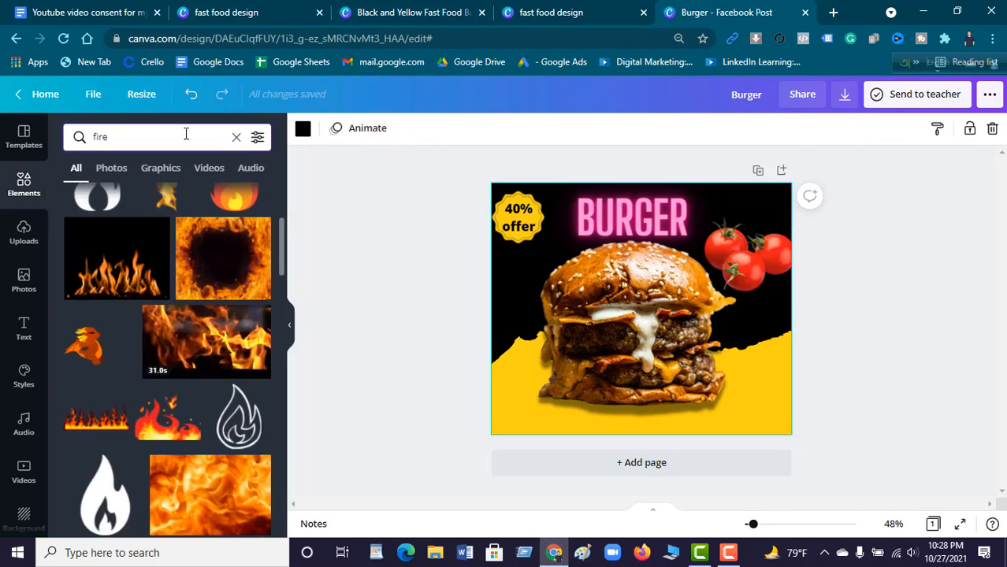
Step: Replace the elements library search for "fire" with "call"
{"action": "left_click", "coordinate": [236, 136]}
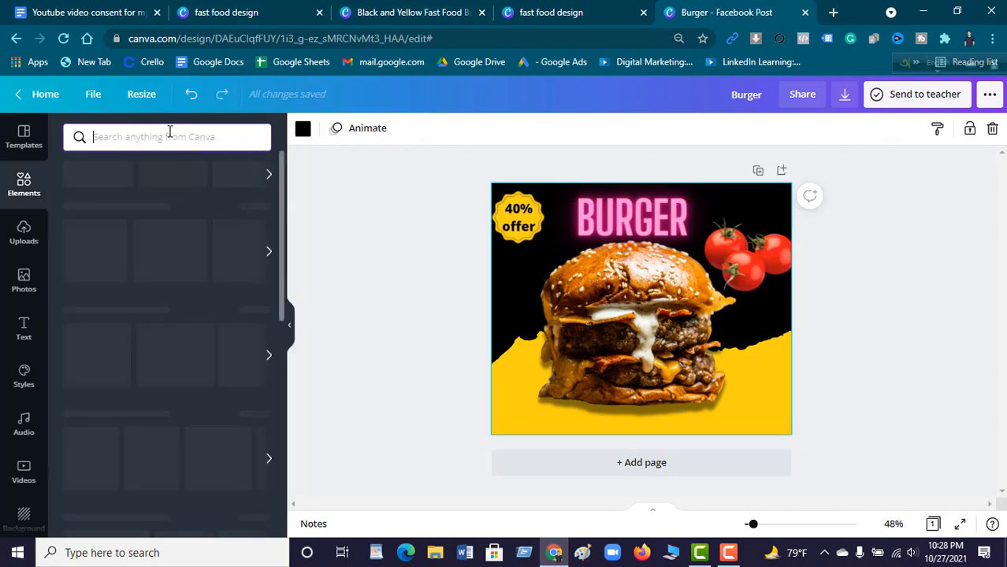
{"action": "left_click", "coordinate": [169, 134]}
{"action": "type", "text": "call"}
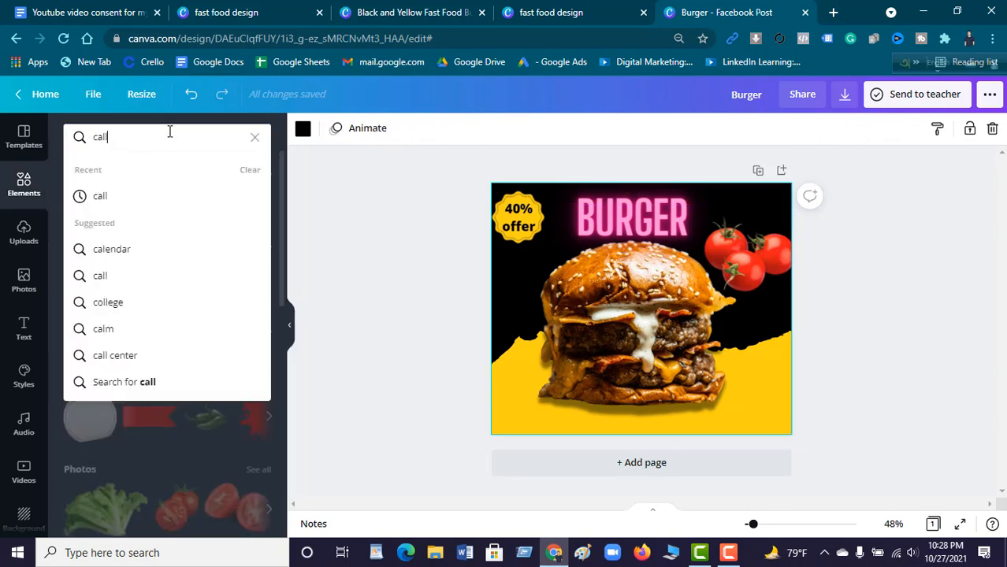
{"action": "left_click", "coordinate": [110, 190]}
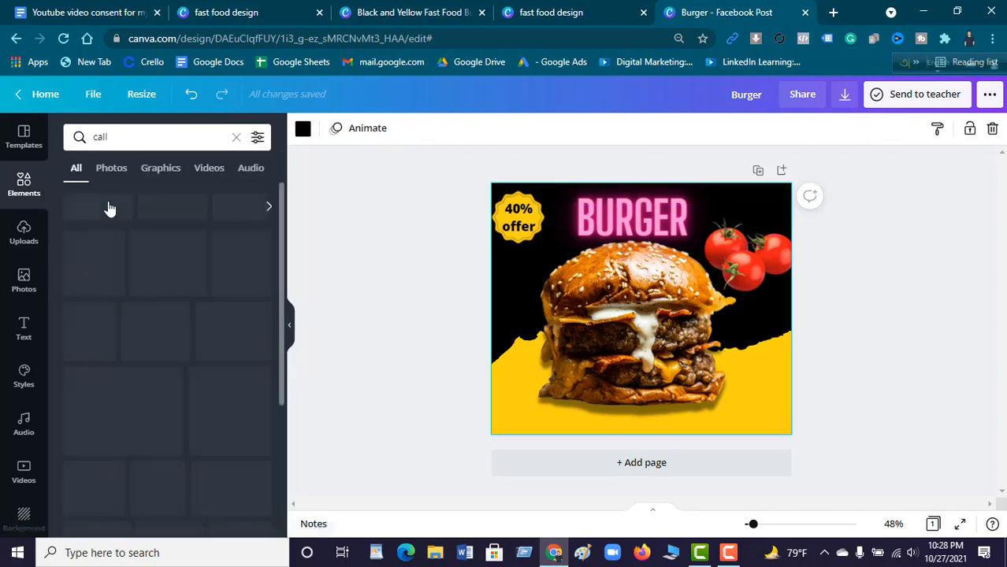
Step: Add the round phone icon with the handset cut out, shrink it and place it in the page's lower-left corner
{"action": "left_click", "coordinate": [96, 227]}
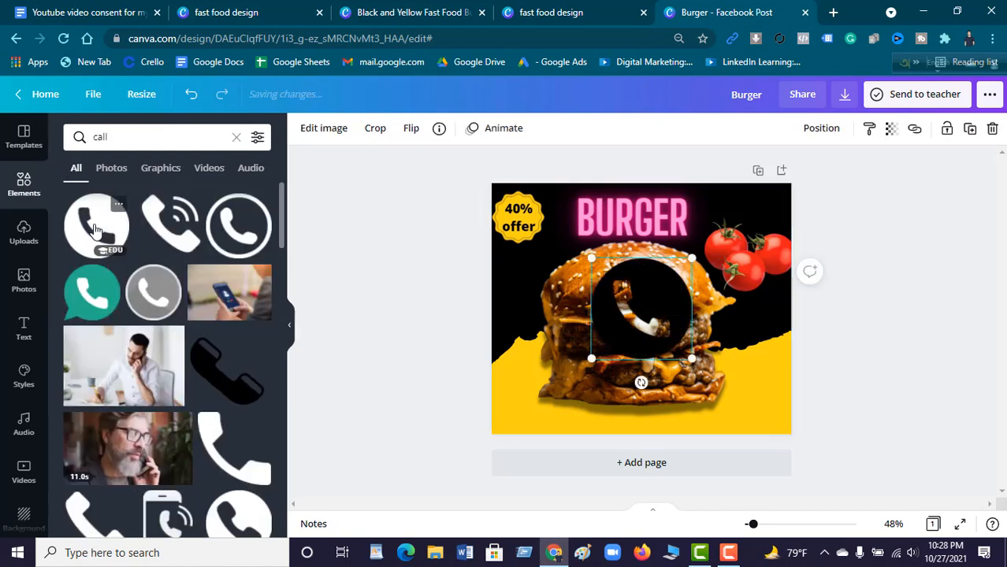
{"action": "left_click_drag", "start_coordinate": [625, 331], "coordinate": [542, 388]}
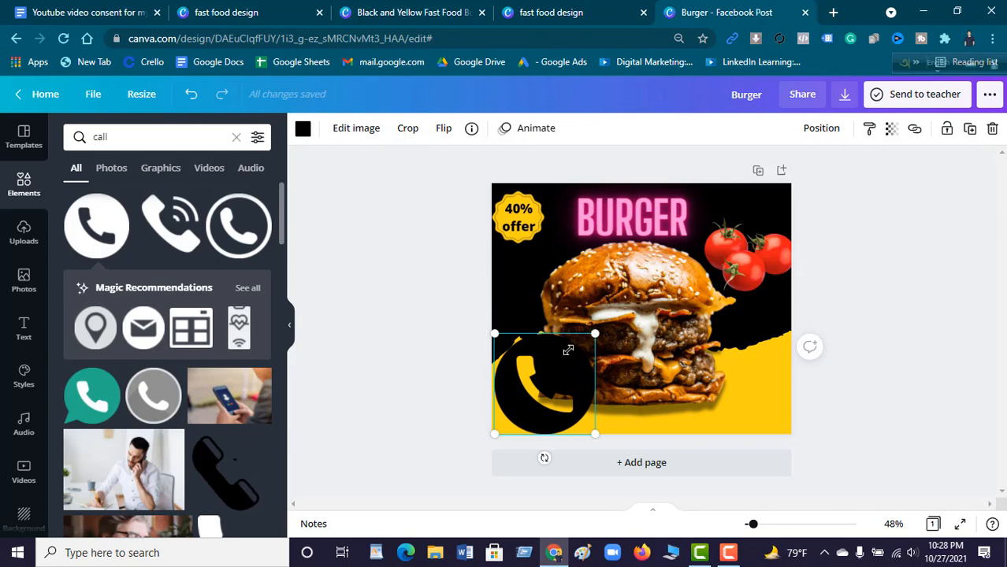
{"action": "left_click_drag", "start_coordinate": [595, 334], "coordinate": [505, 352]}
{"action": "left_click", "coordinate": [423, 326]}
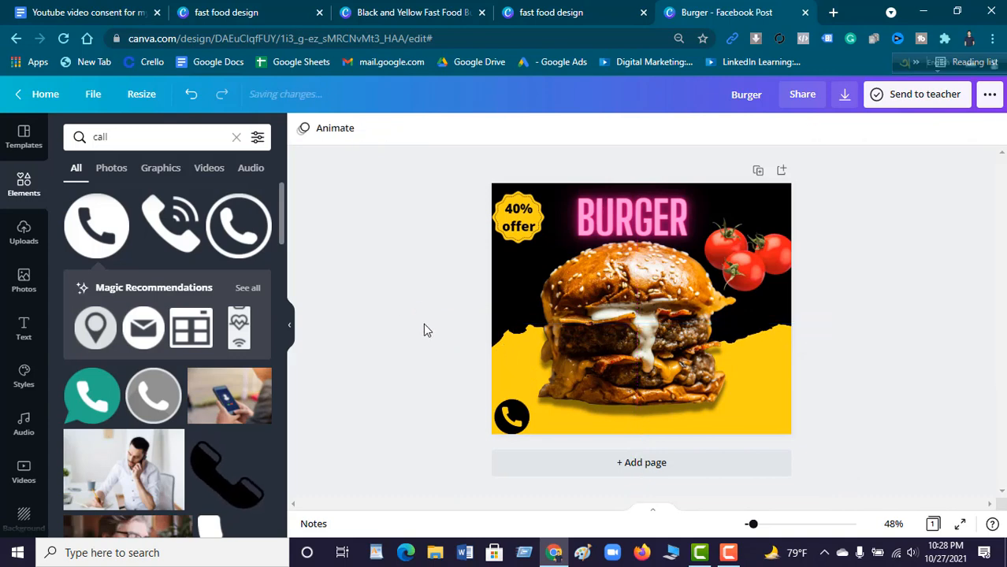
{"action": "left_click", "coordinate": [537, 420]}
{"action": "left_click", "coordinate": [402, 371]}
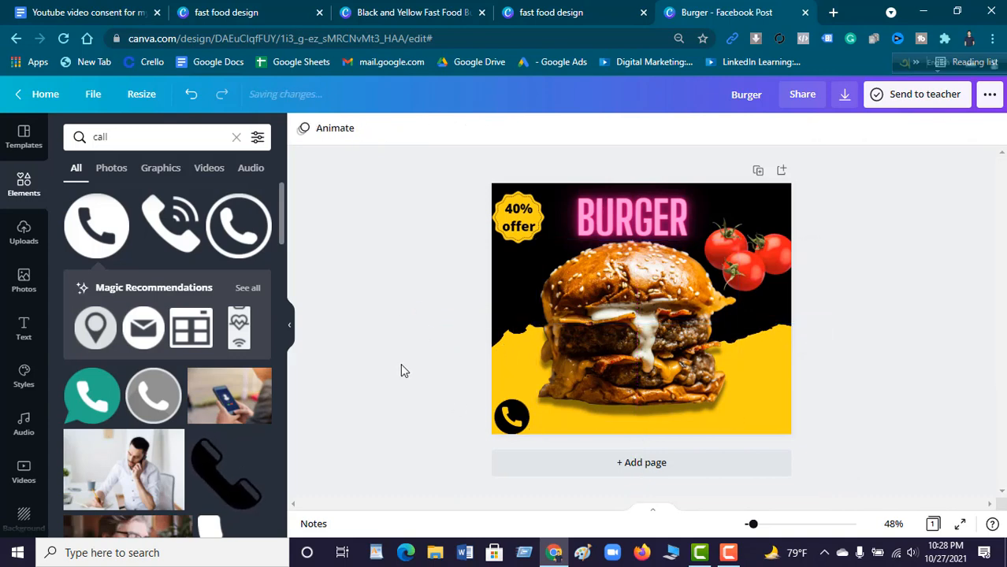
Step: Add a heading with the contact phone number, place it beside the phone icon and scale it down to size 45.1
{"action": "left_click", "coordinate": [23, 327]}
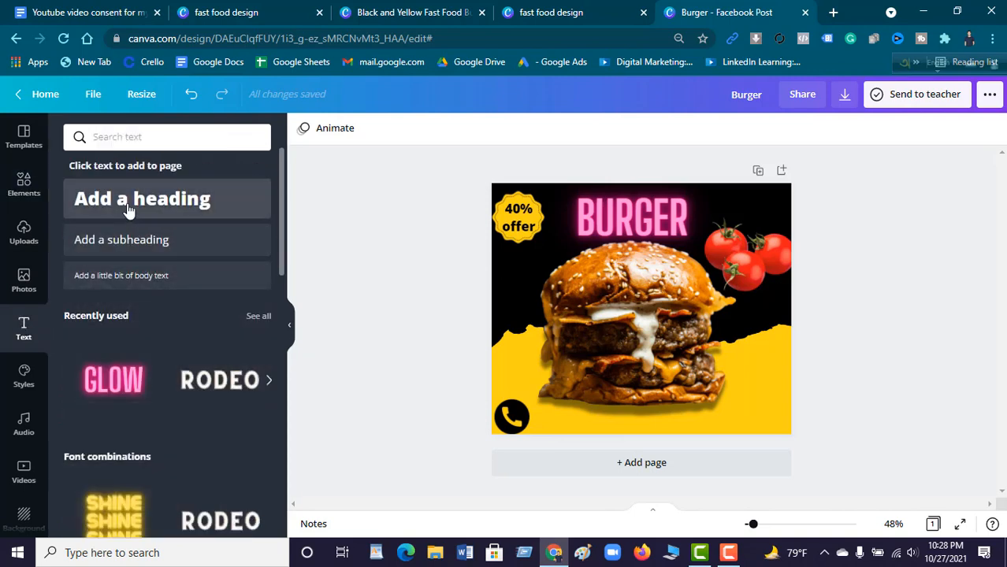
{"action": "left_click", "coordinate": [129, 207]}
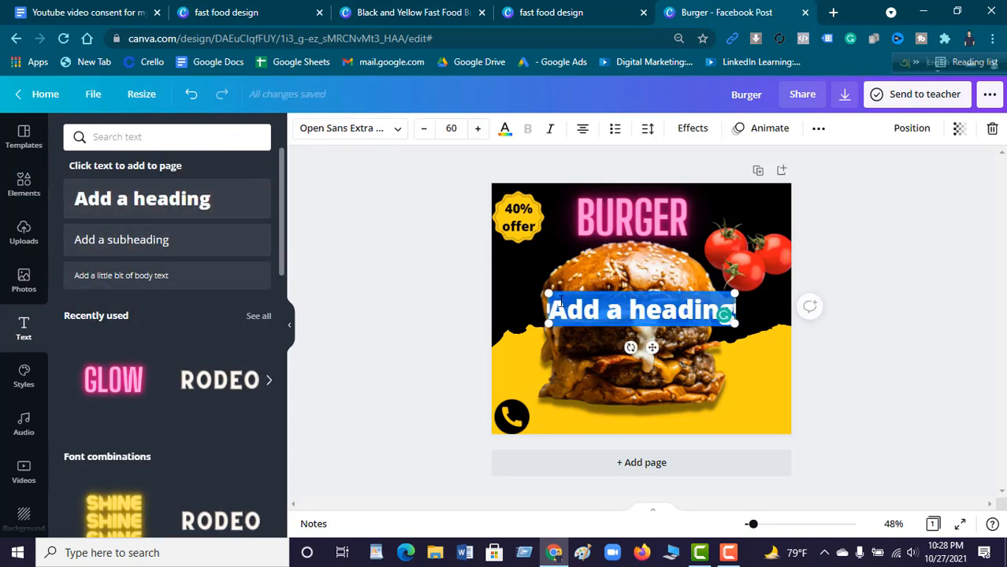
{"action": "type", "text": "12345678"}
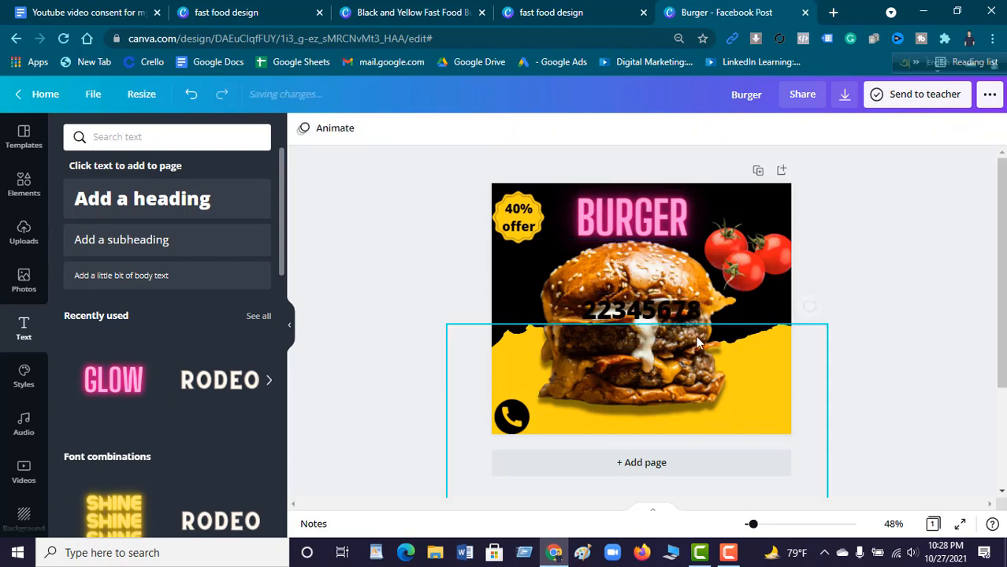
{"action": "left_click_drag", "start_coordinate": [636, 301], "coordinate": [590, 409]}
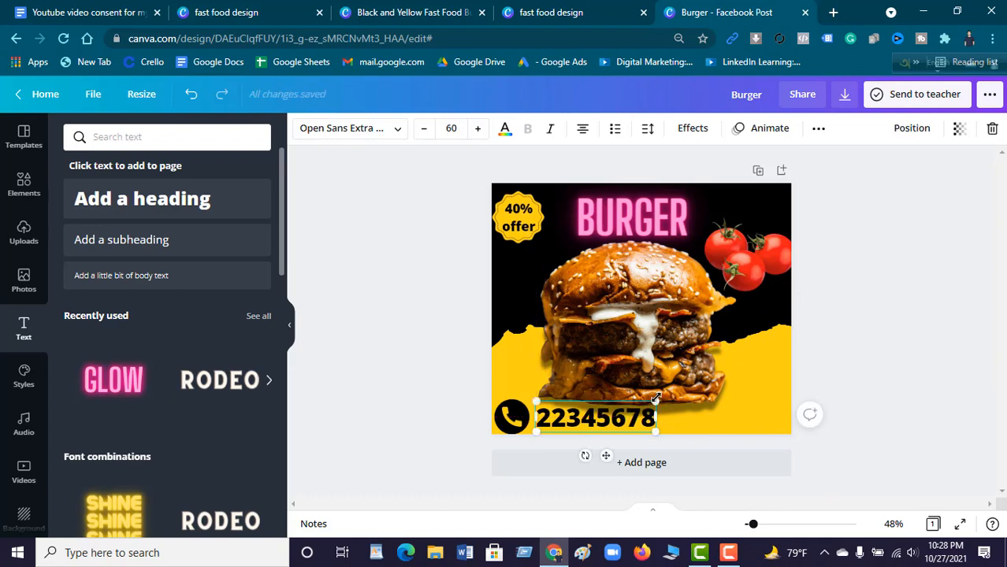
{"action": "left_click_drag", "start_coordinate": [655, 399], "coordinate": [624, 402]}
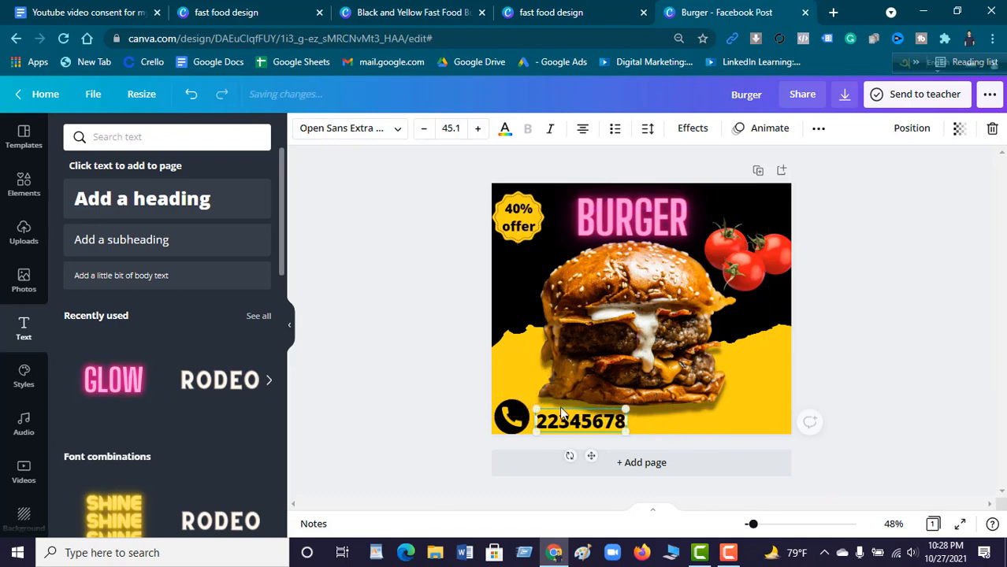
Step: Shrink the phone icon slightly and move the phone number directly against it along the page's lower edge
{"action": "left_click", "coordinate": [514, 422]}
{"action": "left_click_drag", "start_coordinate": [531, 402], "coordinate": [547, 430]}
{"action": "left_click", "coordinate": [564, 426]}
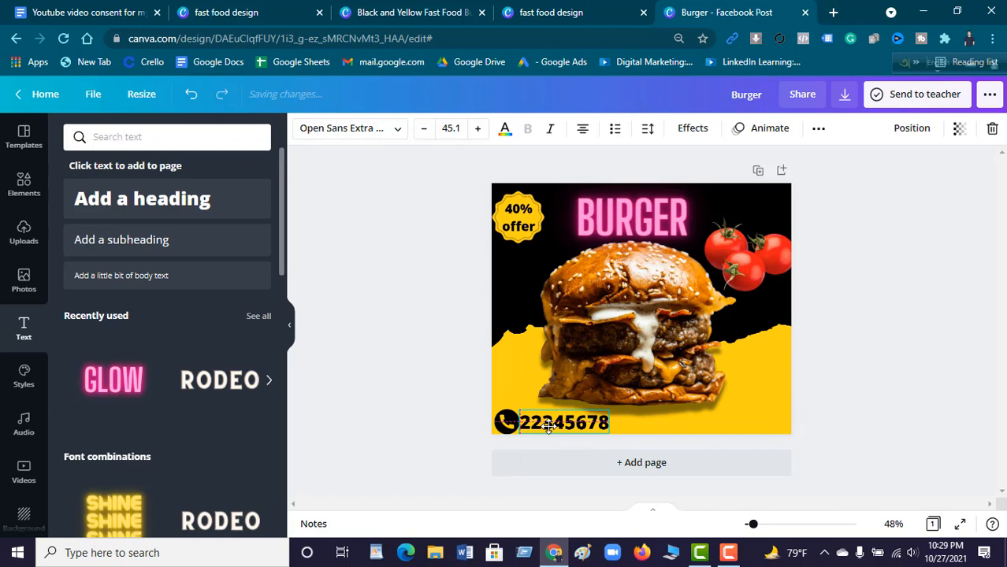
{"action": "left_click", "coordinate": [446, 362]}
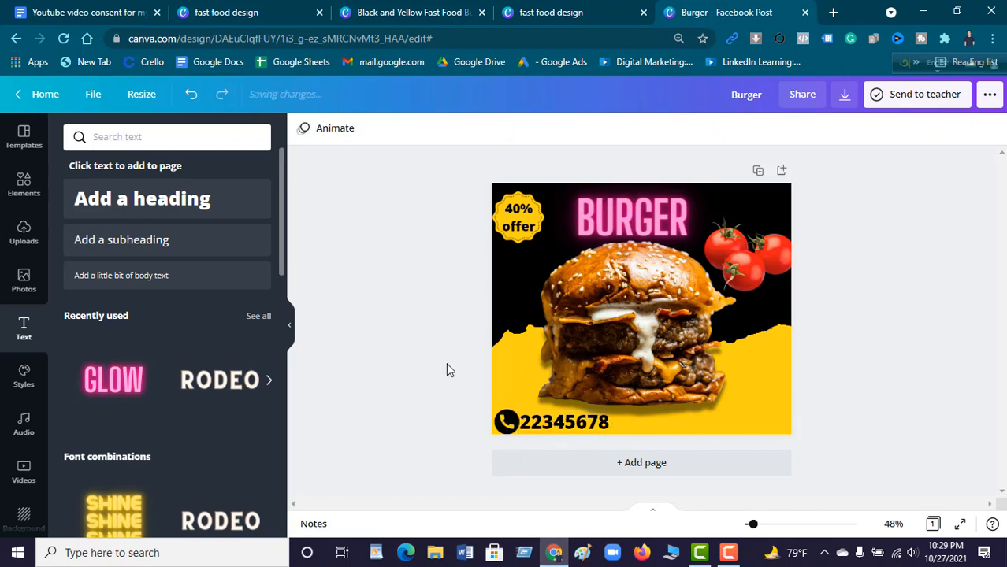
{"action": "left_click", "coordinate": [762, 413]}
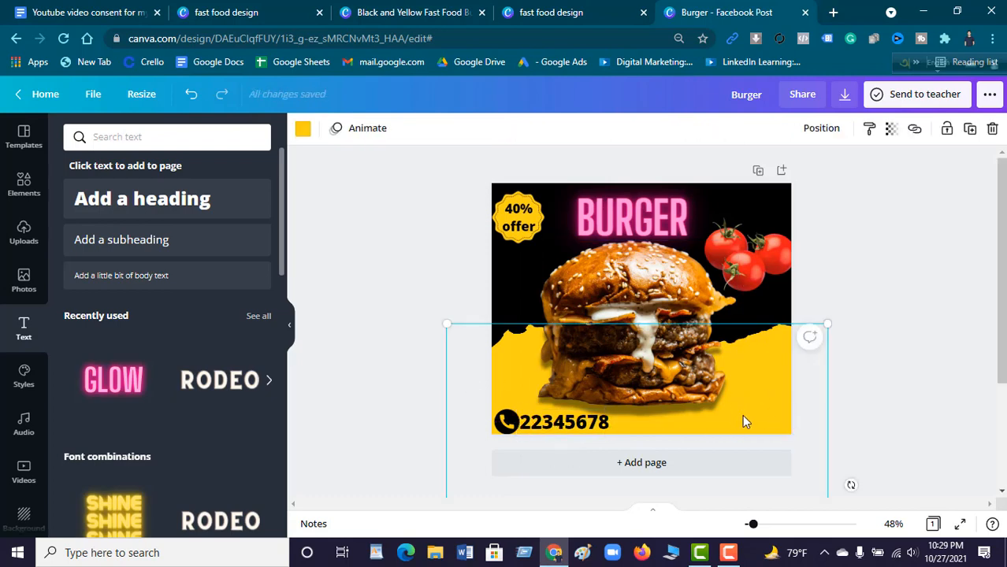
{"action": "left_click", "coordinate": [131, 139]}
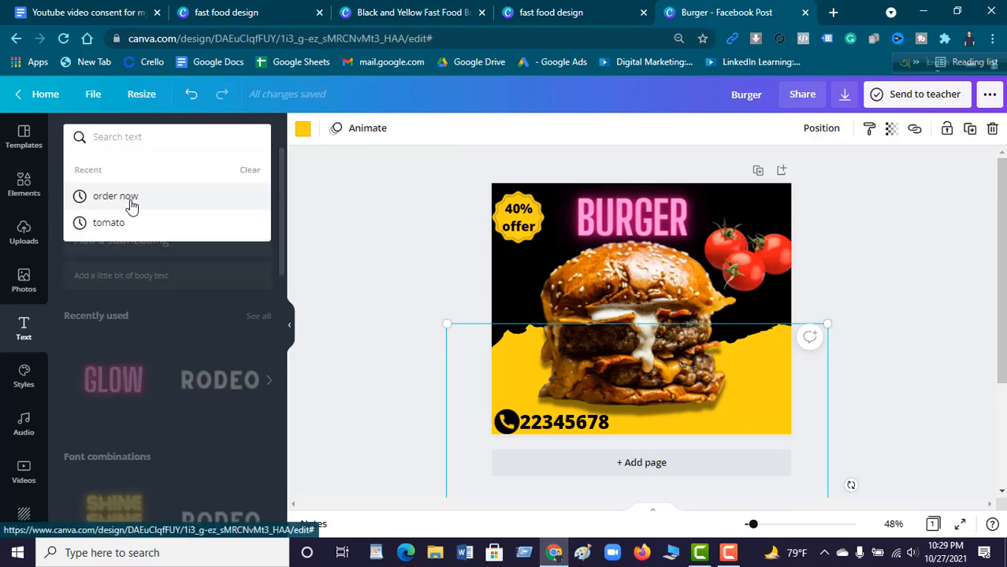
{"action": "left_click", "coordinate": [354, 221]}
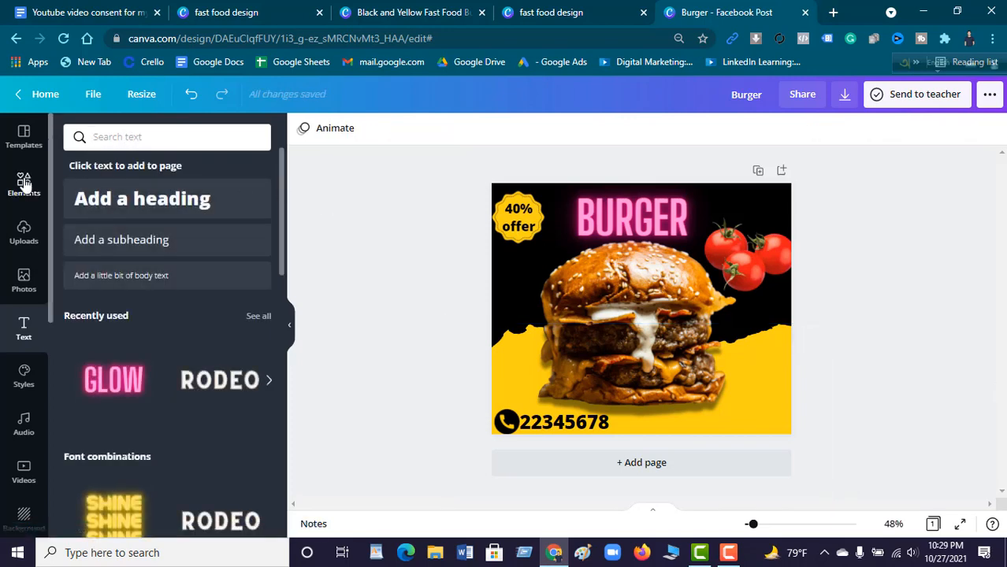
Step: Search the elements library for "order now" and add the green ORDER NOW button graphic with the pointing hand
{"action": "left_click", "coordinate": [24, 182]}
{"action": "left_click", "coordinate": [235, 137]}
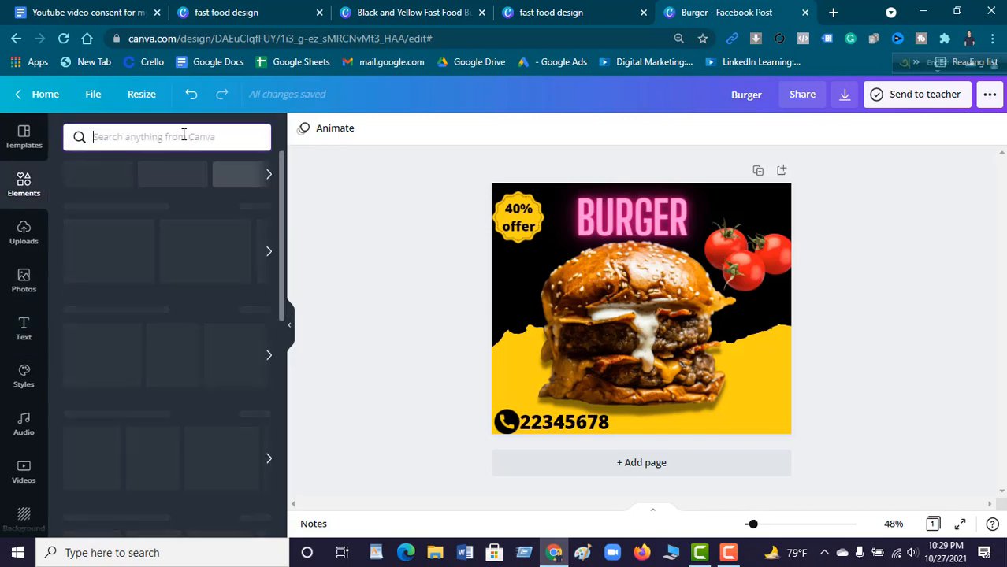
{"action": "type", "text": "o"}
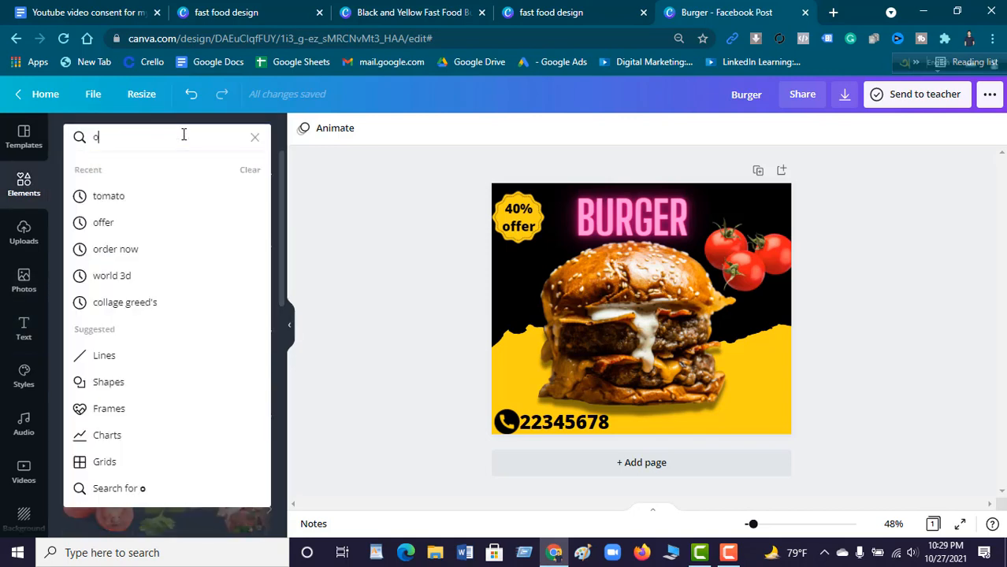
{"action": "type", "text": "rde"}
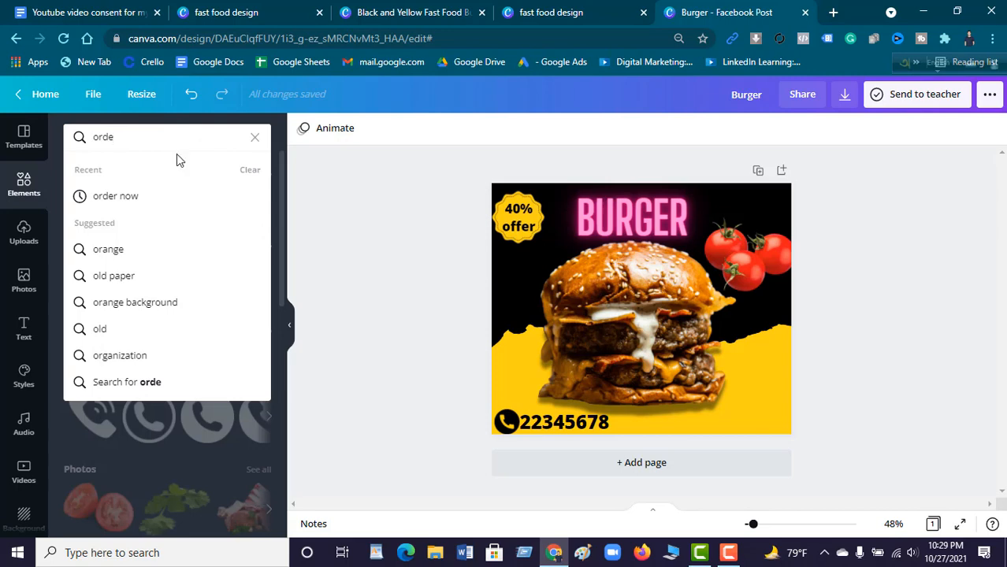
{"action": "left_click", "coordinate": [144, 194]}
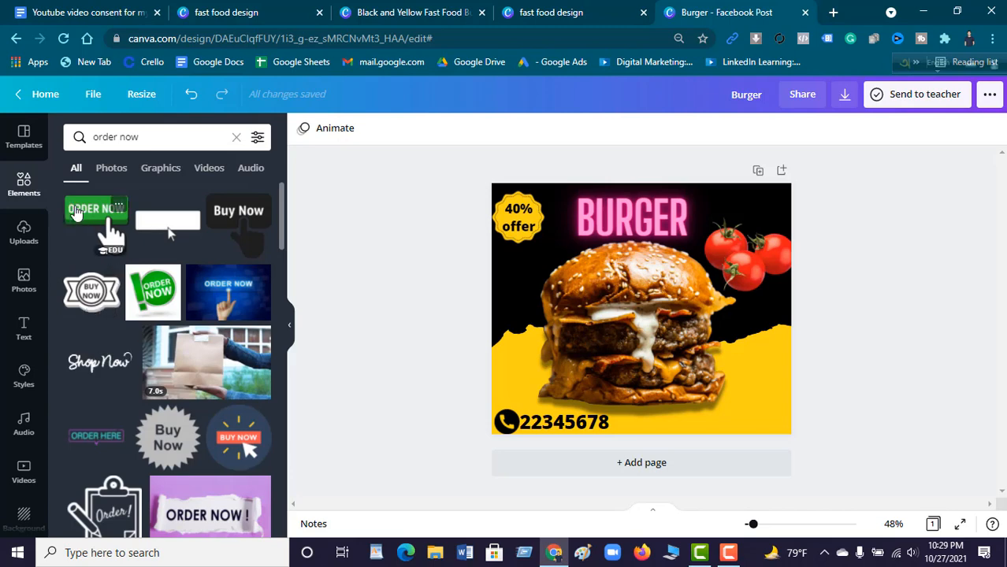
{"action": "left_click", "coordinate": [75, 213]}
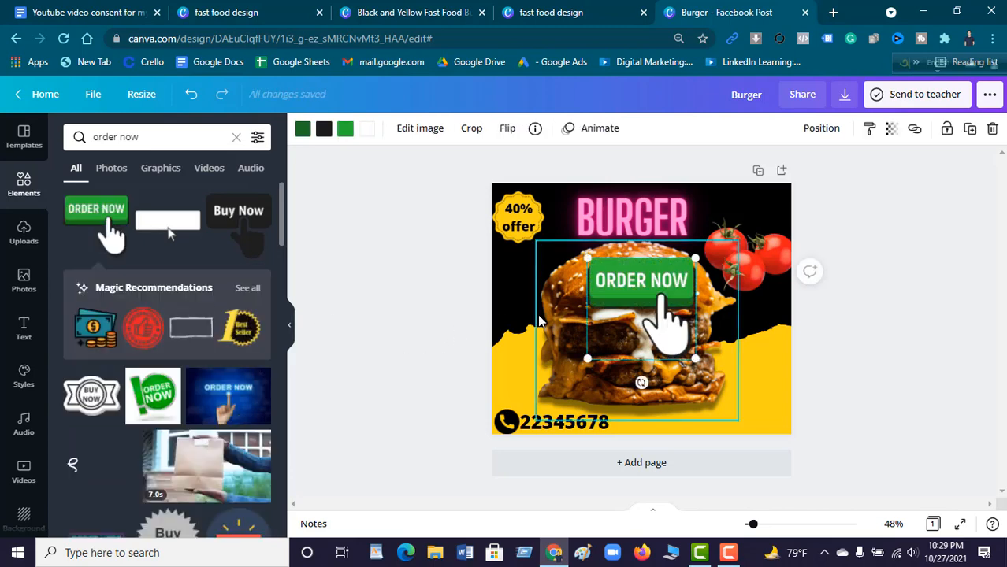
Step: Delete the ORDER NOW graphic and add the round green BUY NOW badge from the same element results
{"action": "key", "text": "Delete"}
{"action": "scroll", "coordinate": [189, 331], "scroll_direction": "down", "scroll_amount": 3}
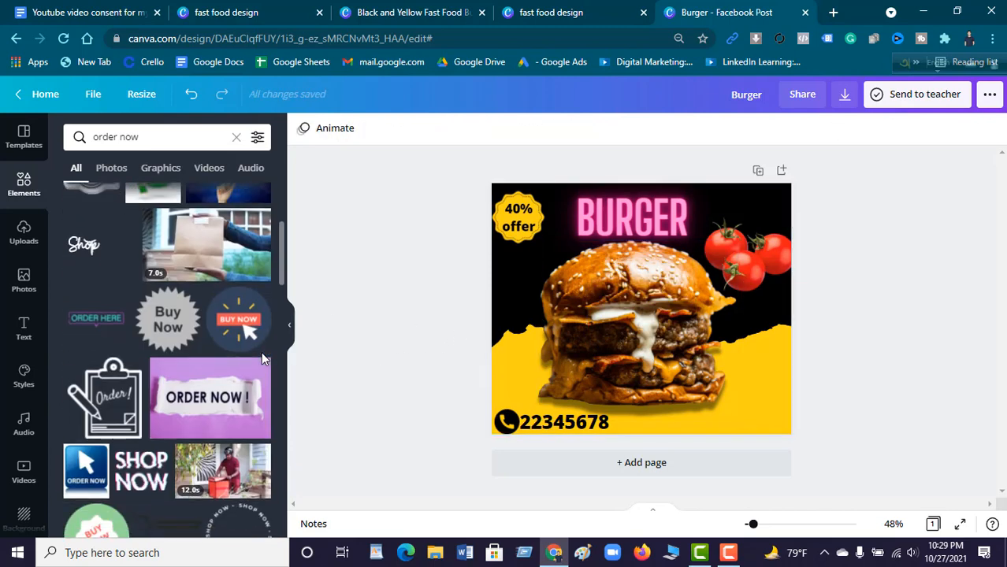
{"action": "scroll", "coordinate": [177, 359], "scroll_direction": "down", "scroll_amount": 2}
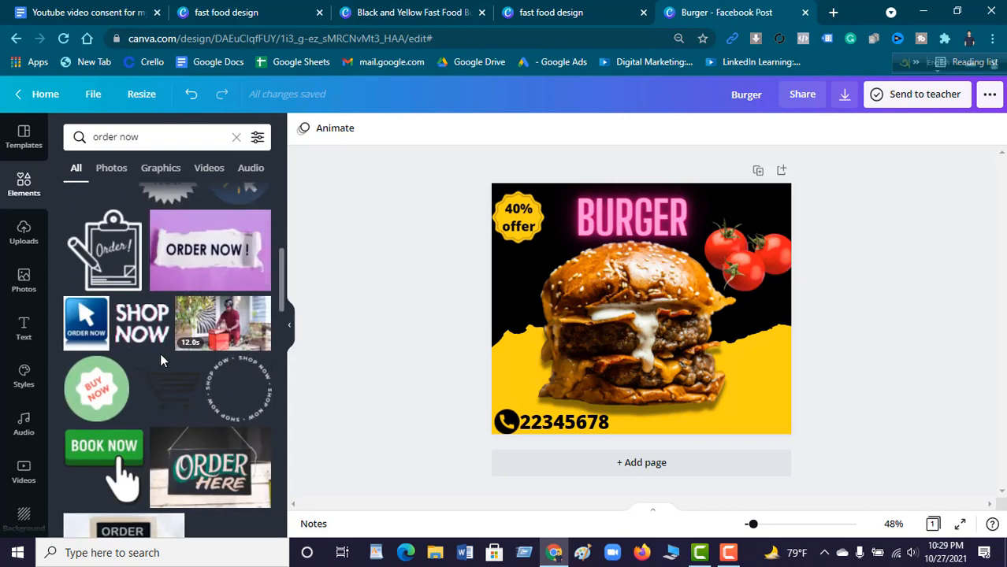
{"action": "scroll", "coordinate": [116, 378], "scroll_direction": "down", "scroll_amount": 2}
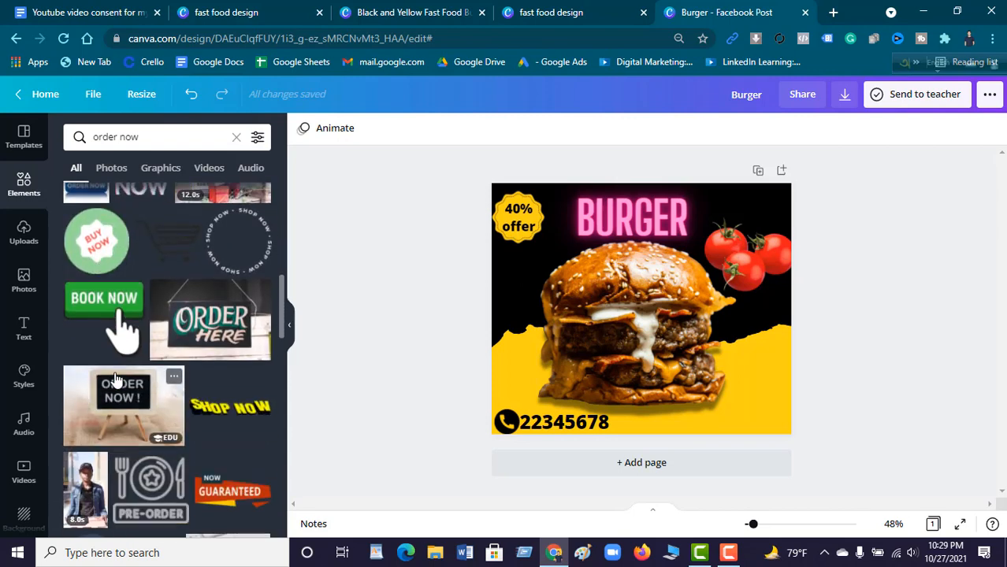
{"action": "scroll", "coordinate": [87, 304], "scroll_direction": "up", "scroll_amount": 1}
{"action": "left_click", "coordinate": [86, 304]}
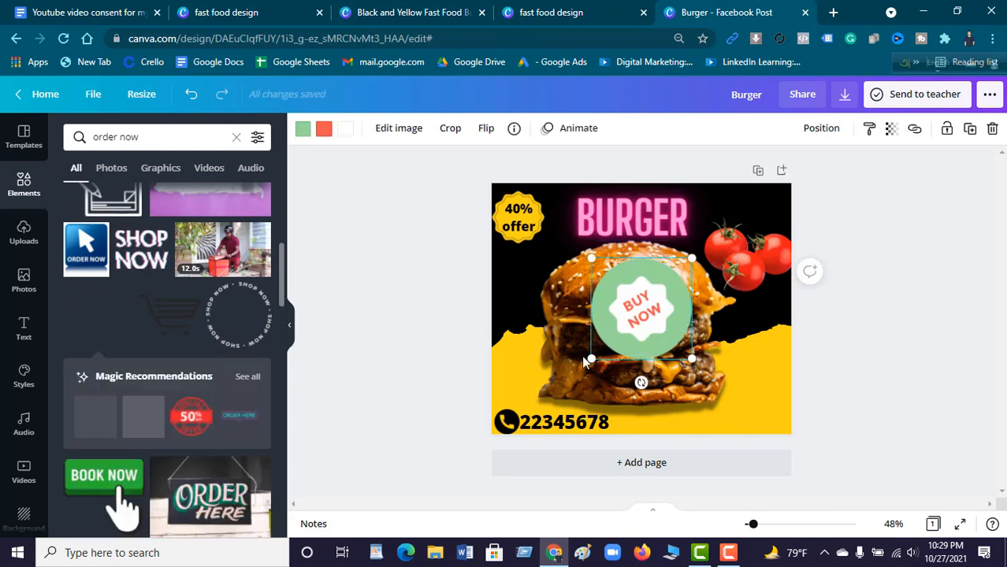
Step: Rotate the BUY NOW badge to about 32° so its text reads level, shrink it and place it in the page's lower-right corner
{"action": "left_click_drag", "start_coordinate": [647, 311], "coordinate": [719, 376]}
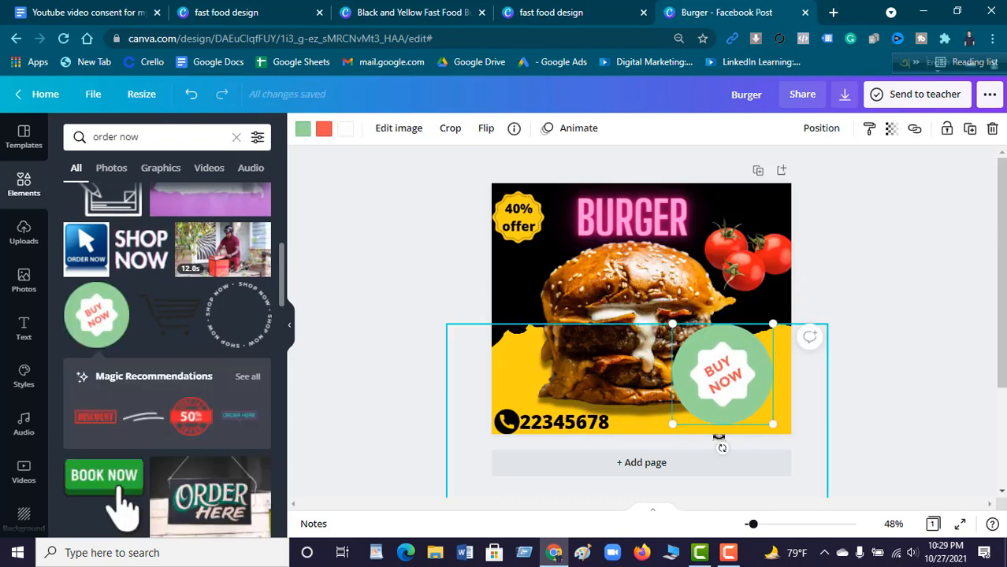
{"action": "left_click_drag", "start_coordinate": [719, 443], "coordinate": [694, 434]}
{"action": "left_click", "coordinate": [838, 398]}
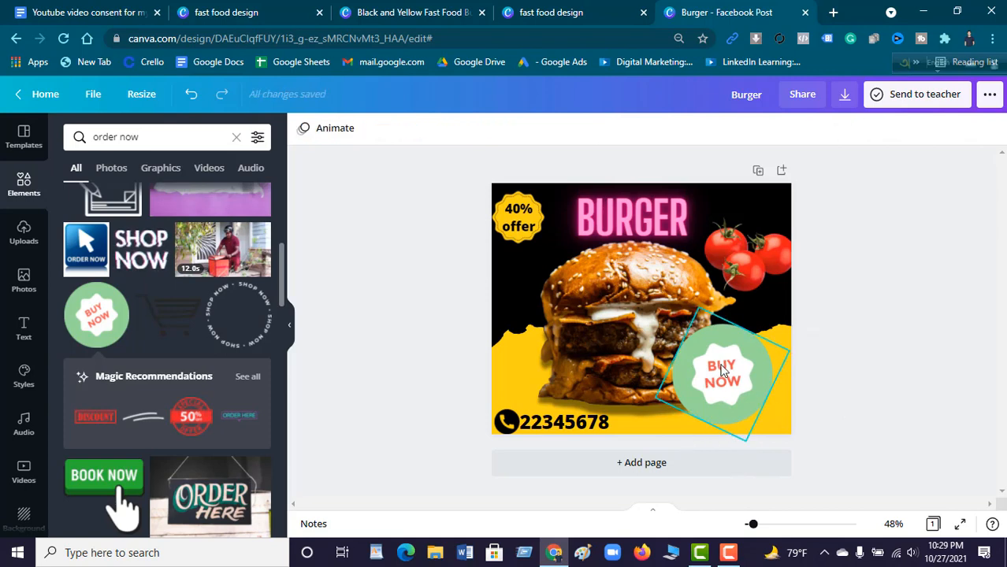
{"action": "left_click_drag", "start_coordinate": [723, 367], "coordinate": [733, 375]}
{"action": "left_click_drag", "start_coordinate": [709, 316], "coordinate": [759, 398]}
{"action": "left_click", "coordinate": [823, 387]}
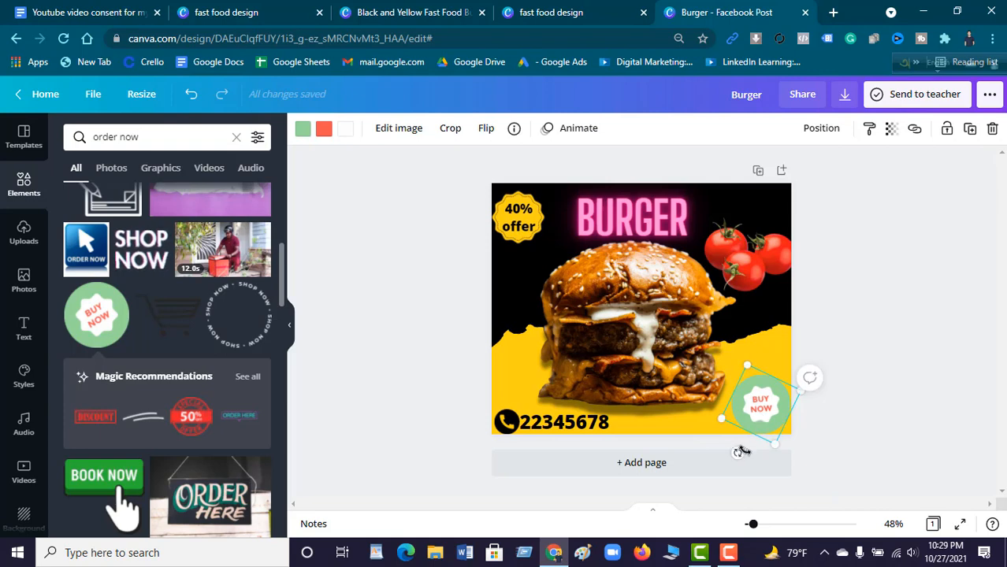
{"action": "left_click_drag", "start_coordinate": [735, 456], "coordinate": [732, 457]}
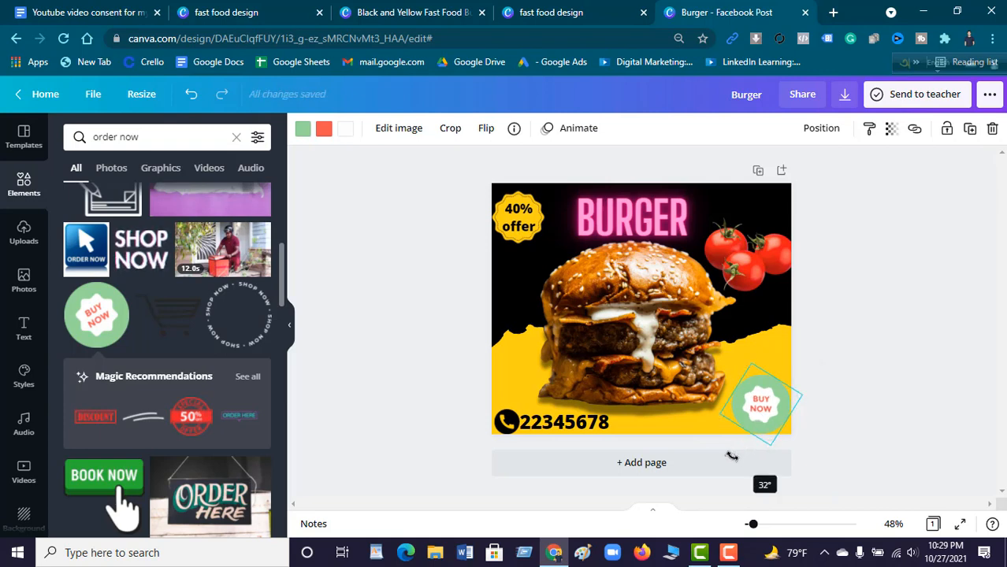
{"action": "left_click_drag", "start_coordinate": [803, 412], "coordinate": [804, 409]}
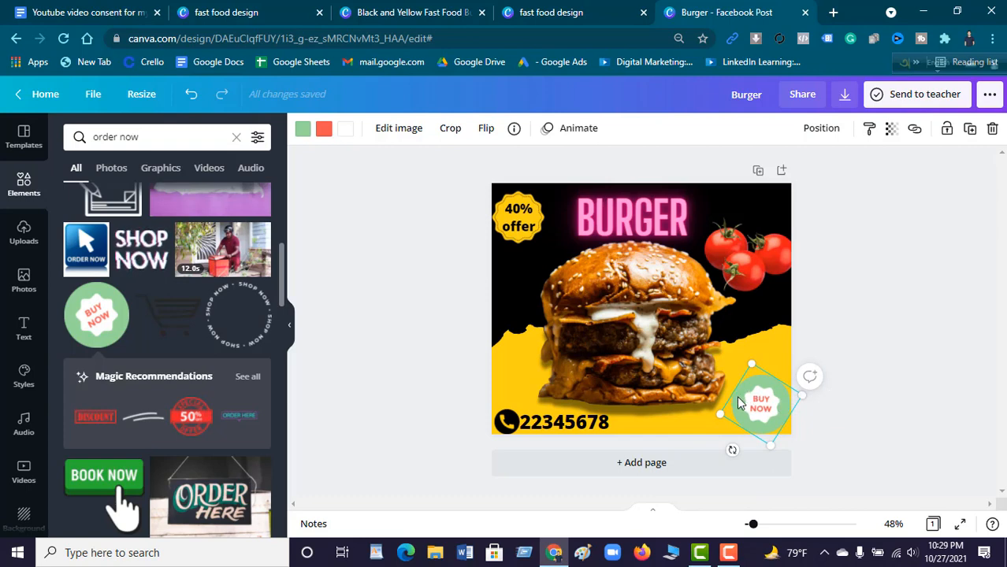
Step: Recolor the BUY NOW badge's green circle to black and its white inner shape to the document's yellow
{"action": "left_click", "coordinate": [303, 130]}
{"action": "left_click", "coordinate": [76, 235]}
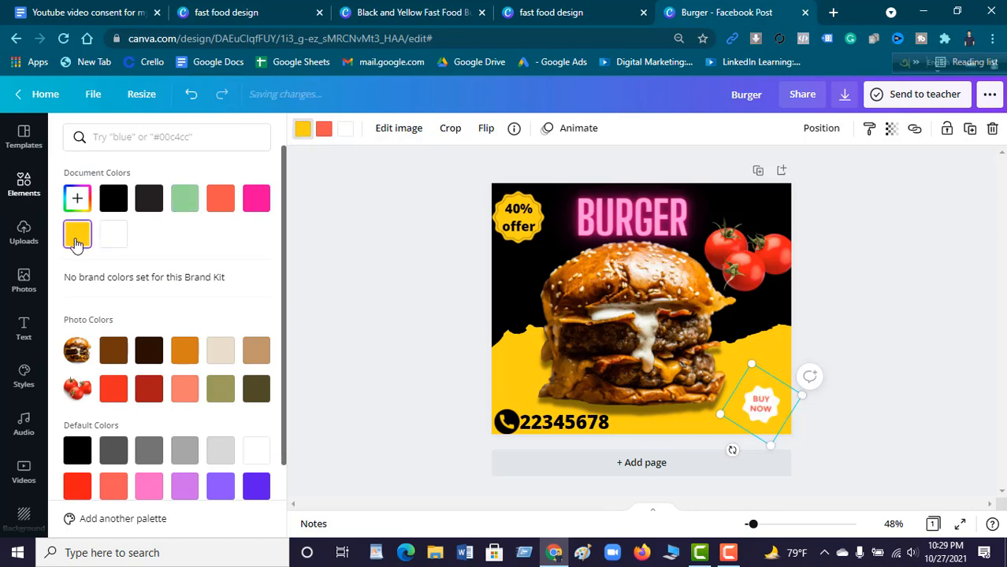
{"action": "left_click", "coordinate": [114, 199]}
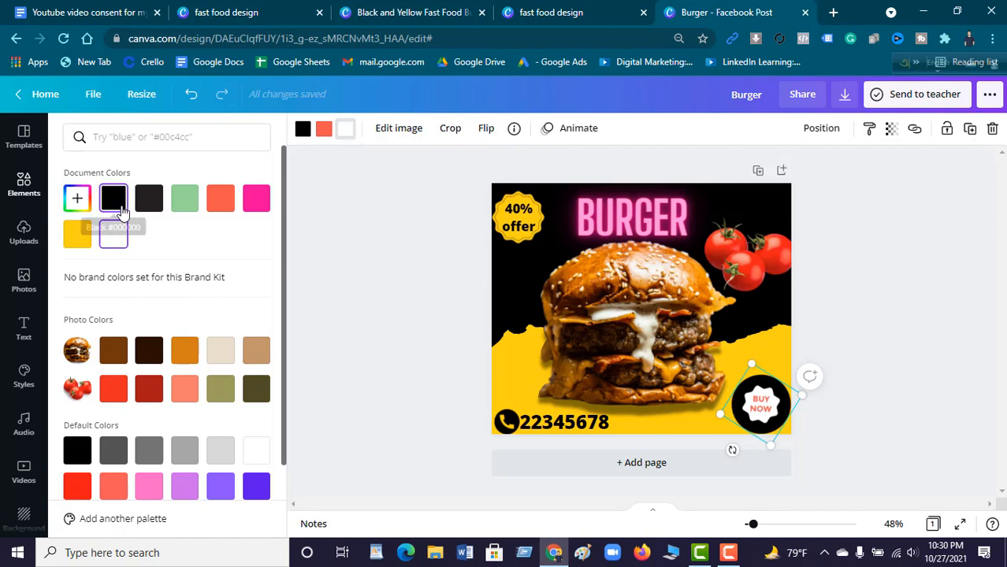
{"action": "left_click", "coordinate": [76, 234]}
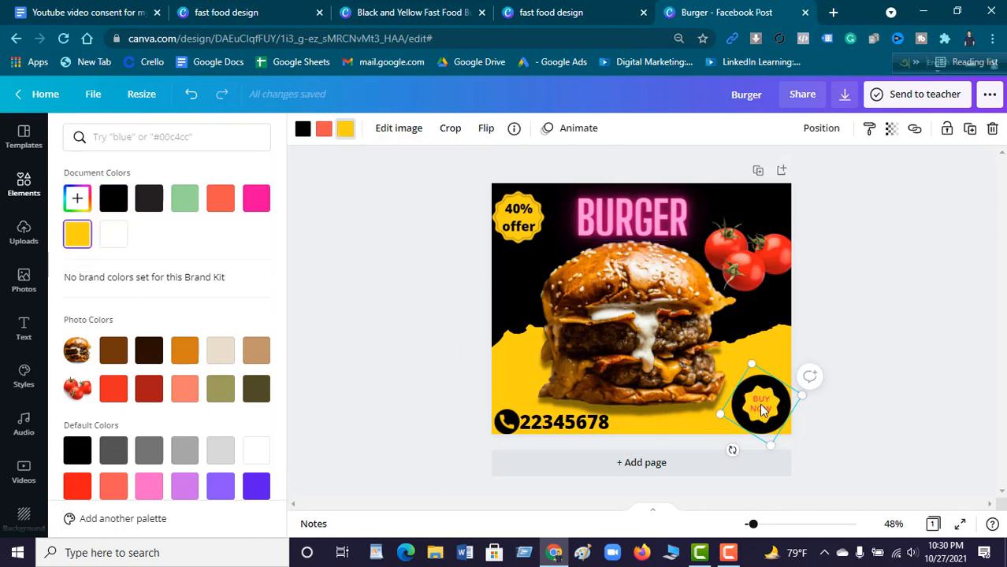
Step: Change the BUY NOW badge's red lettering to black
{"action": "double_click", "coordinate": [760, 405]}
{"action": "left_click", "coordinate": [451, 203]}
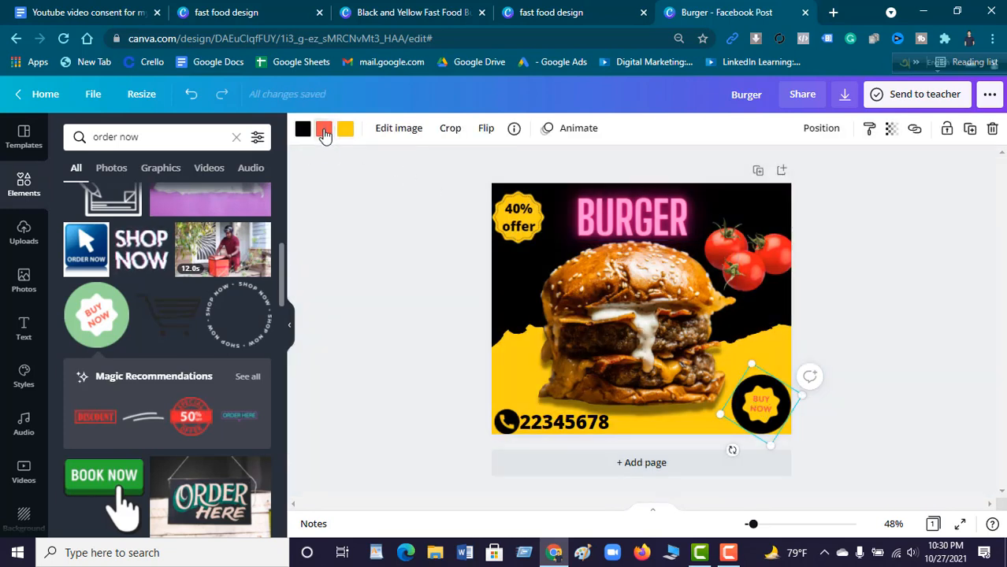
{"action": "left_click", "coordinate": [363, 239]}
{"action": "left_click", "coordinate": [753, 417]}
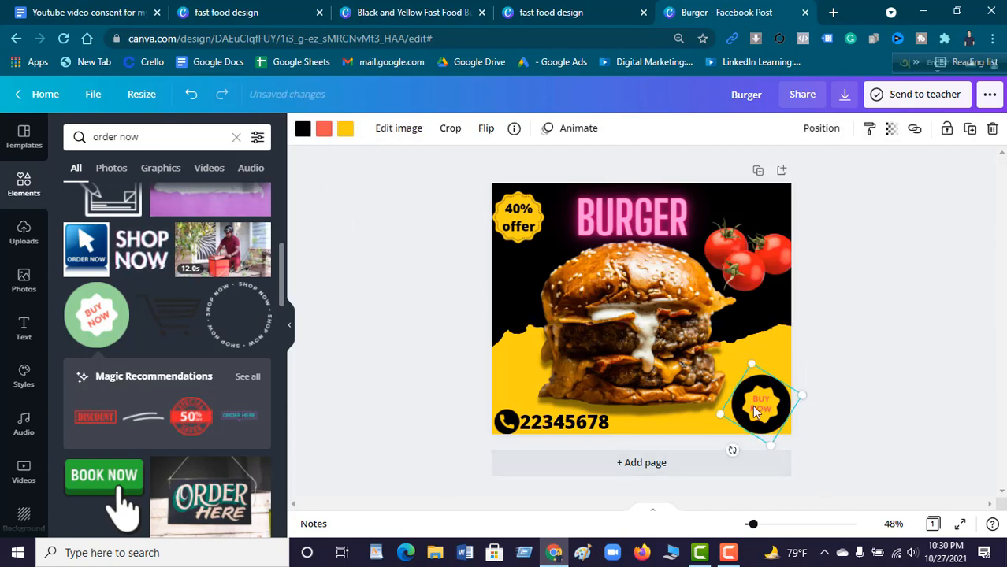
{"action": "left_click", "coordinate": [323, 131]}
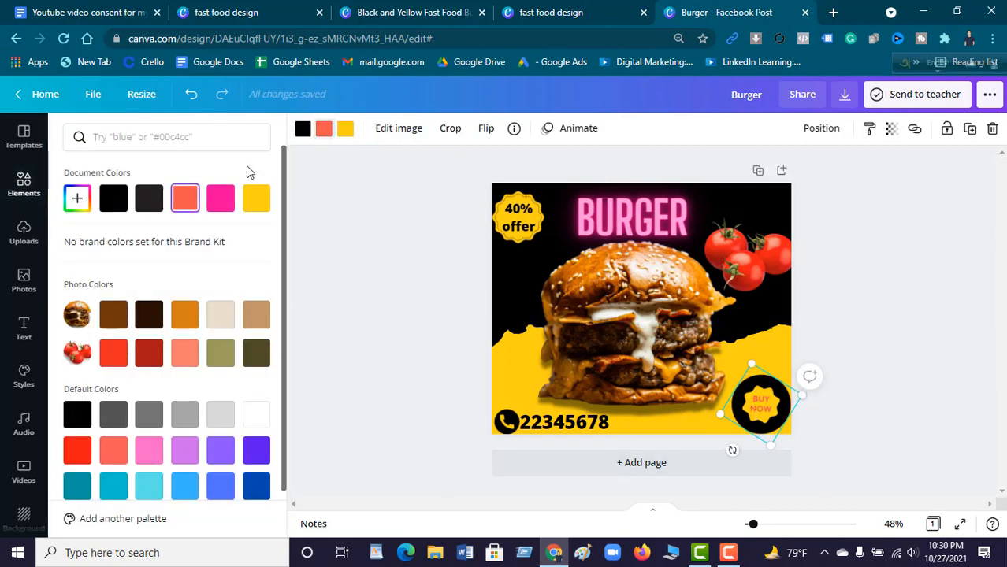
{"action": "left_click", "coordinate": [126, 200]}
{"action": "left_click", "coordinate": [379, 253]}
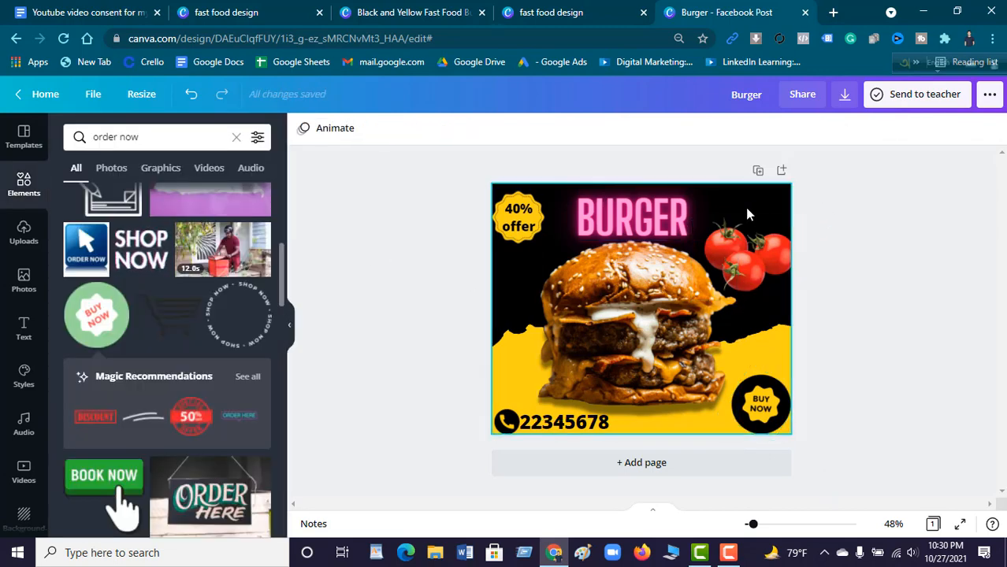
Step: Scale the BURGER title down to size 85.1, widen its text box slightly and nudge the burger image a little to the right
{"action": "left_click", "coordinate": [633, 214]}
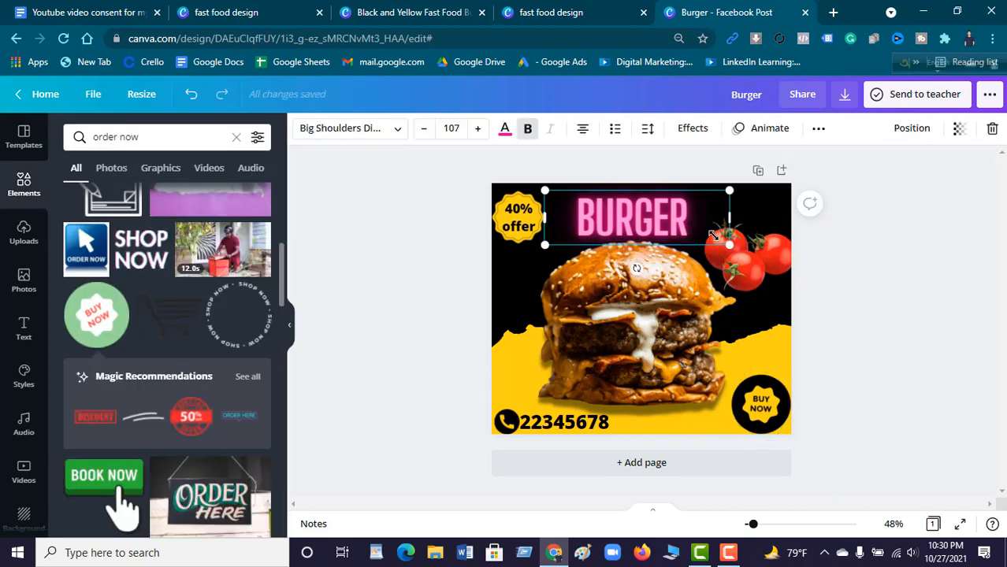
{"action": "left_click_drag", "start_coordinate": [729, 245], "coordinate": [729, 214]}
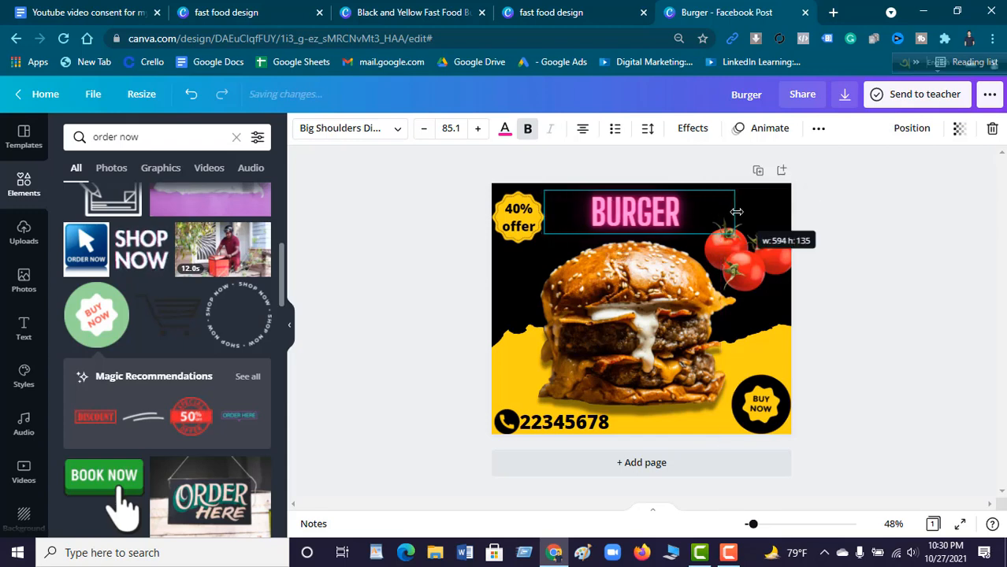
{"action": "left_click", "coordinate": [825, 229]}
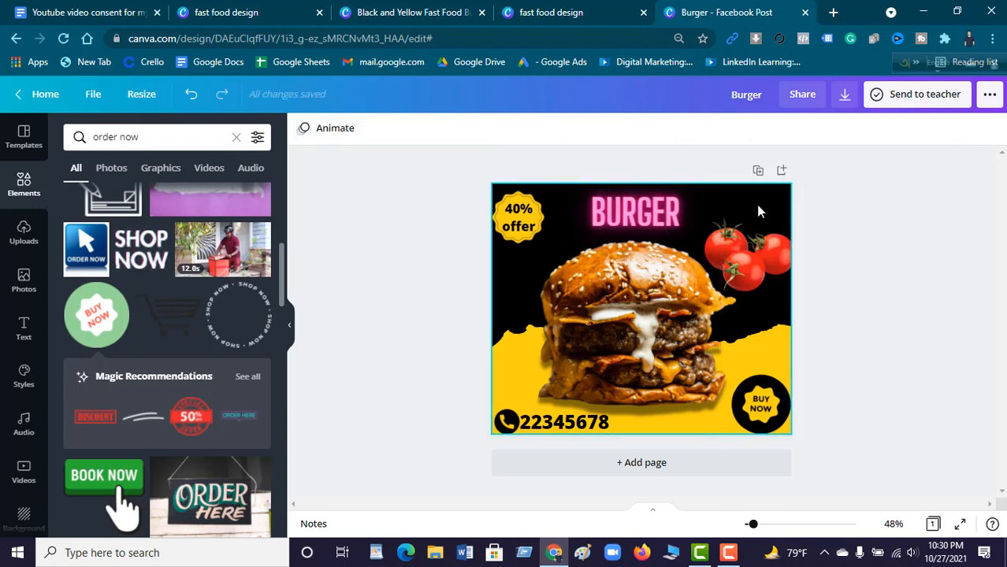
{"action": "left_click_drag", "start_coordinate": [633, 332], "coordinate": [642, 332]}
{"action": "left_click", "coordinate": [859, 257]}
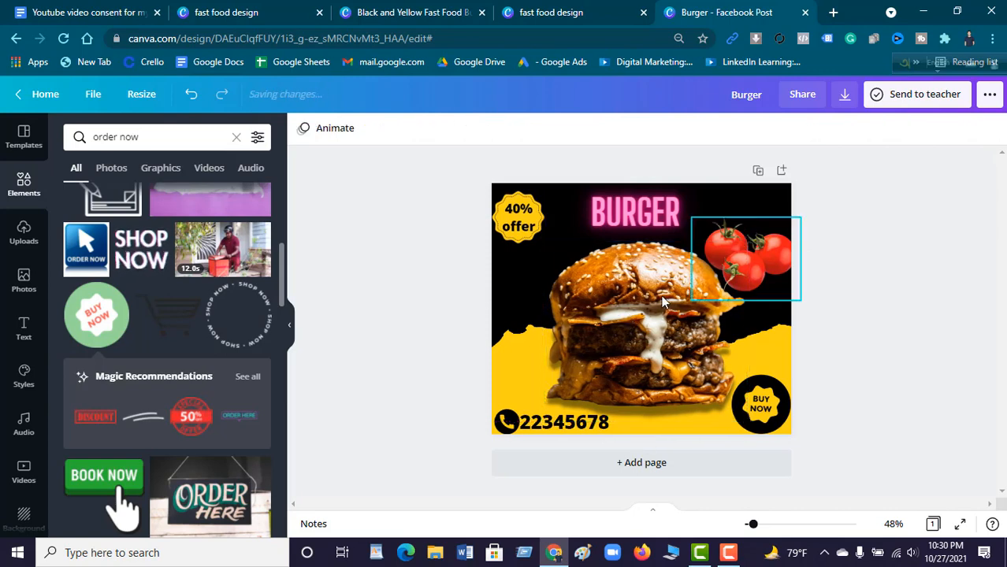
Step: Search the elements library for "mint" and add the green mint sprig photo over the burger
{"action": "left_click", "coordinate": [236, 137]}
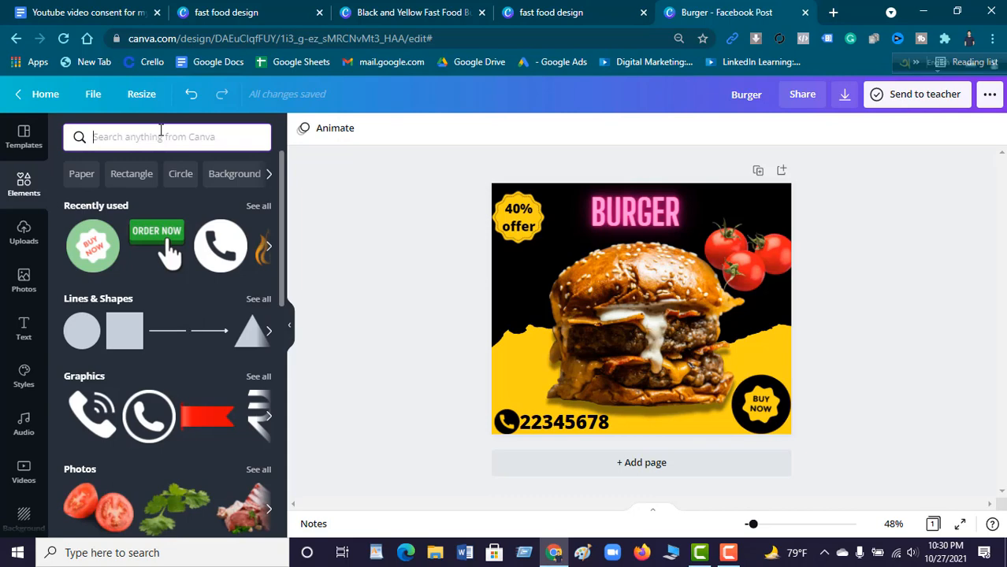
{"action": "type", "text": "mint"}
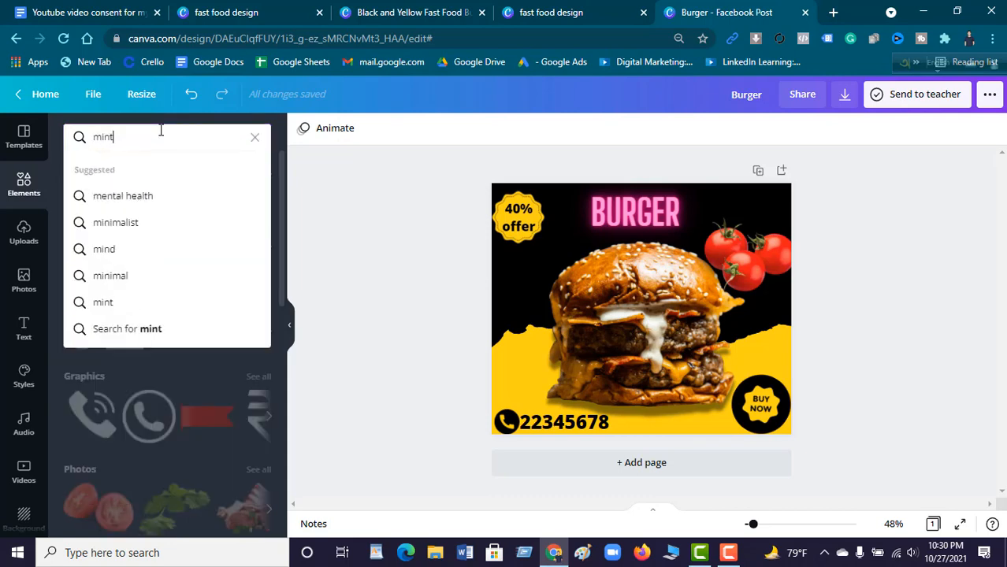
{"action": "left_click", "coordinate": [116, 301]}
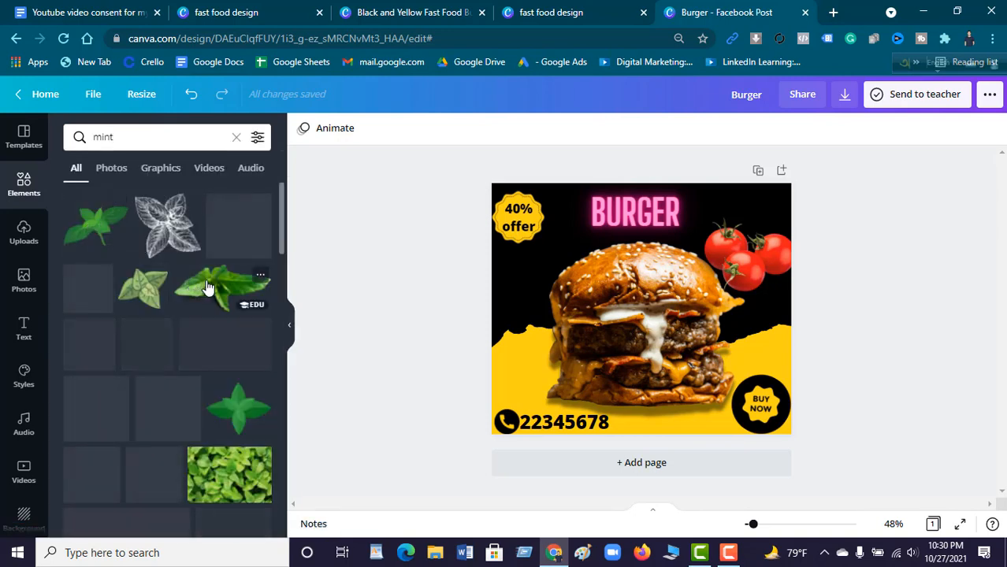
{"action": "left_click", "coordinate": [555, 297]}
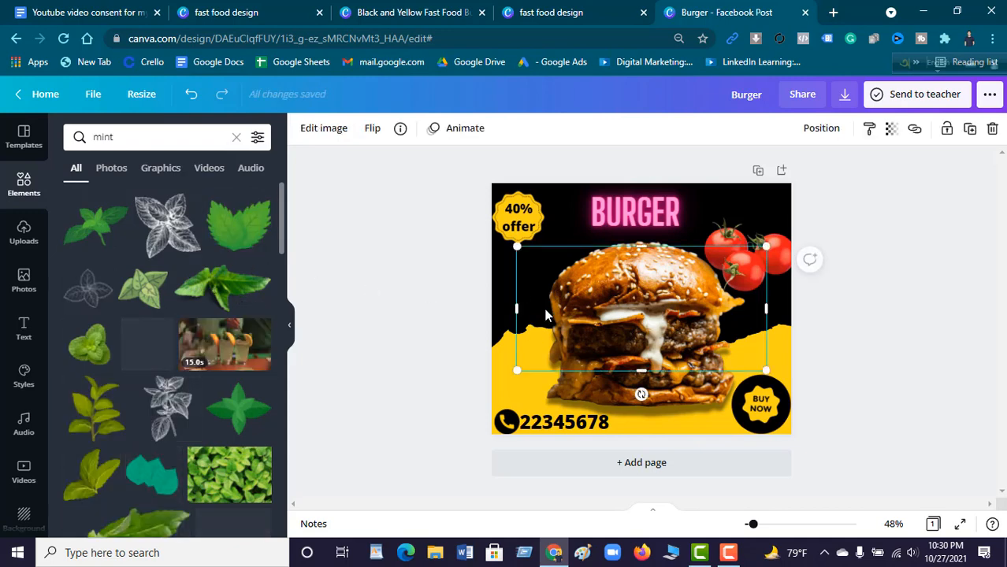
{"action": "left_click_drag", "start_coordinate": [547, 308], "coordinate": [542, 319]}
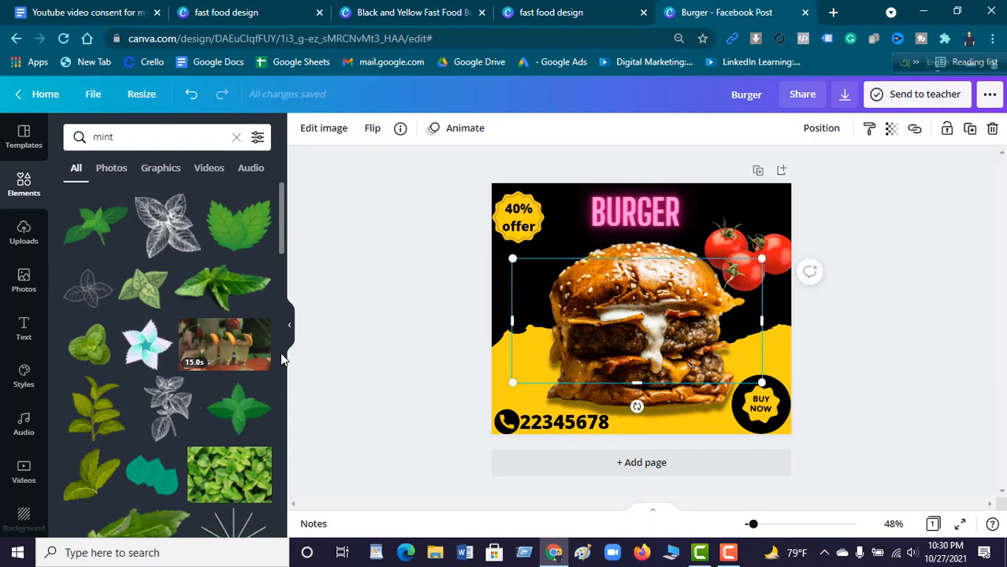
{"action": "scroll", "coordinate": [142, 351], "scroll_direction": "down", "scroll_amount": 5}
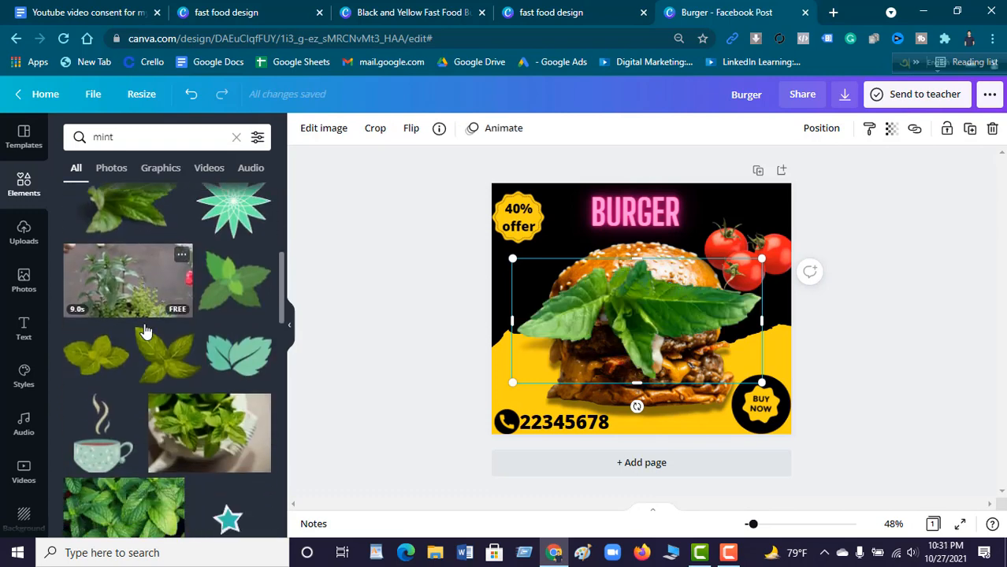
{"action": "scroll", "coordinate": [144, 331], "scroll_direction": "down", "scroll_amount": 3}
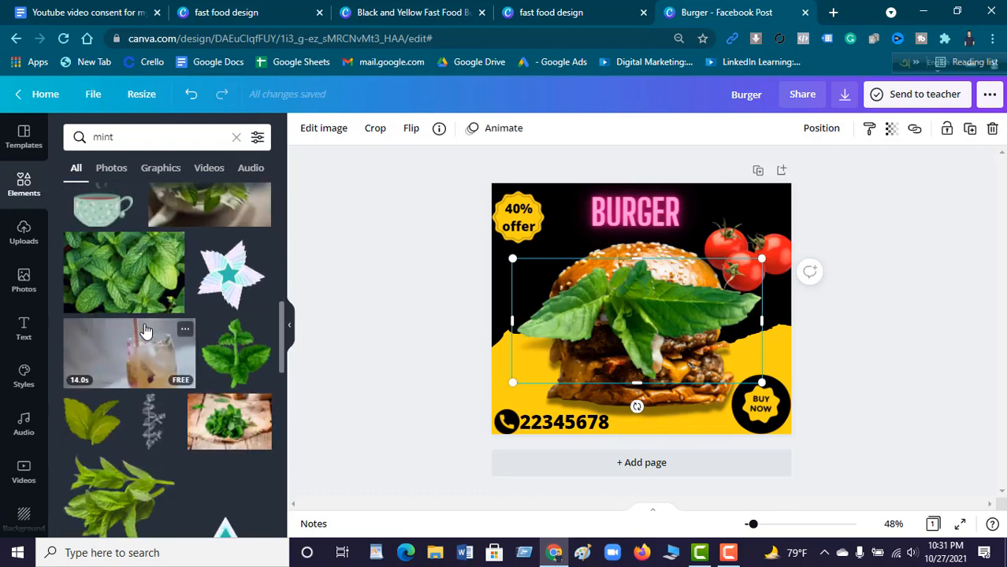
{"action": "scroll", "coordinate": [145, 331], "scroll_direction": "down", "scroll_amount": 3}
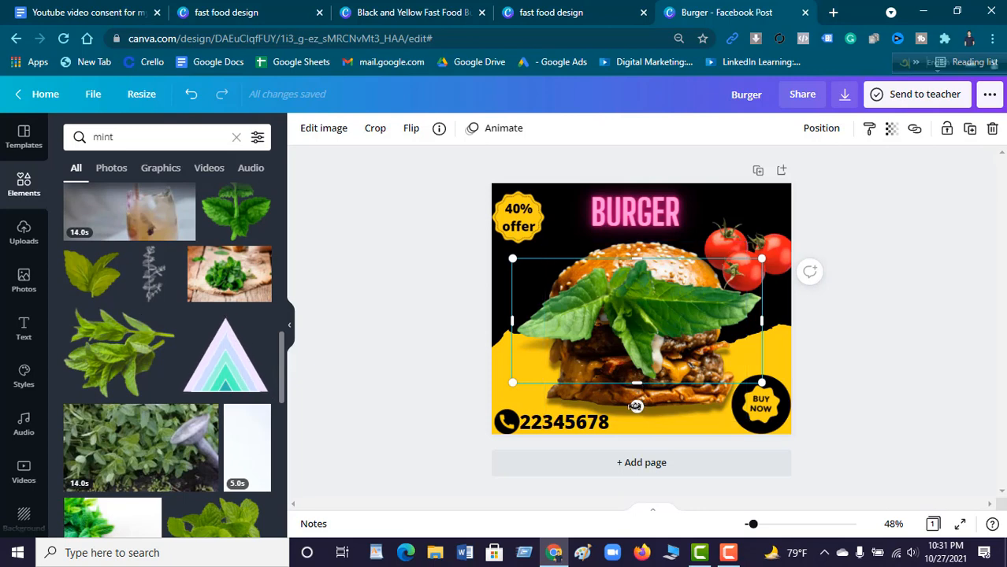
Step: Rotate and shrink the mint sprig and place it against the burger bun's upper-left edge, below the 40% offer badge
{"action": "left_click_drag", "start_coordinate": [637, 407], "coordinate": [684, 312]}
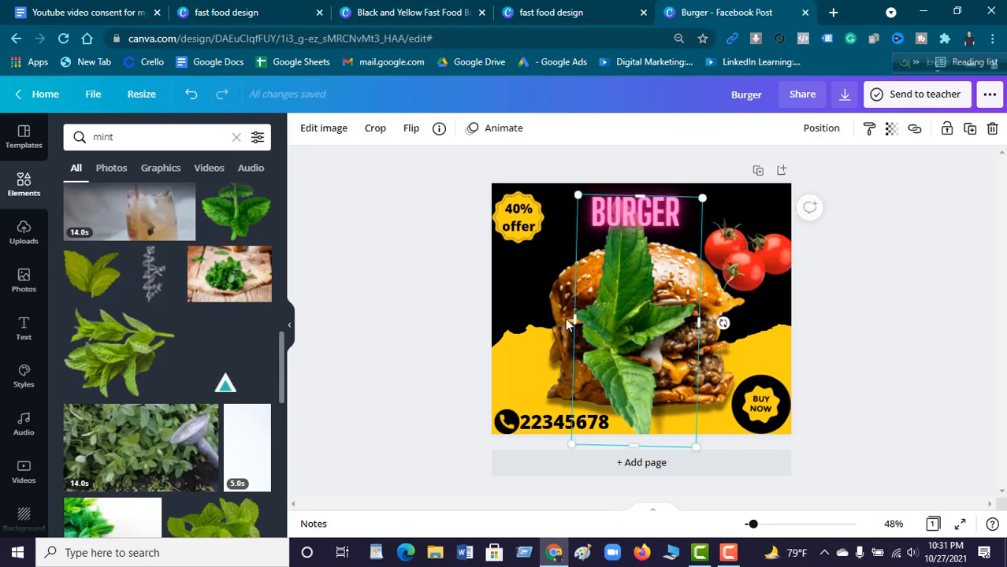
{"action": "left_click_drag", "start_coordinate": [672, 251], "coordinate": [597, 263]}
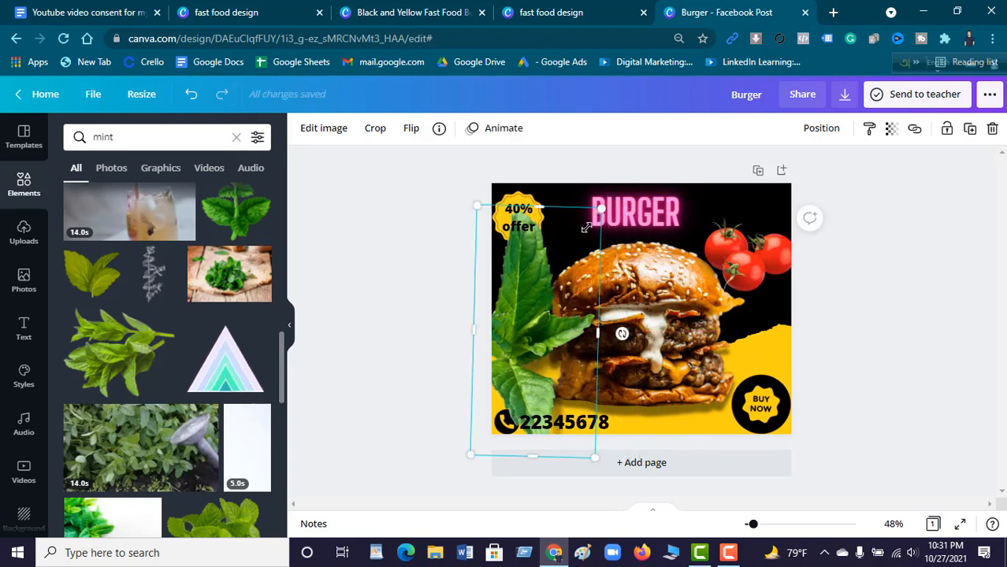
{"action": "left_click_drag", "start_coordinate": [587, 228], "coordinate": [557, 315]}
{"action": "left_click_drag", "start_coordinate": [502, 361], "coordinate": [524, 312]}
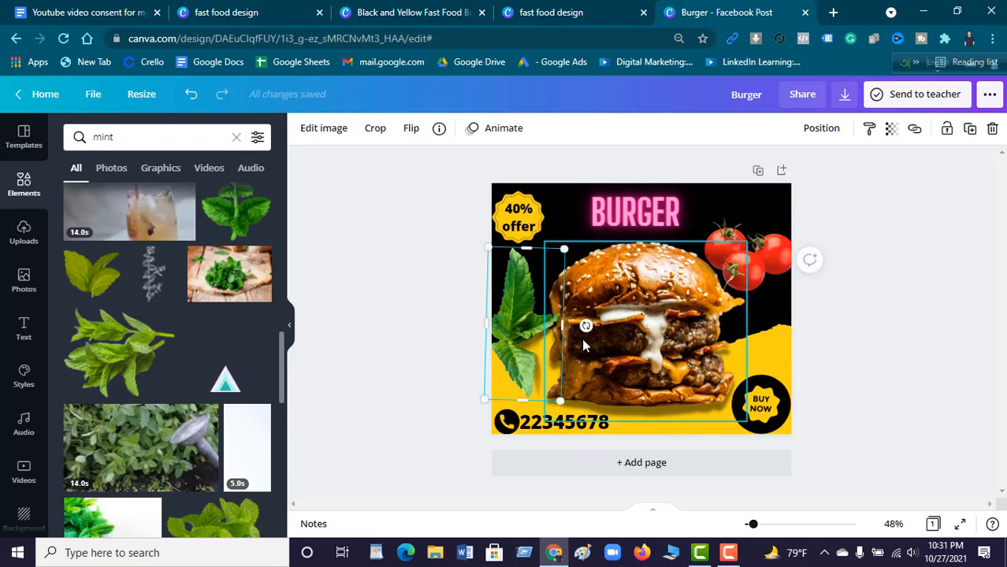
{"action": "left_click_drag", "start_coordinate": [586, 326], "coordinate": [530, 366]}
{"action": "left_click_drag", "start_coordinate": [602, 359], "coordinate": [552, 266]}
{"action": "left_click", "coordinate": [408, 323]}
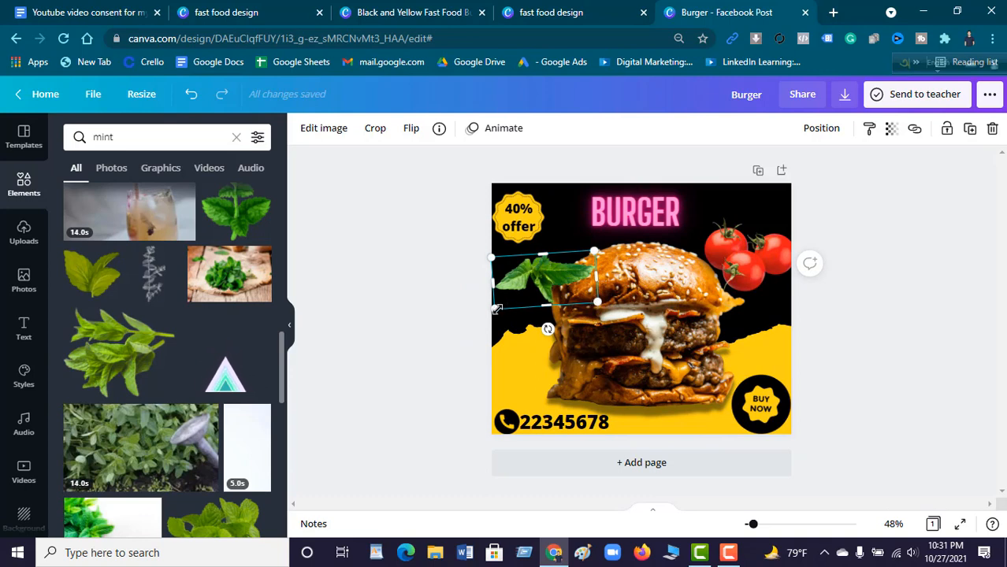
{"action": "left_click_drag", "start_coordinate": [496, 309], "coordinate": [597, 339]}
{"action": "left_click", "coordinate": [633, 322]}
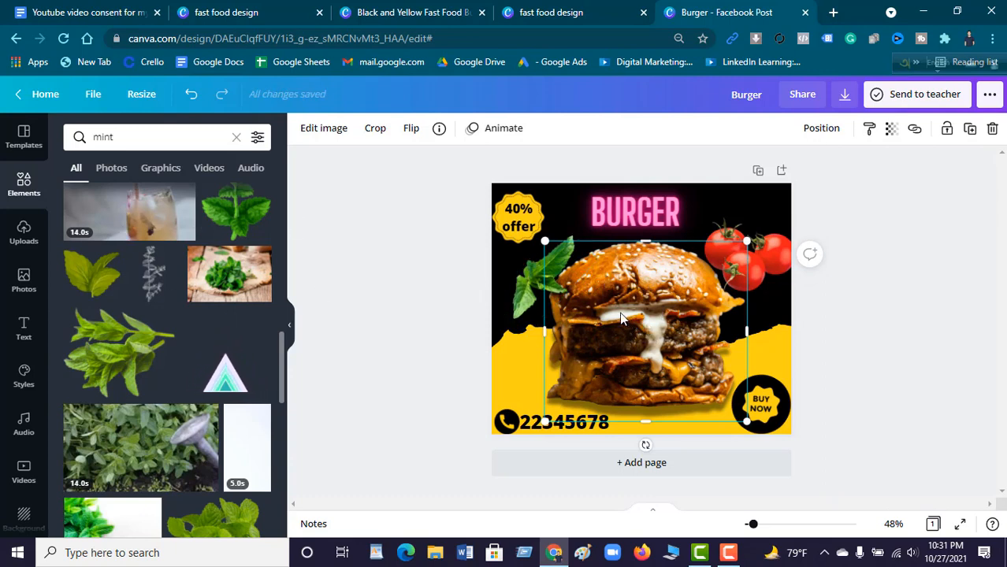
Step: Search the elements library for "pizza", delete the burger image and add the photo of a whole pizza on a wooden paddle
{"action": "left_click", "coordinate": [236, 138]}
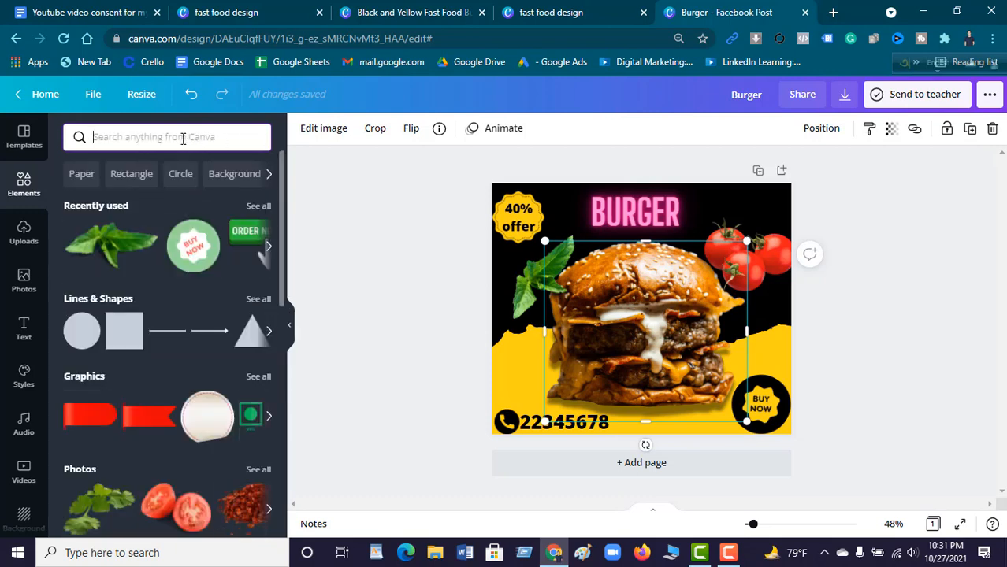
{"action": "type", "text": "Pi"}
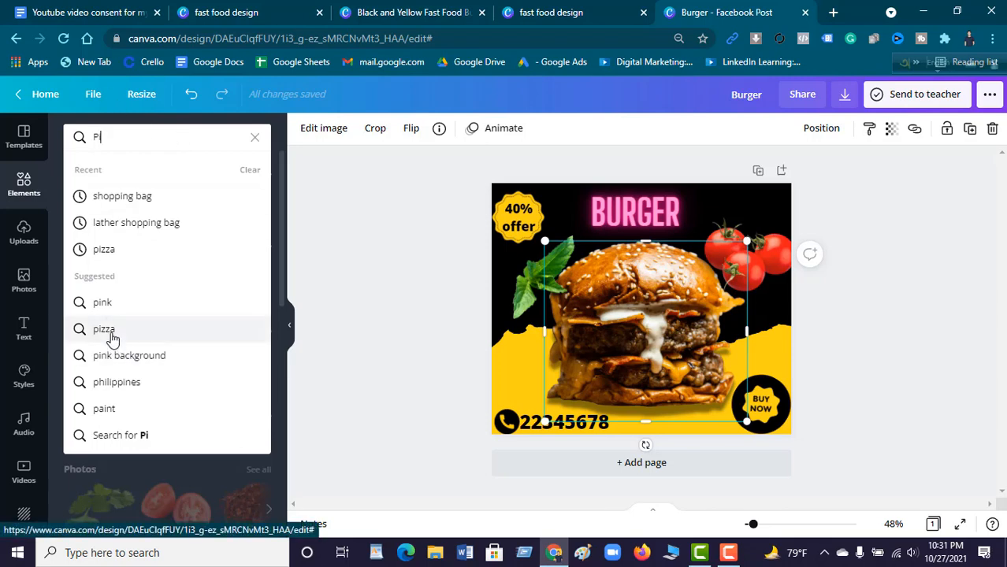
{"action": "left_click", "coordinate": [110, 331]}
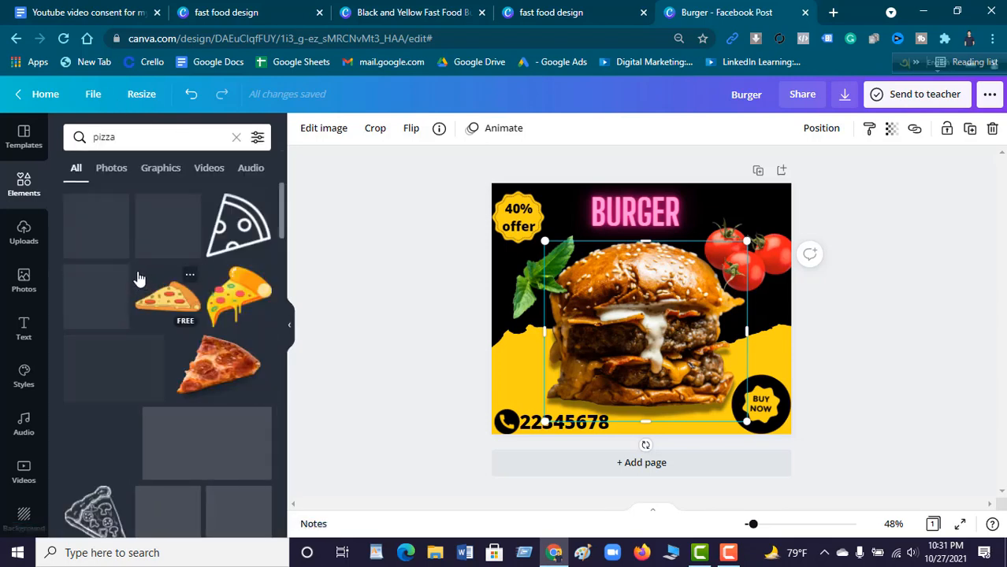
{"action": "scroll", "coordinate": [148, 314], "scroll_direction": "down", "scroll_amount": 10}
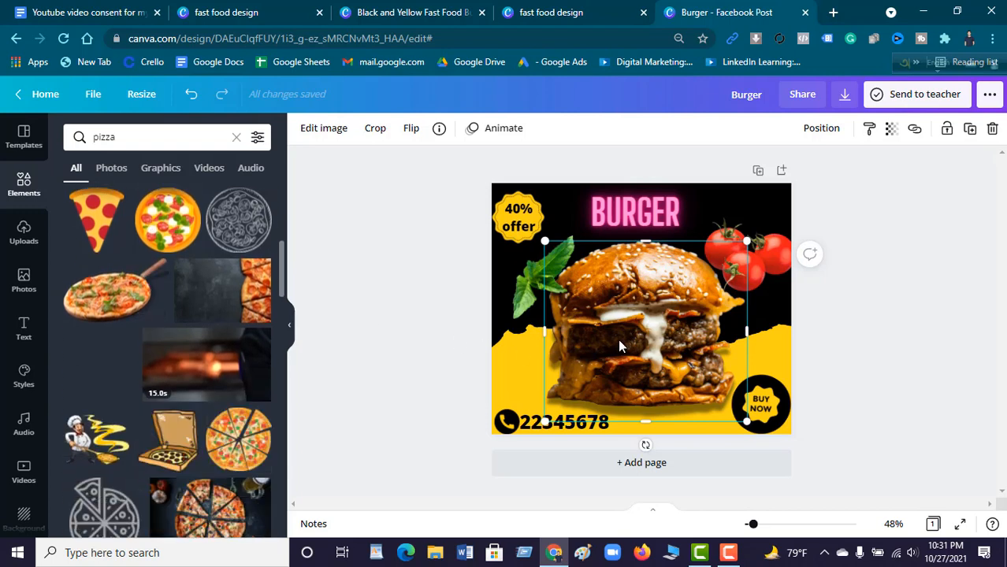
{"action": "key", "text": "Delete"}
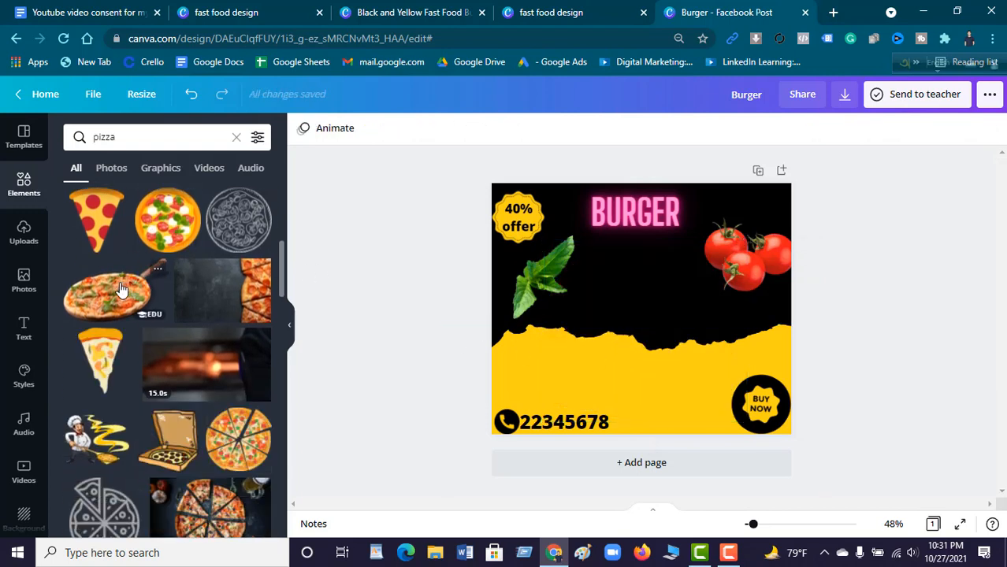
{"action": "left_click", "coordinate": [118, 292]}
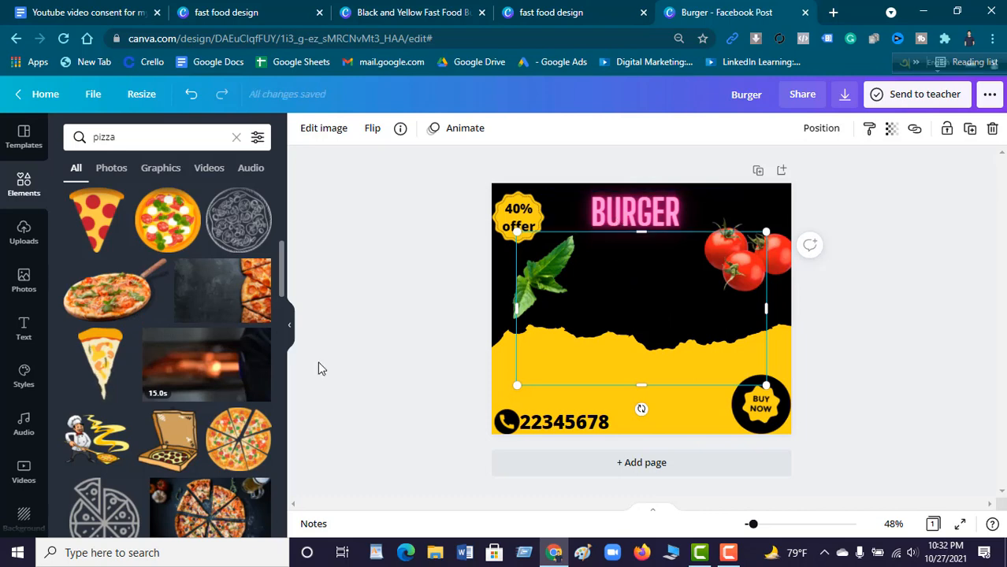
{"action": "scroll", "coordinate": [150, 388], "scroll_direction": "down", "scroll_amount": 8}
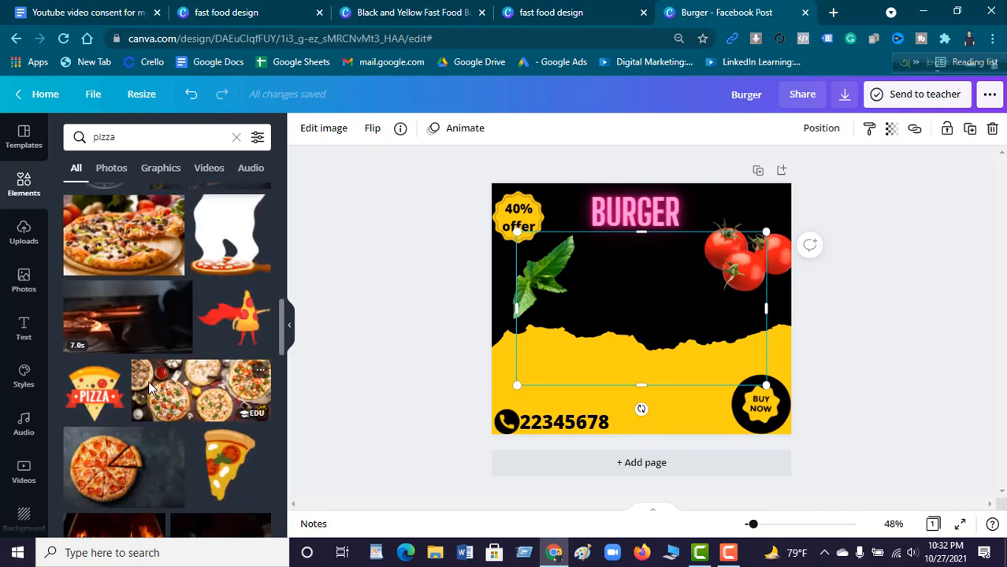
{"action": "scroll", "coordinate": [134, 302], "scroll_direction": "down", "scroll_amount": 5}
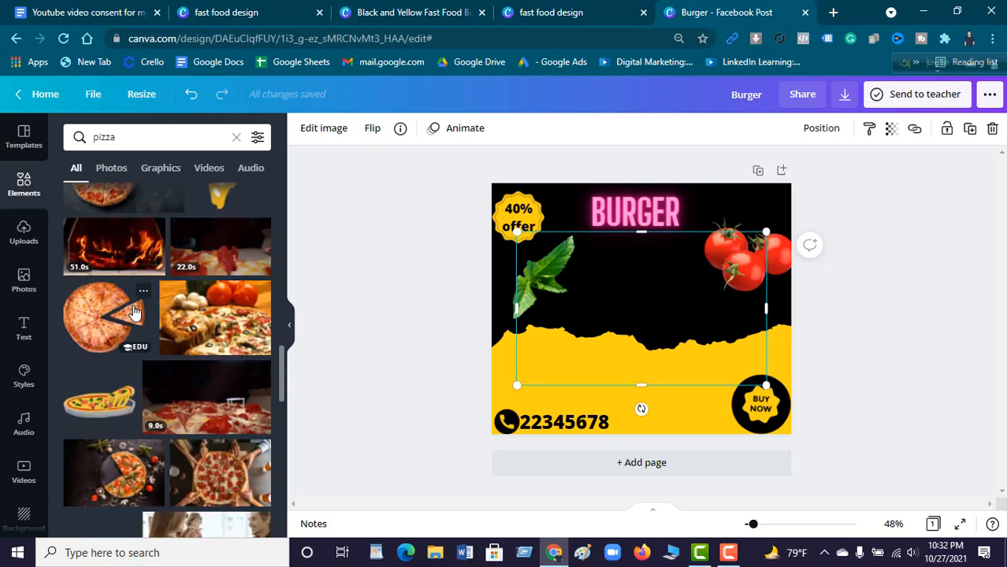
Step: Enlarge the pizza image, rotate it slightly clockwise and place it over the lower middle of the design
{"action": "mouse_move", "coordinate": [642, 318]}
{"action": "left_mouse_down"}
{"action": "mouse_move", "coordinate": [663, 334]}
{"action": "mouse_move", "coordinate": [653, 320]}
{"action": "mouse_move", "coordinate": [656, 328]}
{"action": "left_mouse_up"}
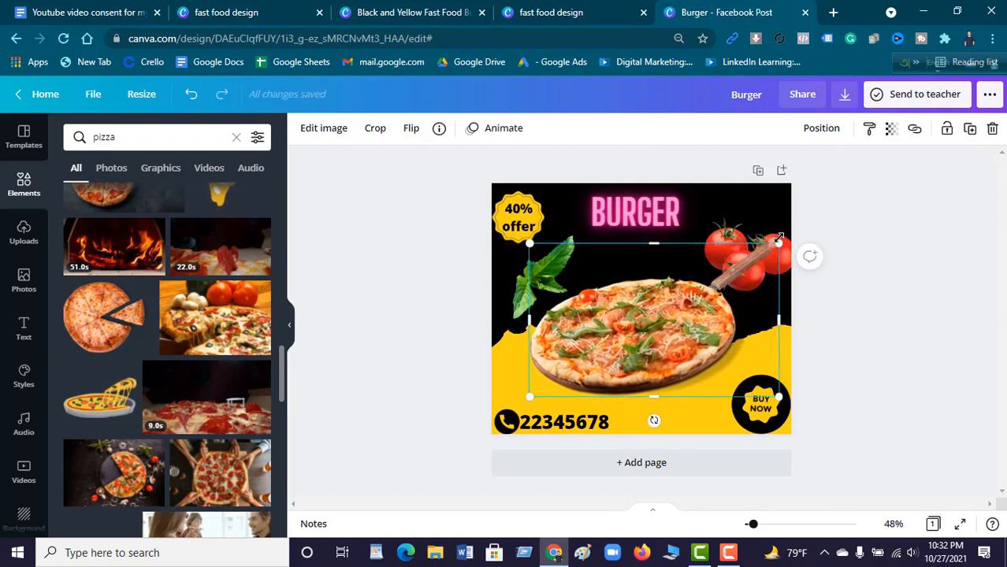
{"action": "left_click_drag", "start_coordinate": [779, 238], "coordinate": [809, 224]}
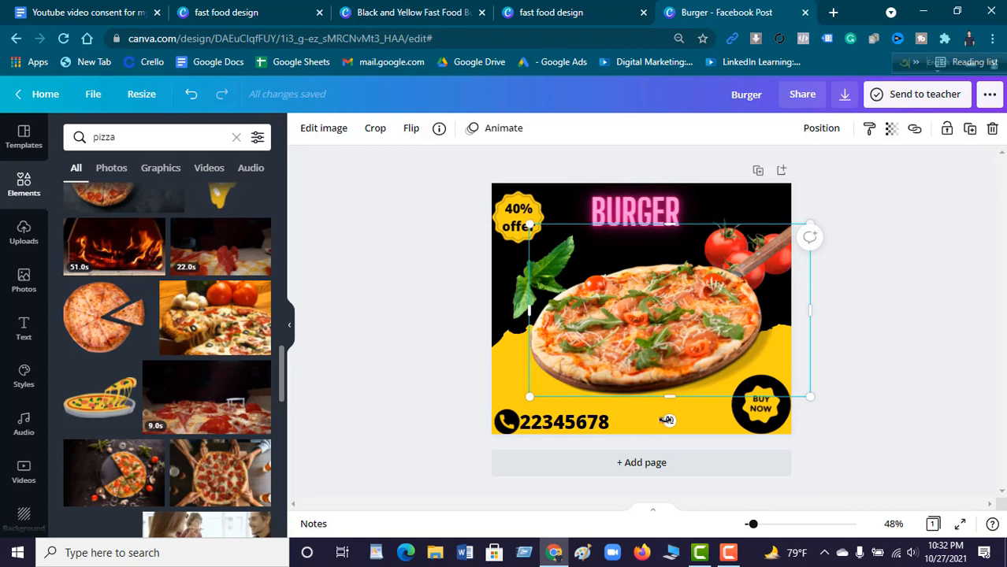
{"action": "mouse_move", "coordinate": [669, 420]}
{"action": "left_mouse_down"}
{"action": "mouse_move", "coordinate": [635, 410]}
{"action": "mouse_move", "coordinate": [663, 410]}
{"action": "left_mouse_up"}
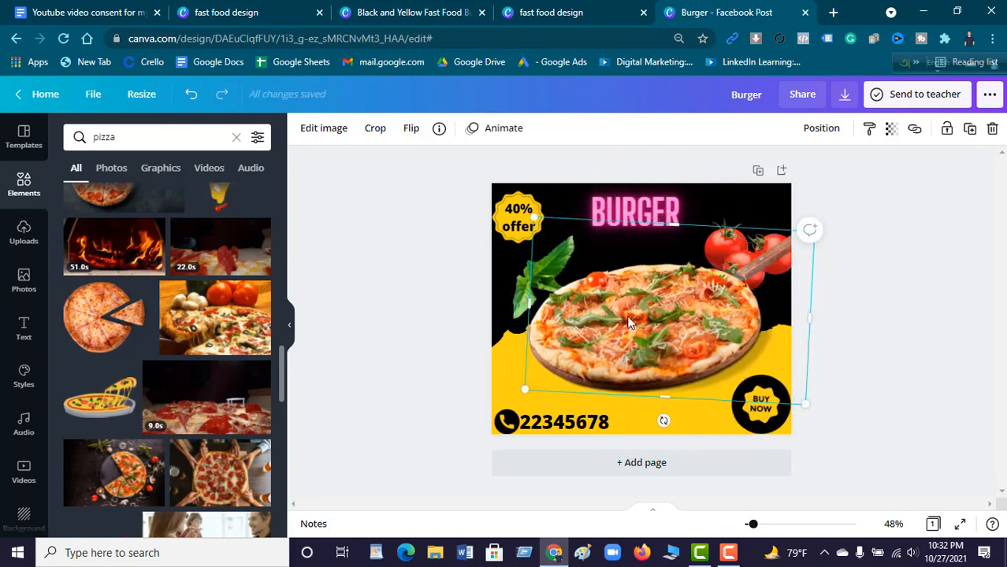
{"action": "left_click_drag", "start_coordinate": [634, 323], "coordinate": [630, 329]}
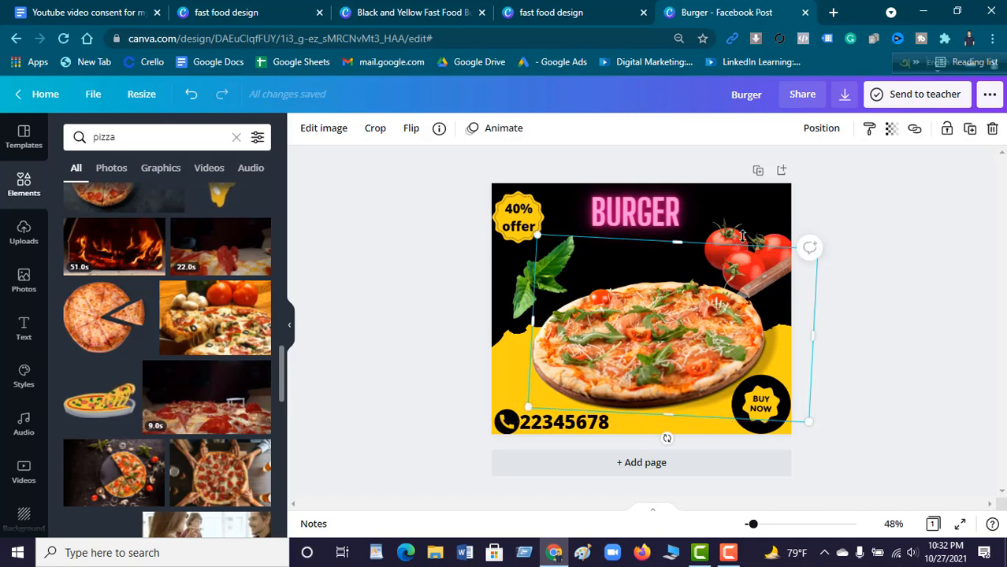
Step: Move the tomatoes slightly up, nudge the mint sprig outward to the left and shift the pizza a little left
{"action": "left_click", "coordinate": [741, 250]}
{"action": "left_click_drag", "start_coordinate": [741, 250], "coordinate": [740, 231]}
{"action": "left_click_drag", "start_coordinate": [520, 290], "coordinate": [515, 293]}
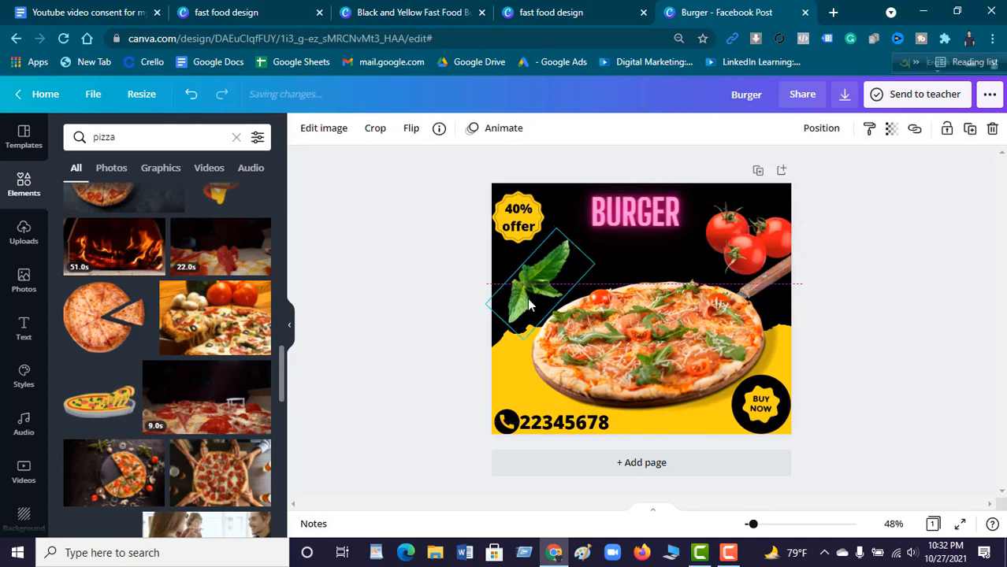
{"action": "left_click_drag", "start_coordinate": [628, 323], "coordinate": [613, 322]}
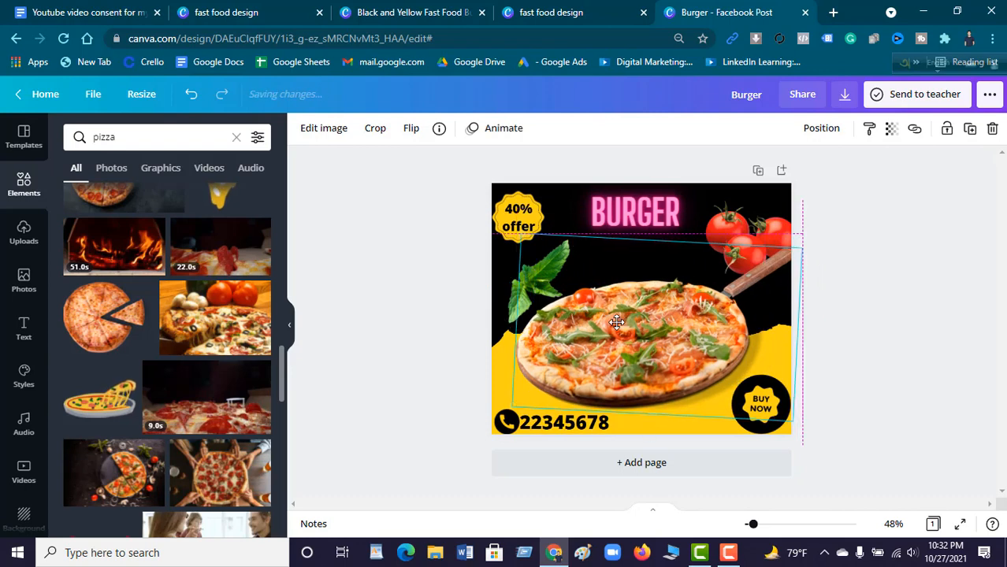
Step: Replace the neon BURGER title text with "PIZZA"
{"action": "left_click", "coordinate": [638, 211]}
{"action": "double_click", "coordinate": [625, 221]}
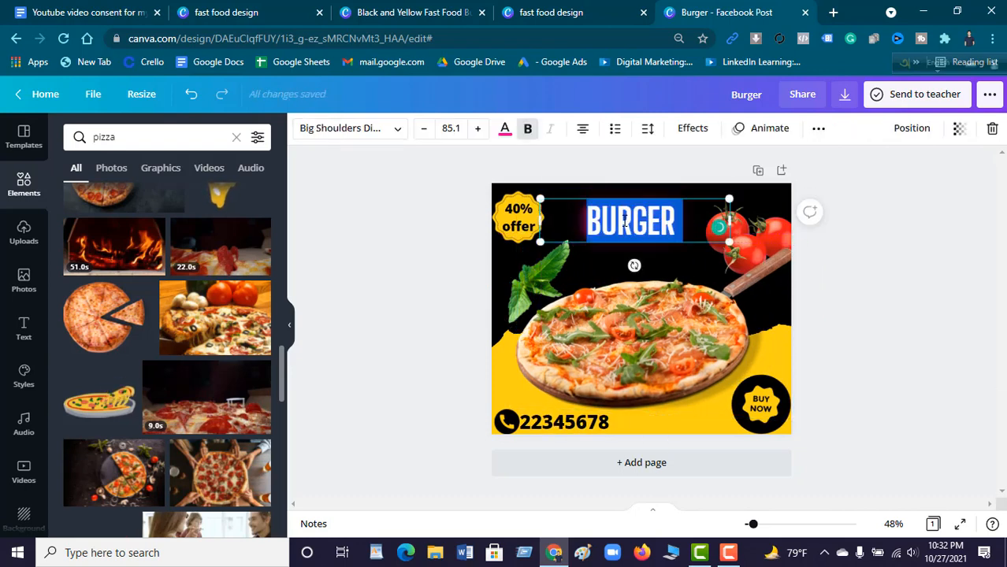
{"action": "type", "text": "PI"}
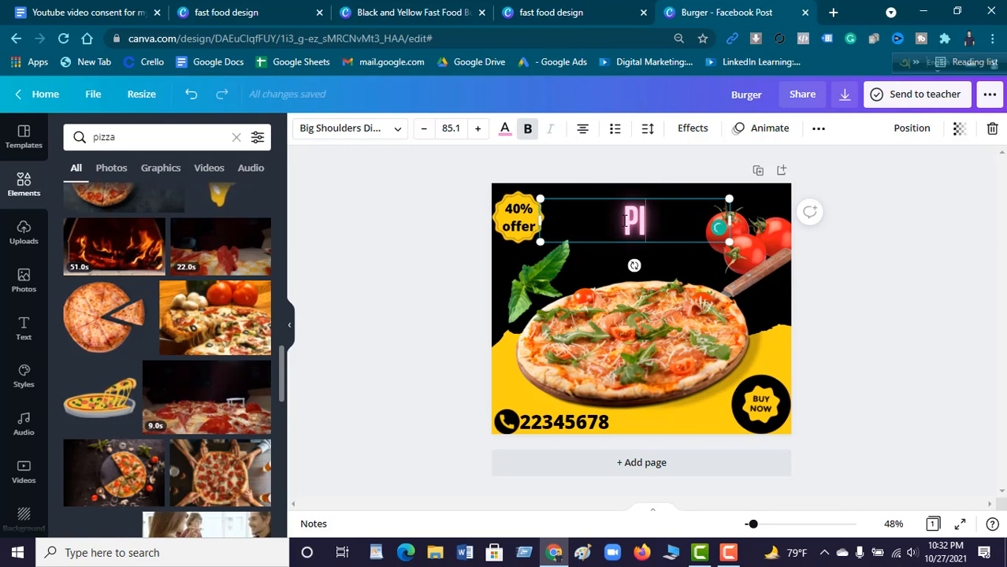
{"action": "type", "text": "ZZA"}
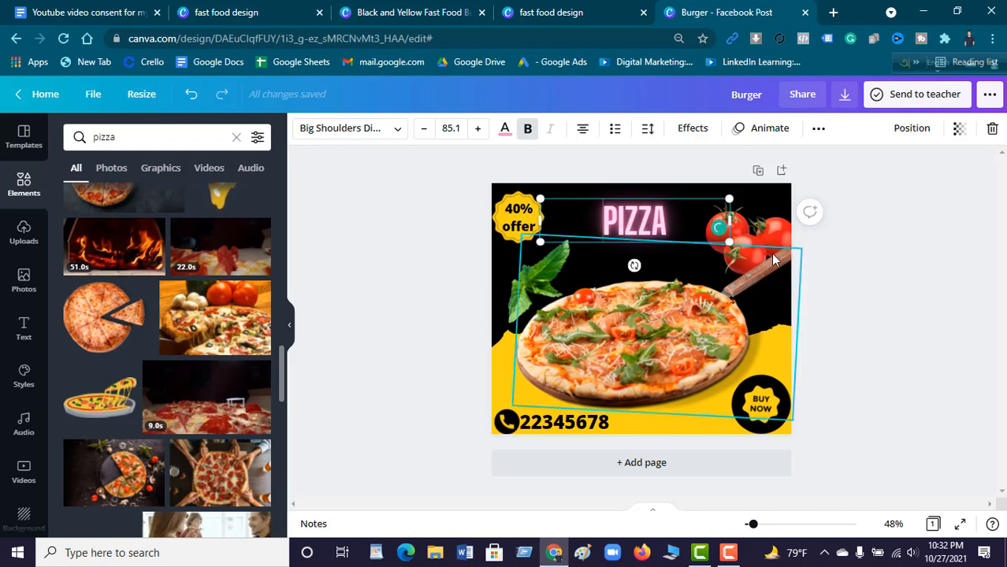
{"action": "left_click", "coordinate": [827, 254]}
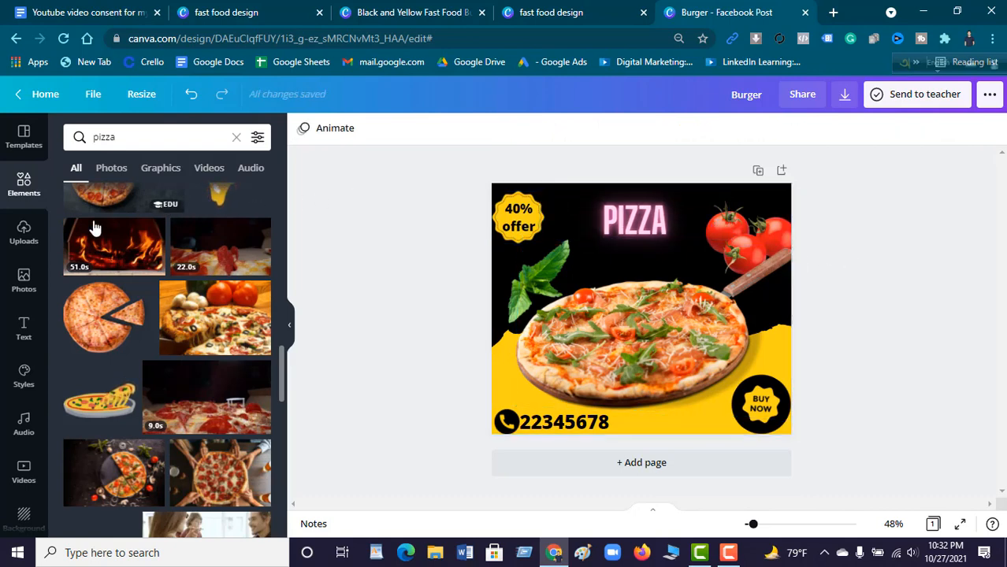
Step: Add a heading reading "hot" and colour its text white
{"action": "left_click", "coordinate": [25, 327]}
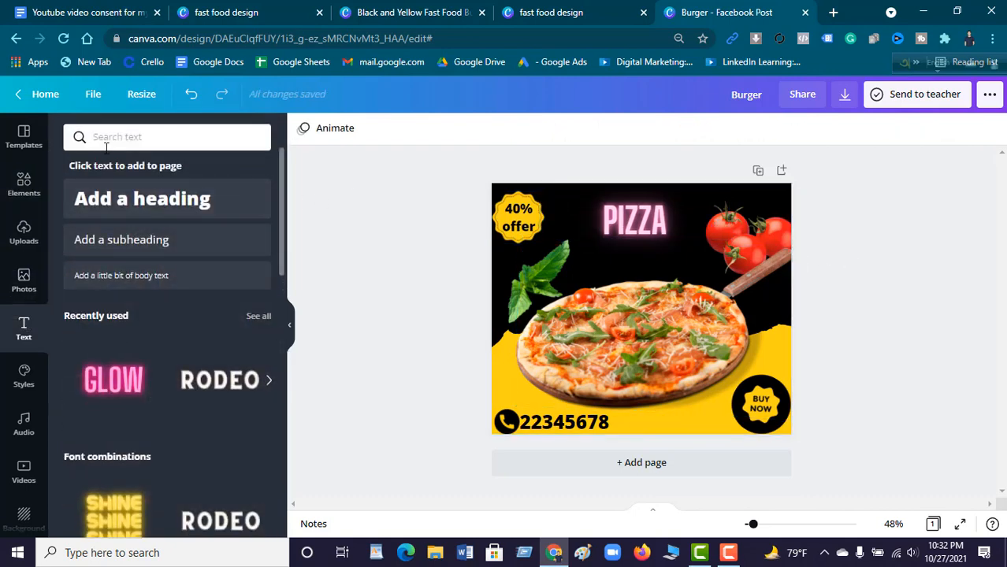
{"action": "left_click", "coordinate": [112, 200]}
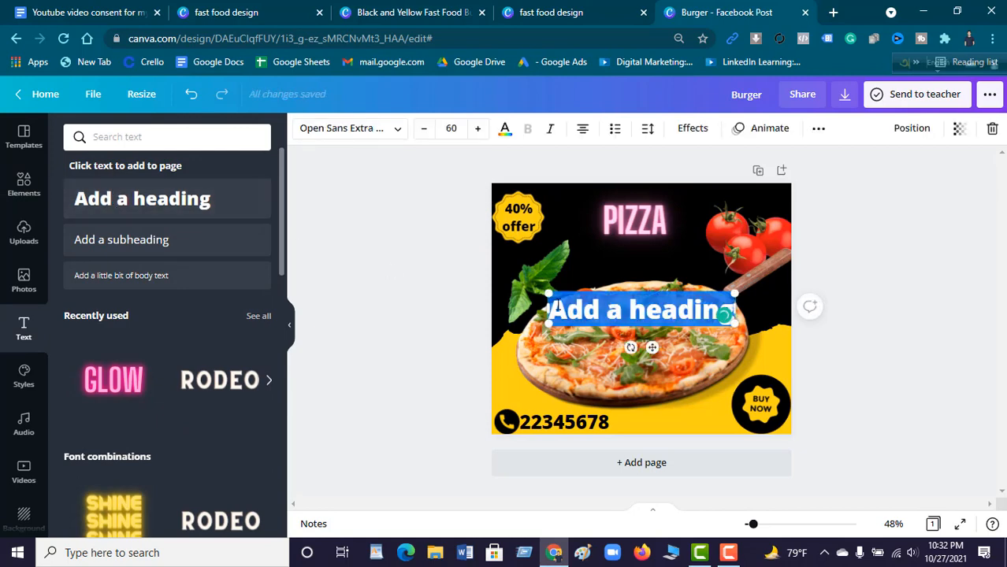
{"action": "type", "text": "hot"}
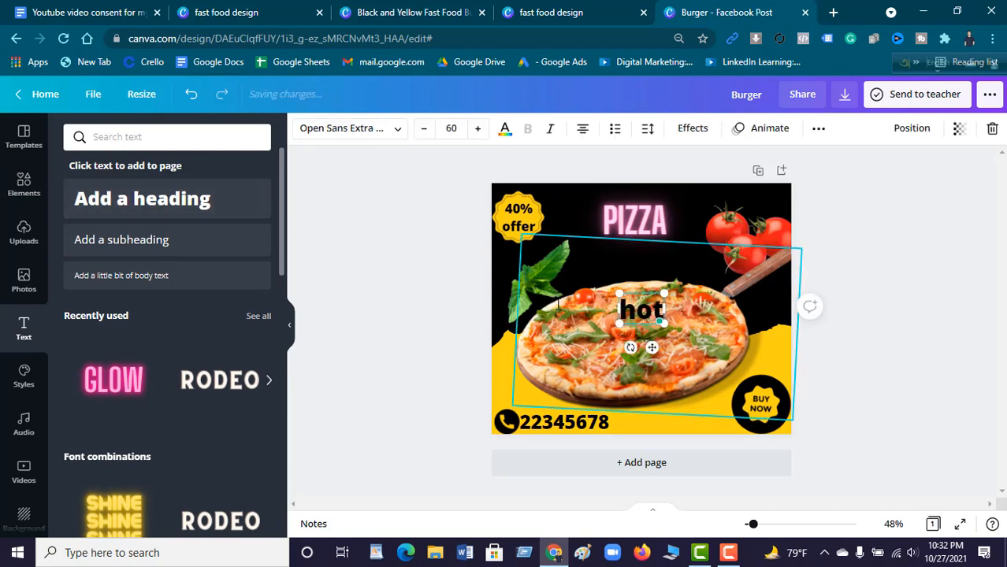
{"action": "double_click", "coordinate": [652, 315]}
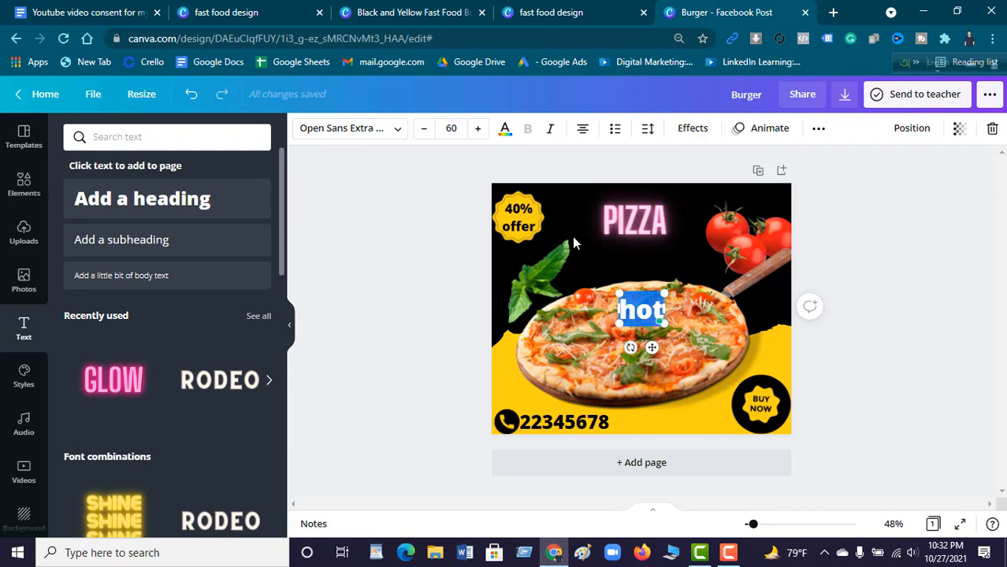
{"action": "left_click", "coordinate": [504, 130]}
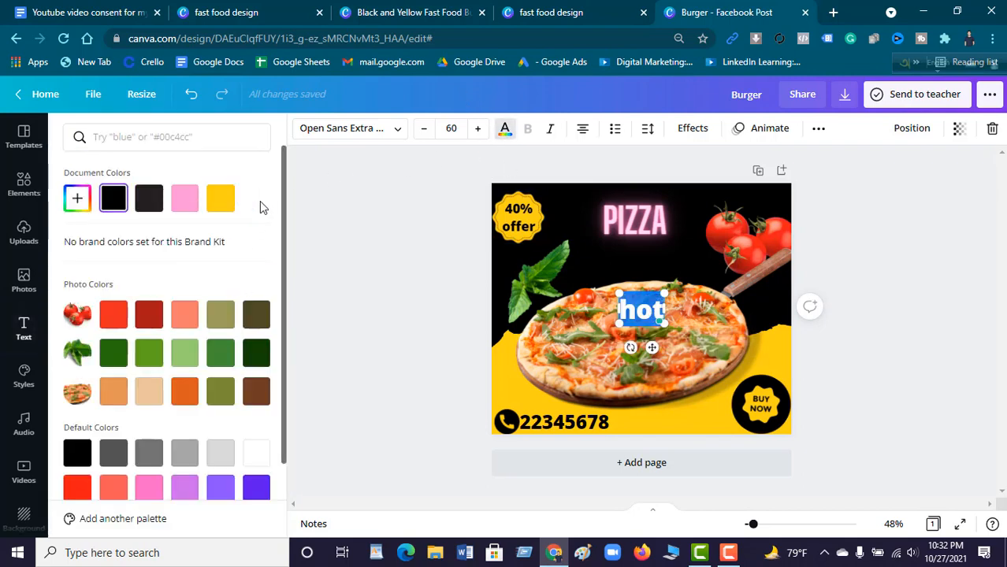
{"action": "left_click", "coordinate": [253, 454]}
{"action": "key", "text": "Escape"}
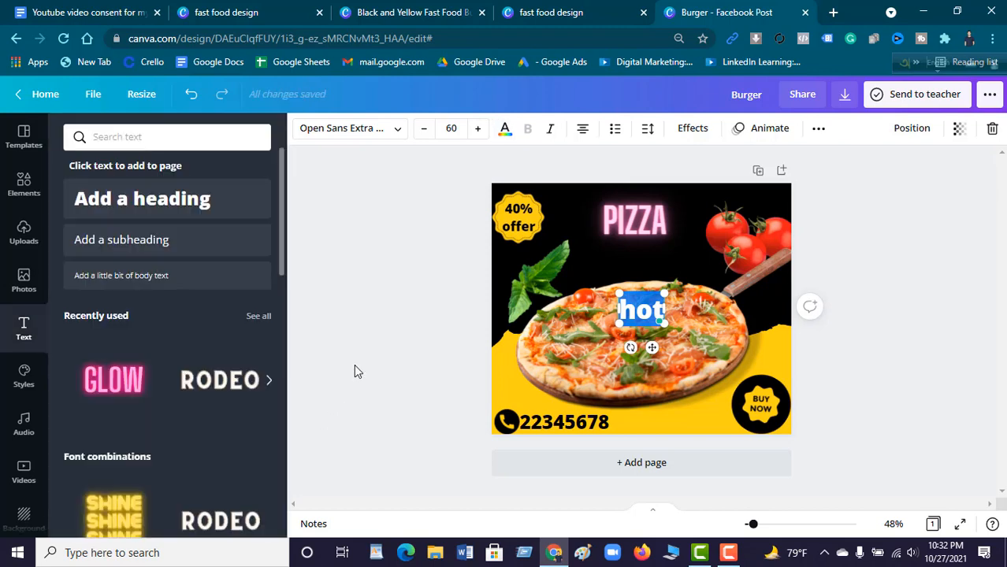
{"action": "key", "text": "Escape"}
Step: Place the "hot" heading between the 40% offer badge and the PIZZA title and set its font to Lazydog
{"action": "left_click_drag", "start_coordinate": [629, 295], "coordinate": [558, 190]}
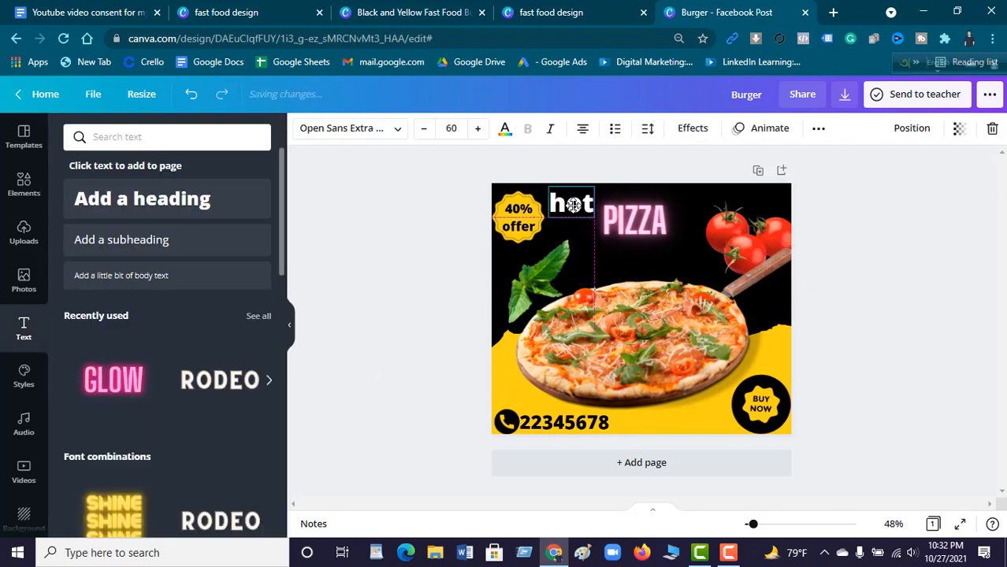
{"action": "double_click", "coordinate": [576, 204]}
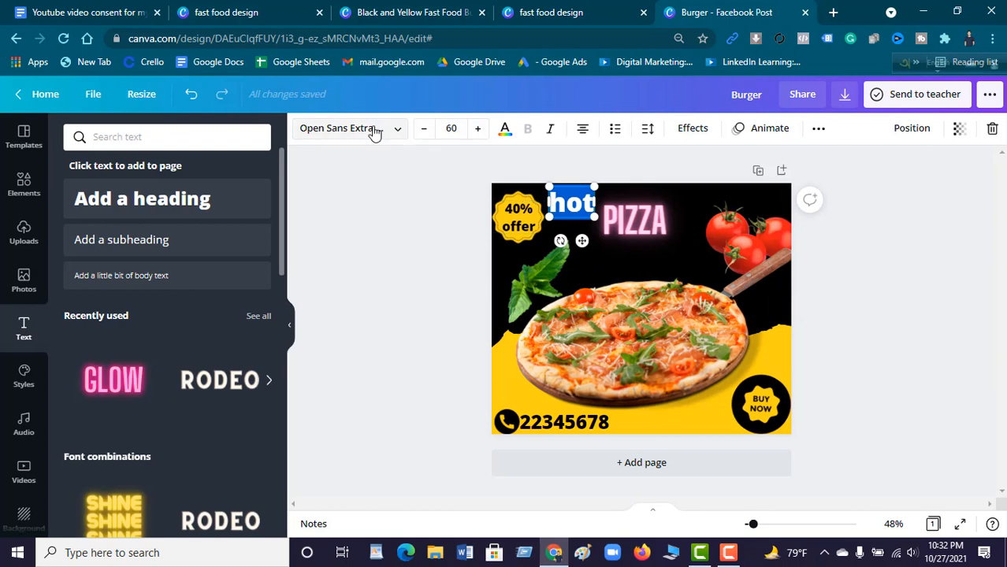
{"action": "left_click", "coordinate": [326, 131]}
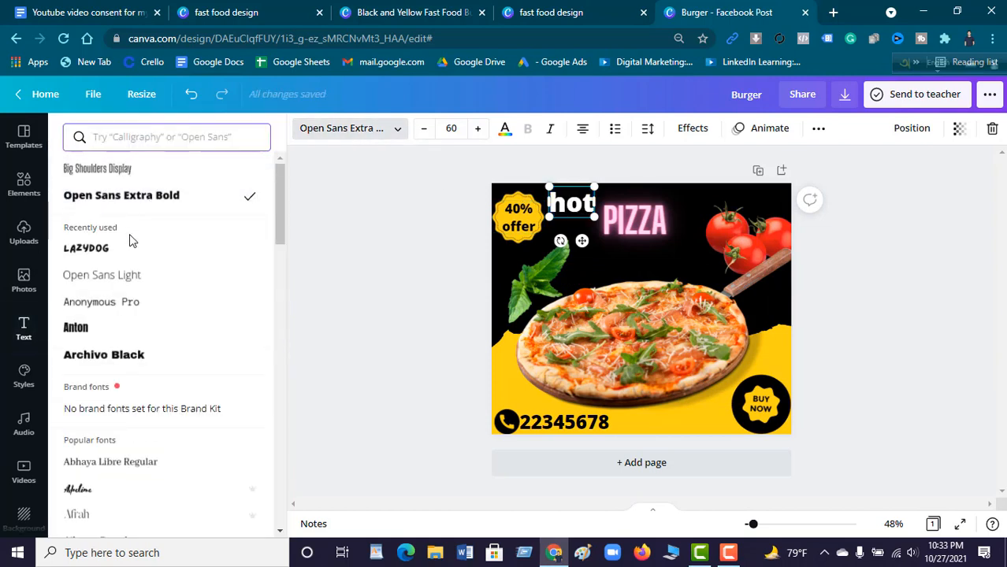
{"action": "left_click", "coordinate": [338, 259]}
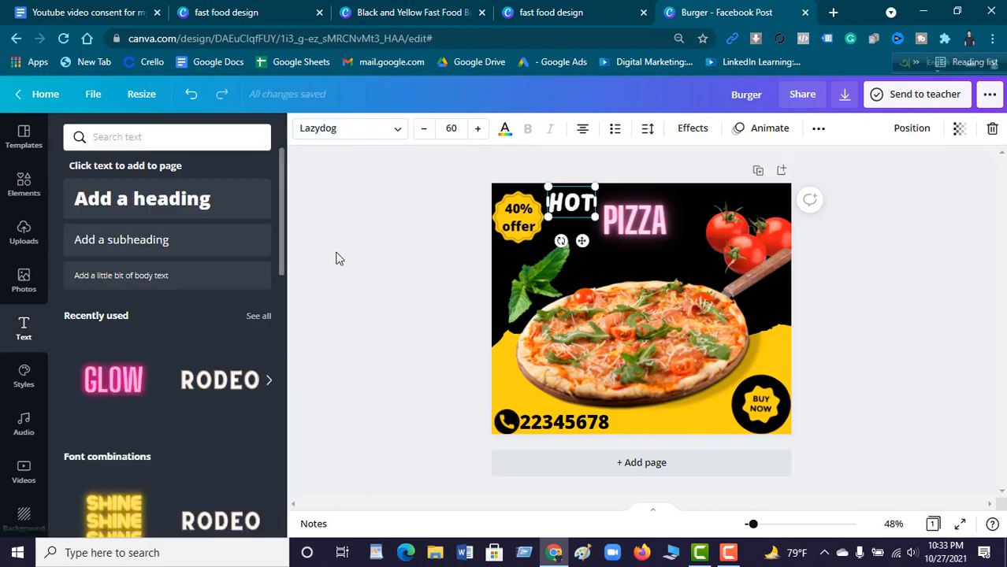
Step: Enlarge the PIZZA title to size 124 and place it just below HOT, above the pizza
{"action": "left_click", "coordinate": [645, 224]}
{"action": "left_click_drag", "start_coordinate": [743, 257], "coordinate": [895, 293]}
{"action": "left_click", "coordinate": [893, 289]}
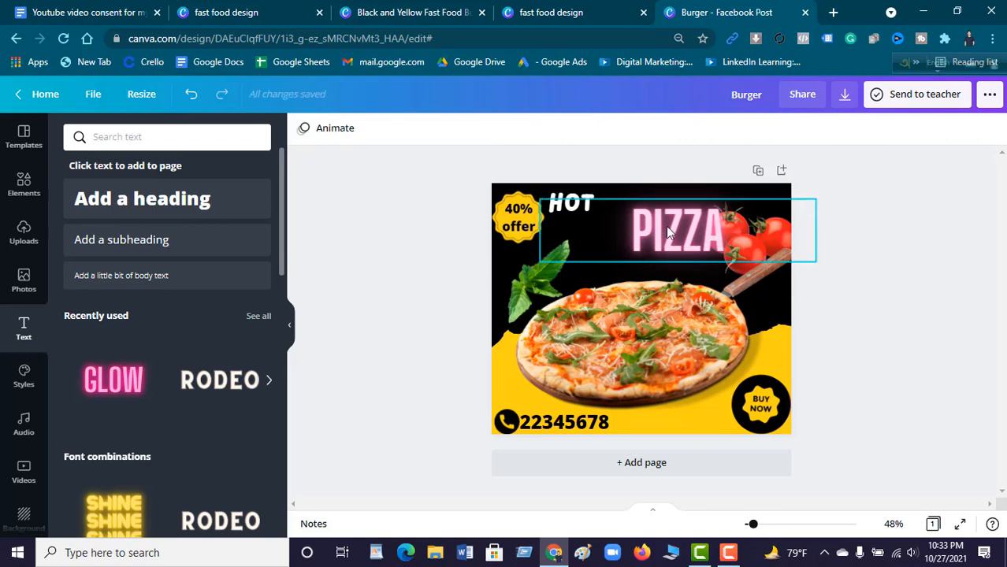
{"action": "left_click_drag", "start_coordinate": [665, 226], "coordinate": [620, 237]}
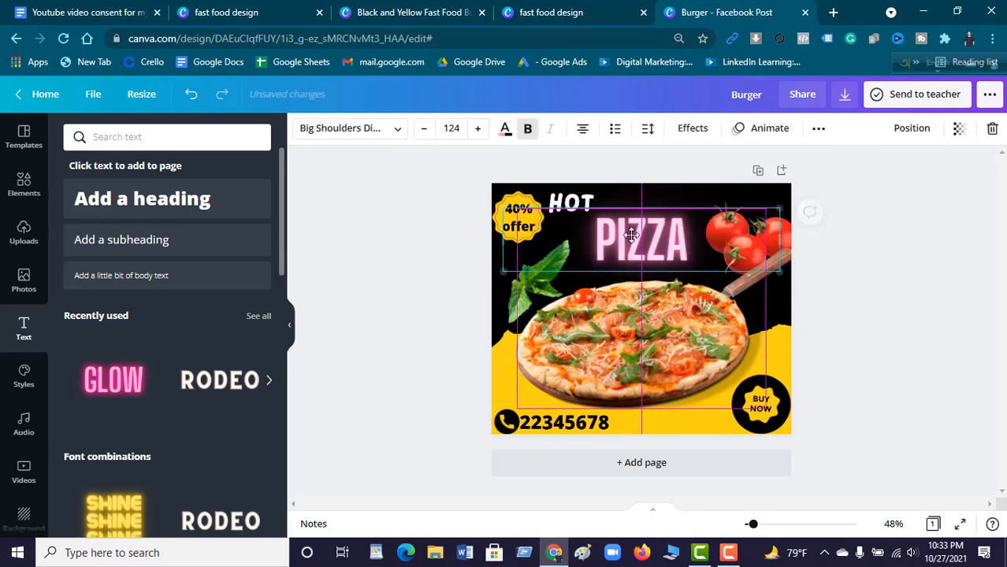
{"action": "left_click", "coordinate": [843, 251]}
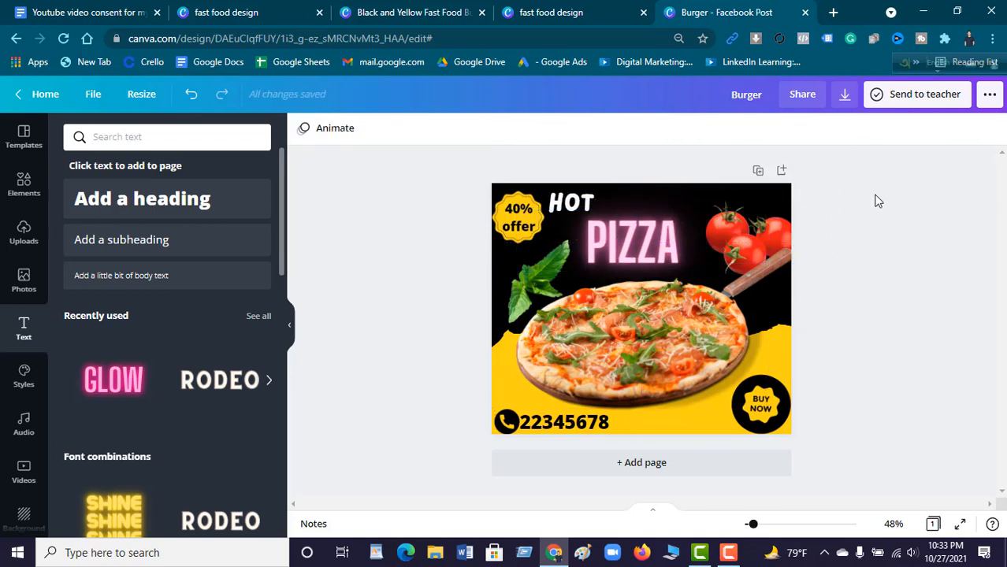
Step: Download the design as a PNG at size 1 and dismiss the download confirmation
{"action": "left_click", "coordinate": [845, 96]}
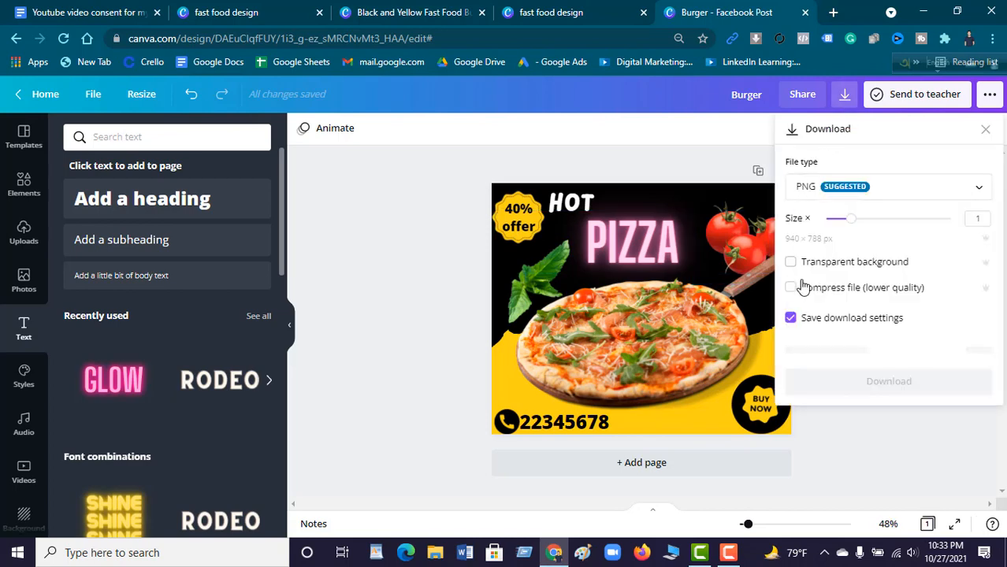
{"action": "left_click", "coordinate": [821, 358]}
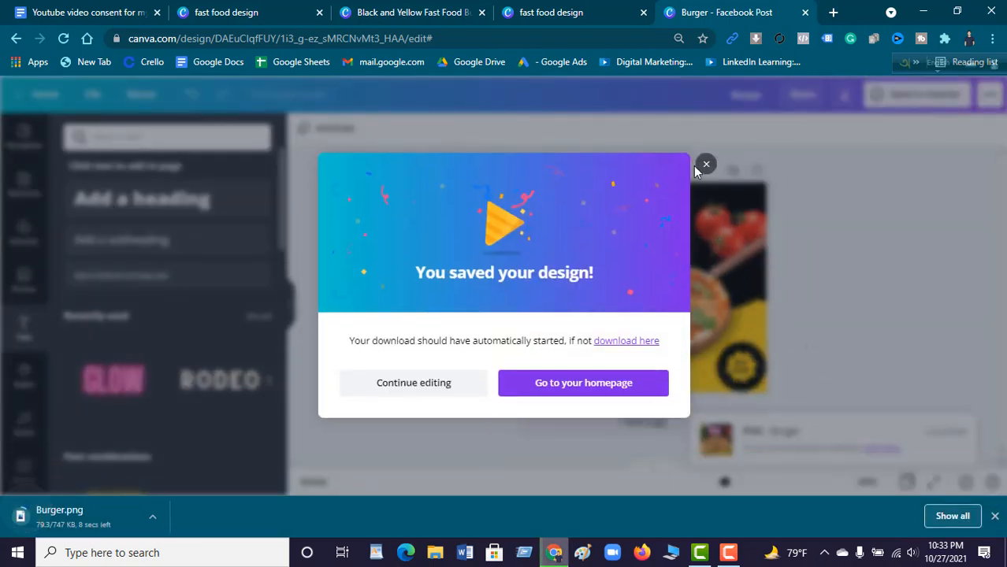
{"action": "left_click", "coordinate": [707, 166]}
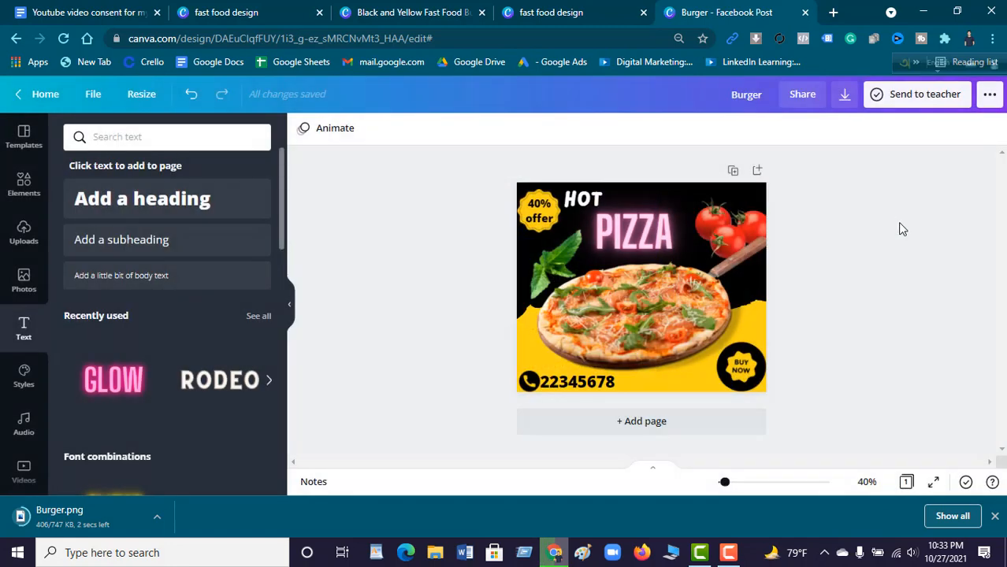